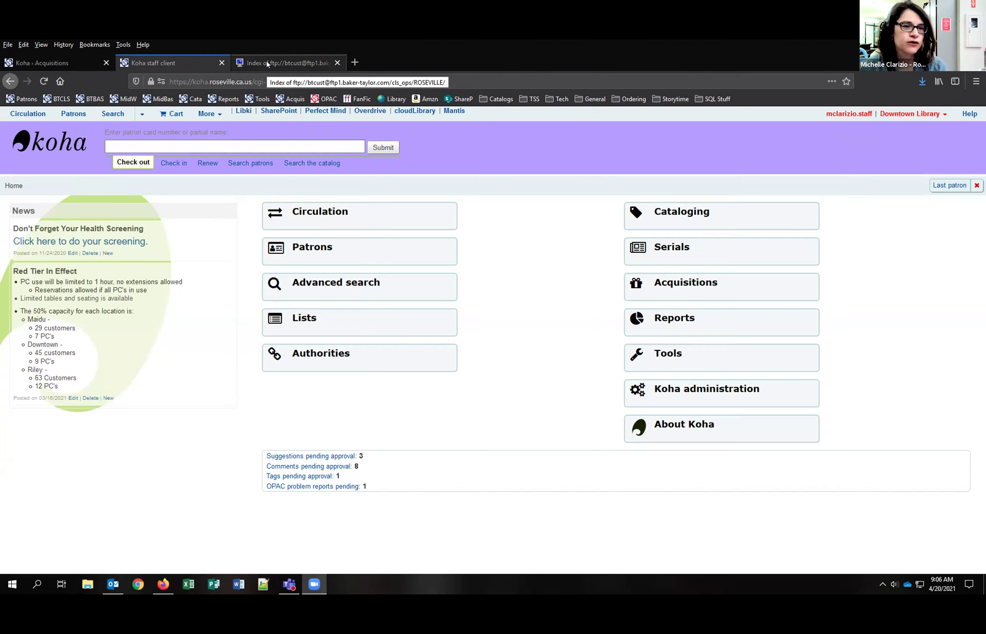
Download CON210420001.mrc from the Baker & Taylor FTP listing, choosing Save File
left_click(266, 61)
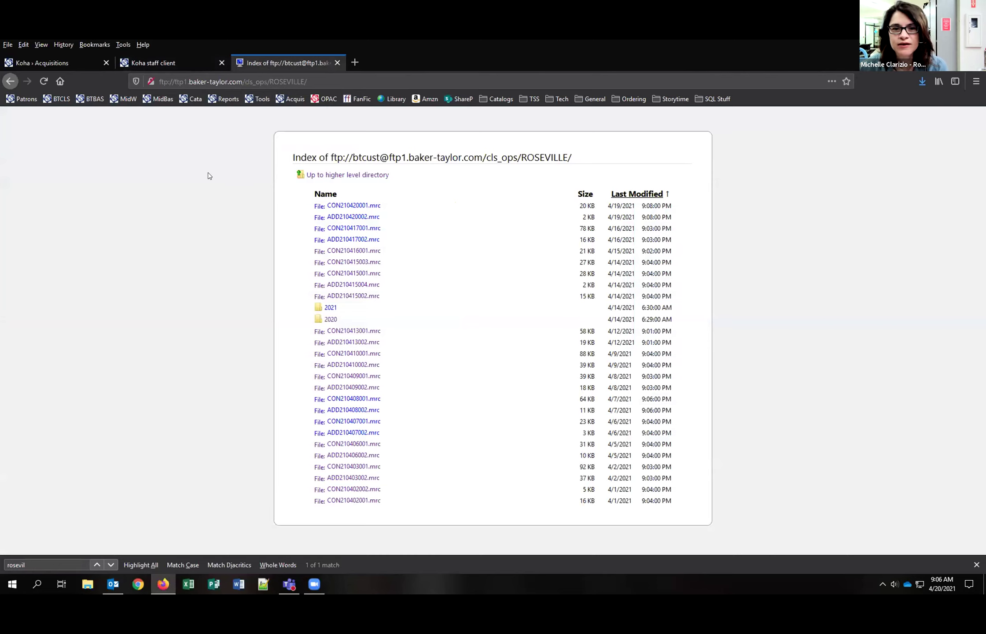
left_click(349, 208)
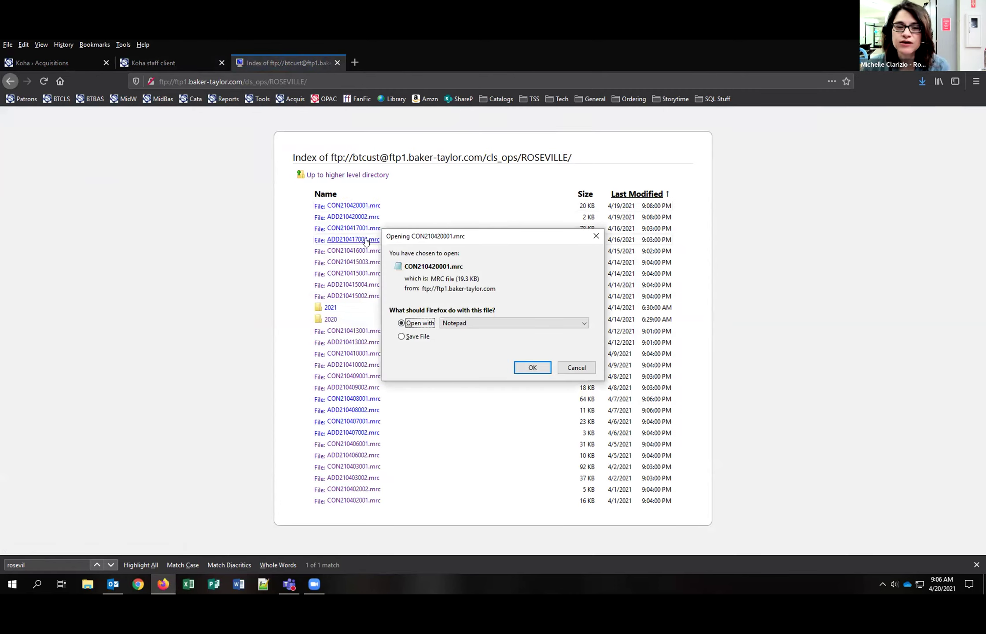
left_click(412, 336)
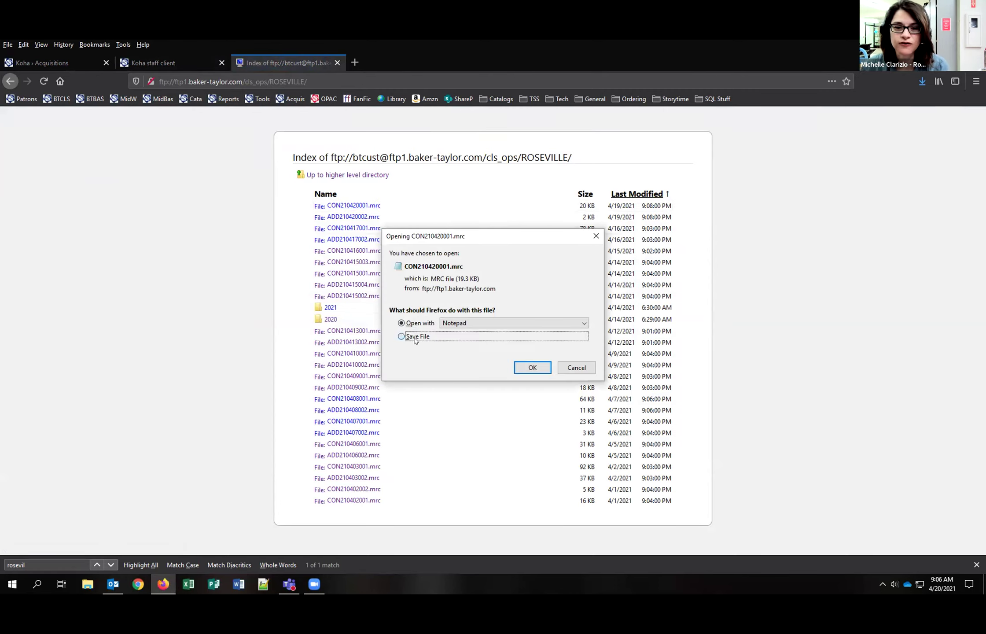
left_click(527, 373)
Navigate from the Koha staff client to the Stage MARC records for import tool
left_click(140, 65)
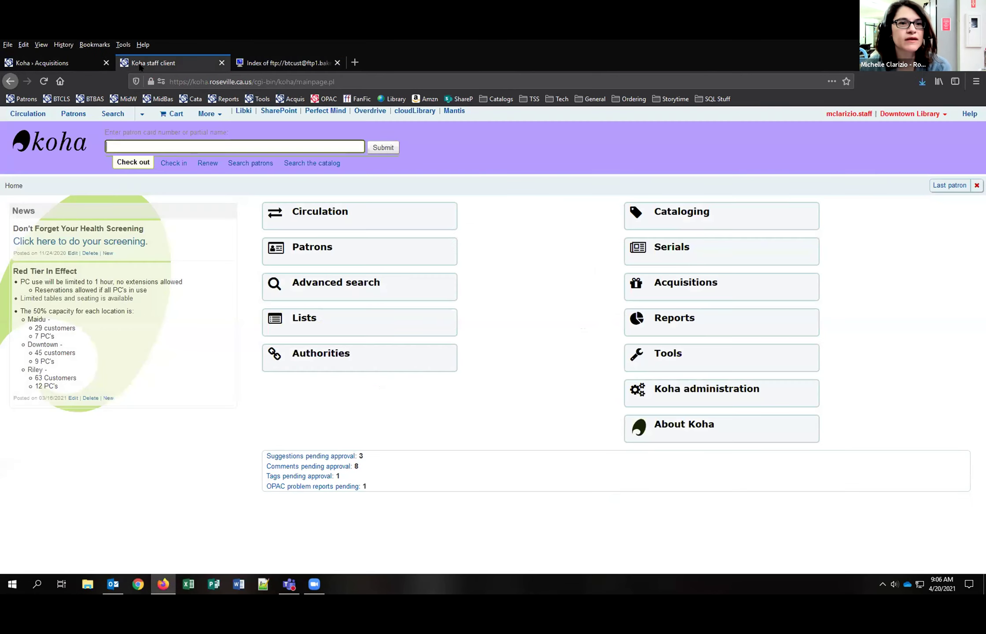
left_click(263, 99)
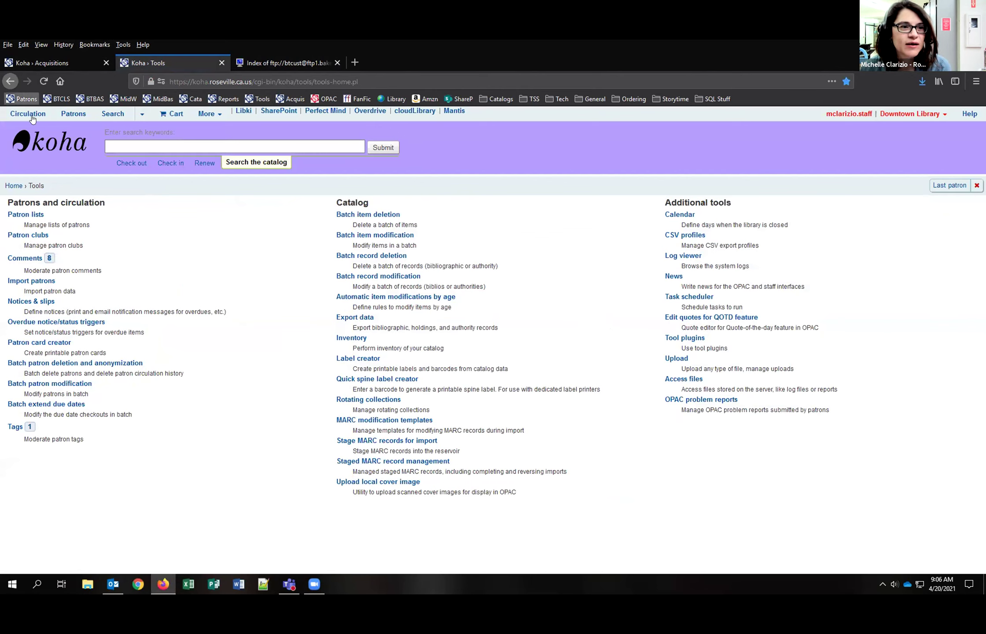
left_click(6, 186)
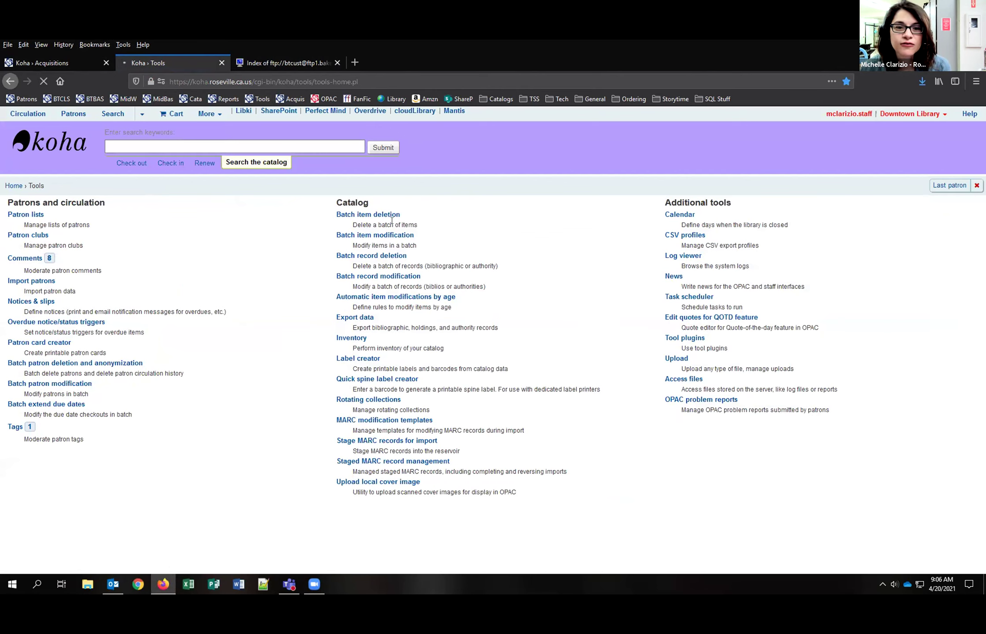
left_click(209, 114)
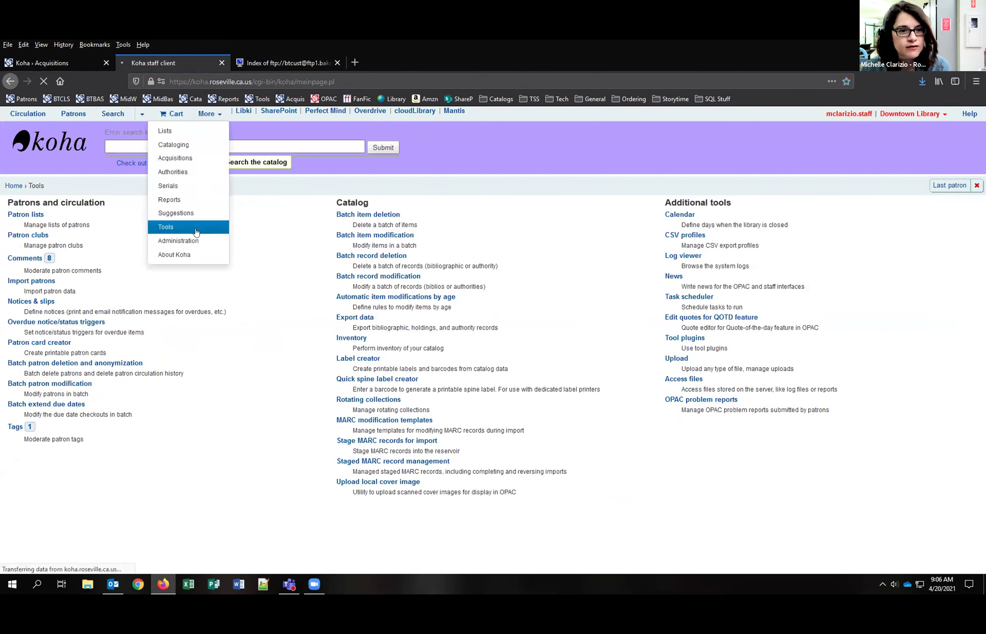
left_click(210, 114)
left_click(196, 226)
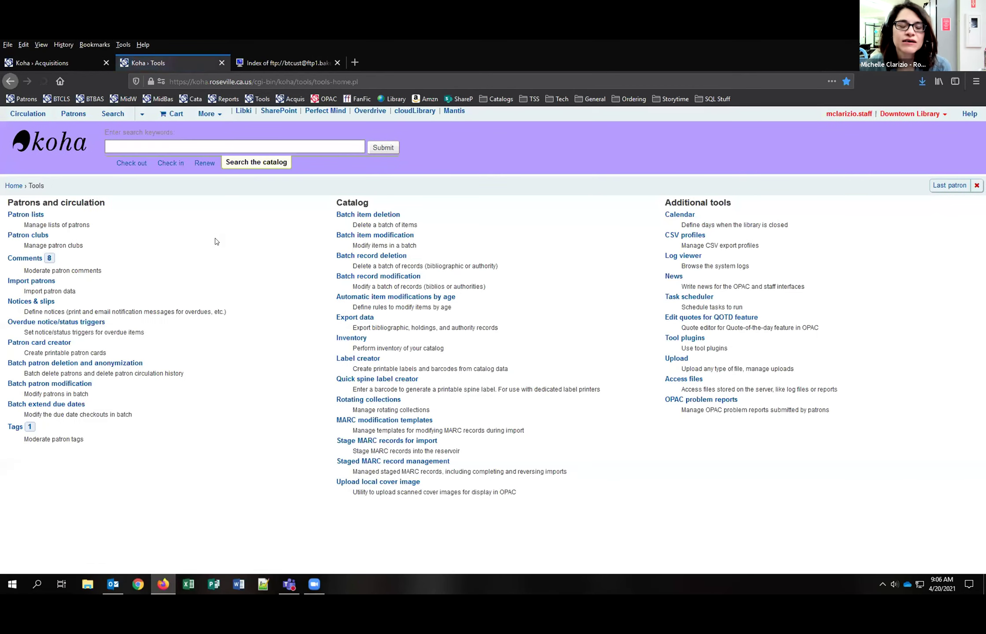
left_click(385, 442)
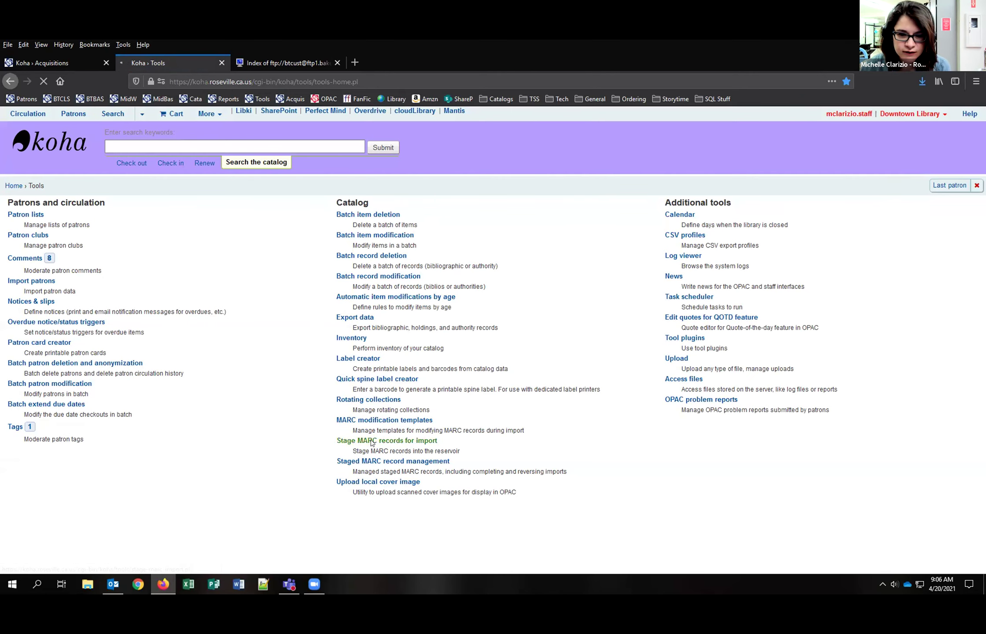
Upload CON210420001.mrc from Downloads for staging and begin a comment
left_click(259, 278)
left_click(132, 110)
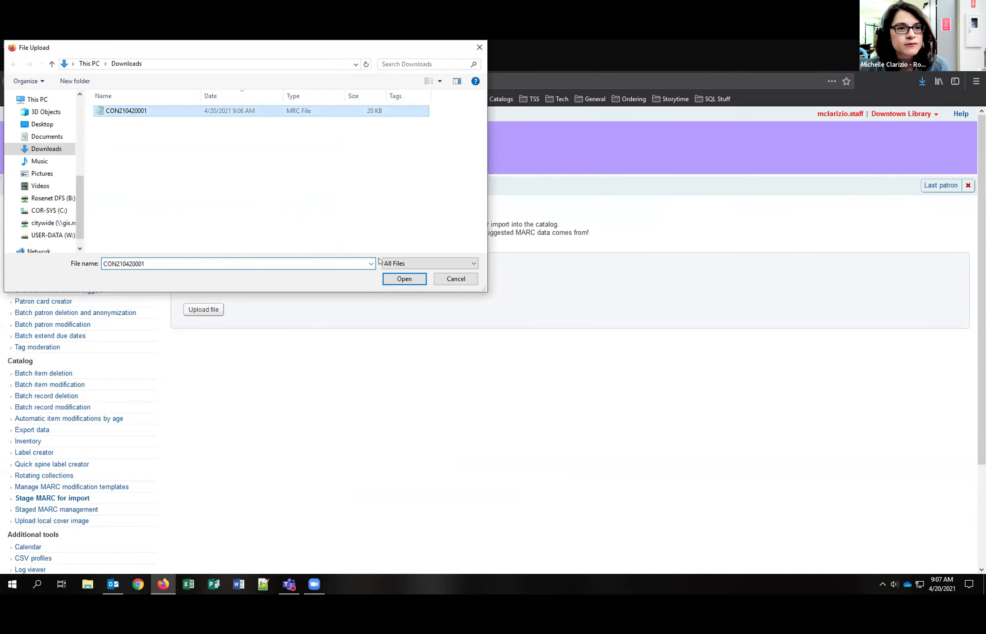
left_click(404, 279)
left_click(195, 309)
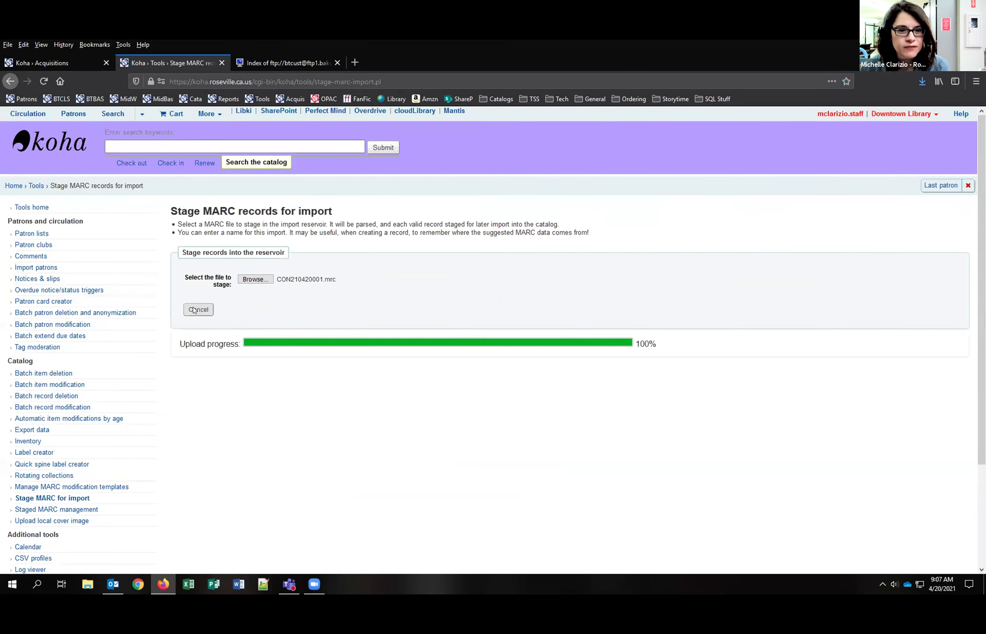
left_click(243, 383)
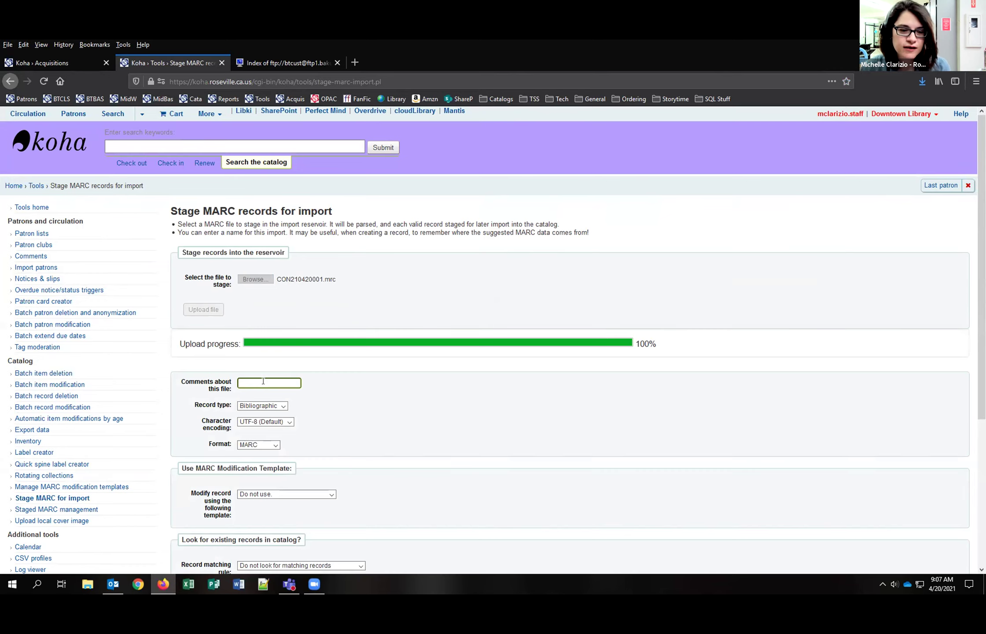
scroll(295, 458, "down", 3)
scroll(302, 474, "up", 2)
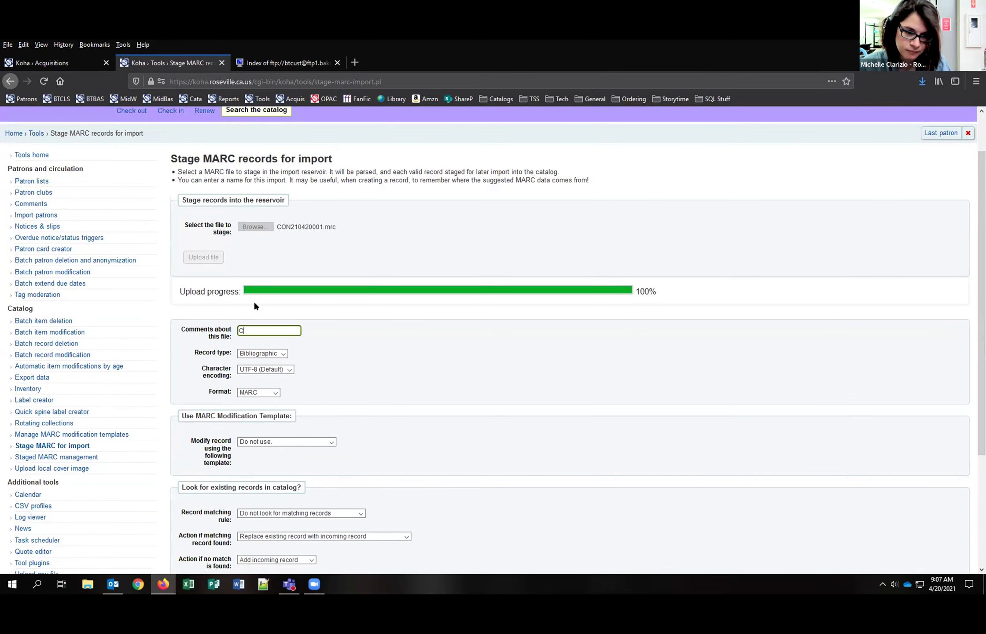
Stage the file with comment CLS042021, BIBNO matching rule and Replace items for matches
type("CLS042021")
left_click(428, 366)
scroll(425, 356, "down", 3)
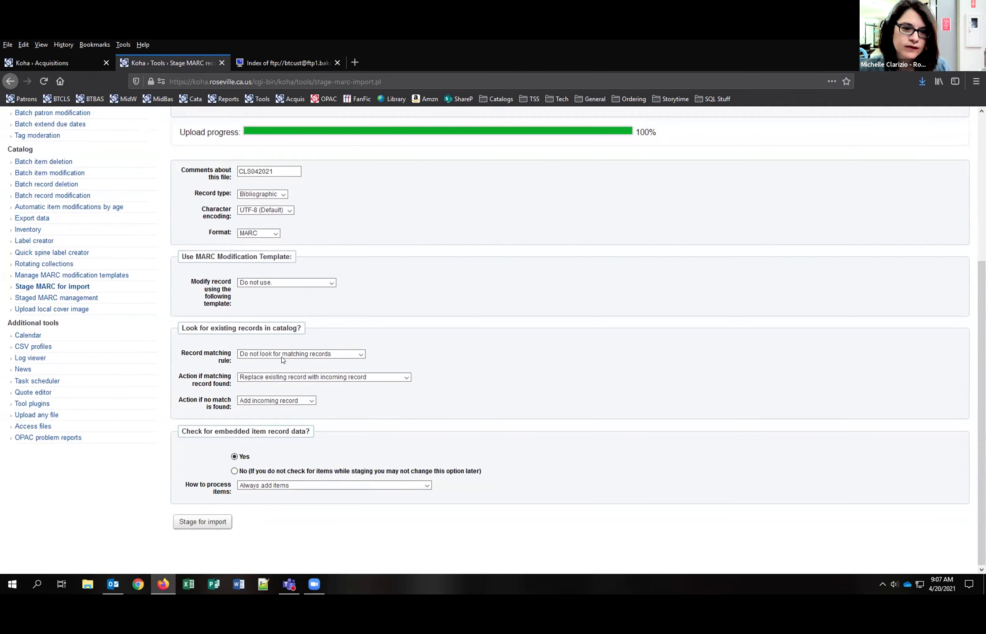
left_click(282, 357)
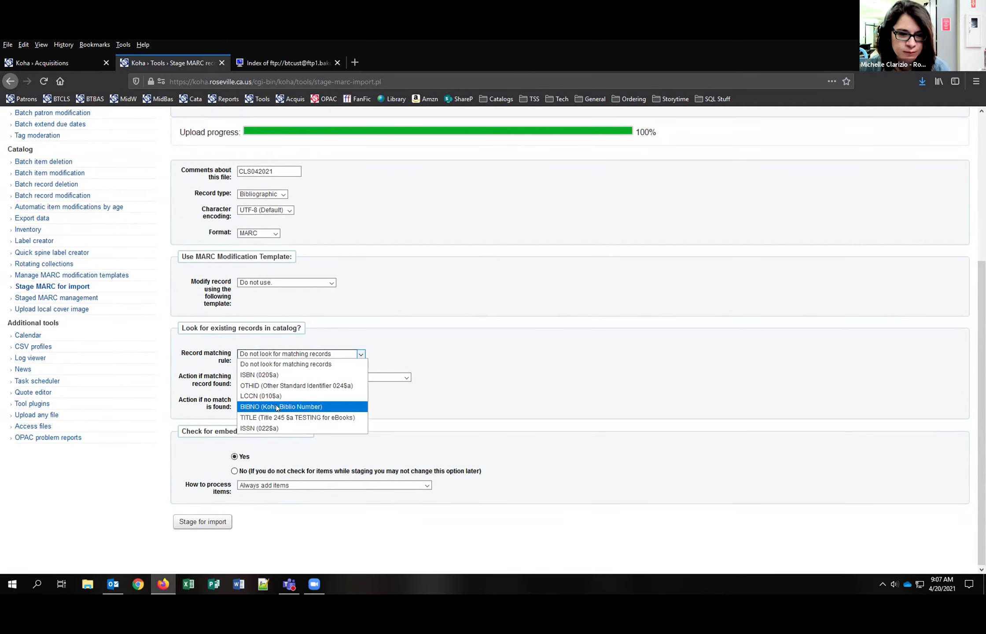
left_click(275, 407)
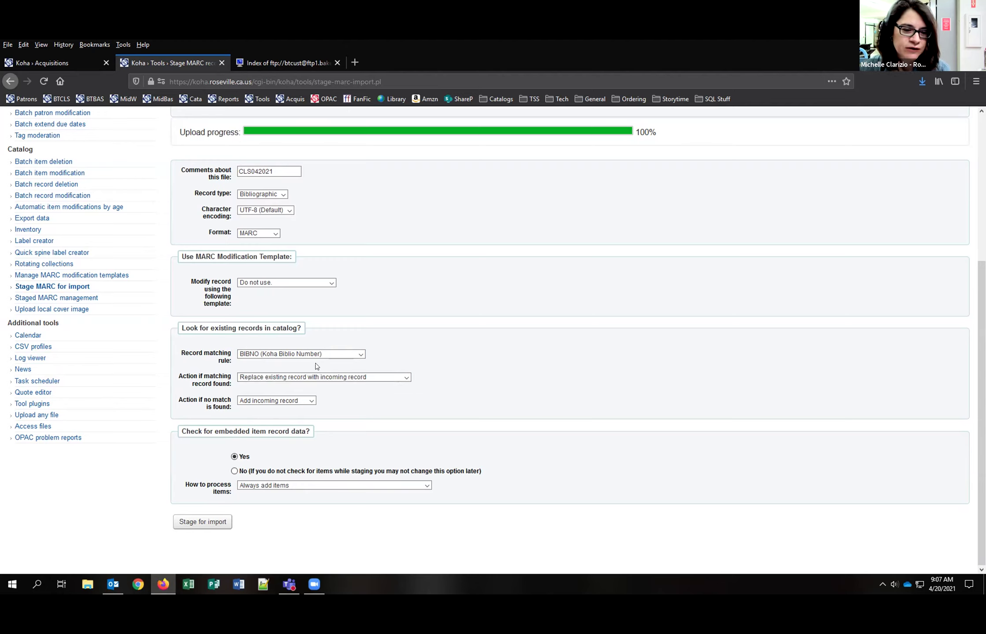
left_click(285, 486)
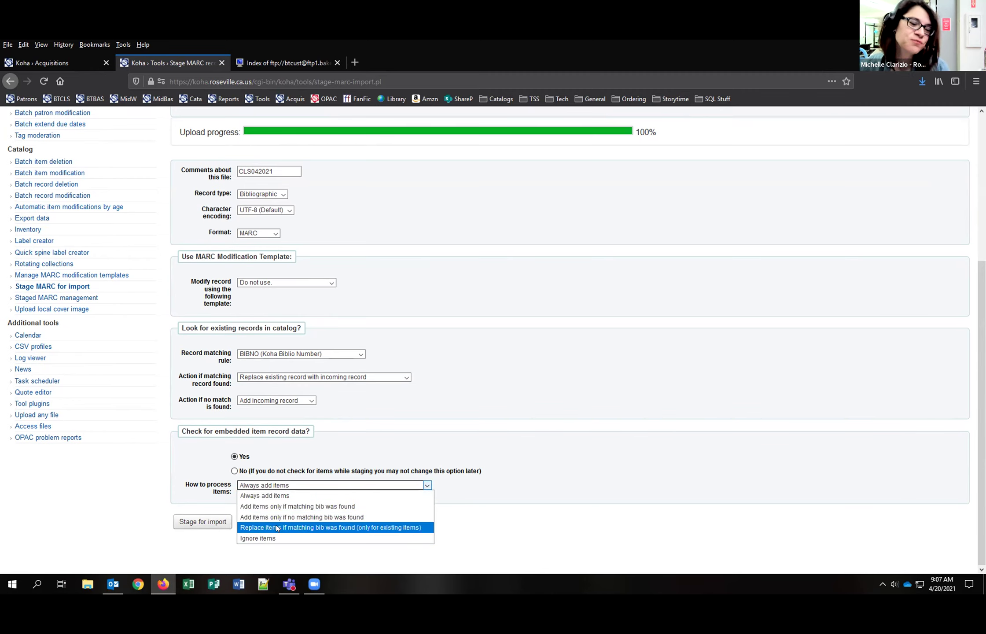
left_click(274, 525)
left_click(191, 522)
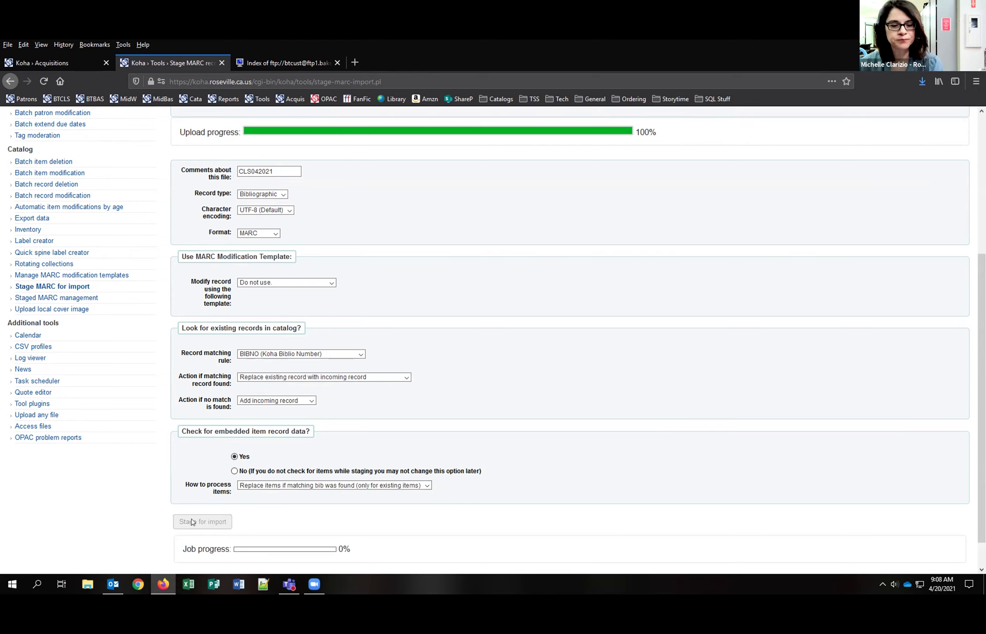
Verify 10 records and 10 items staged and matched via BIBNO, then open Manage staged records
scroll(453, 454, "down", 2)
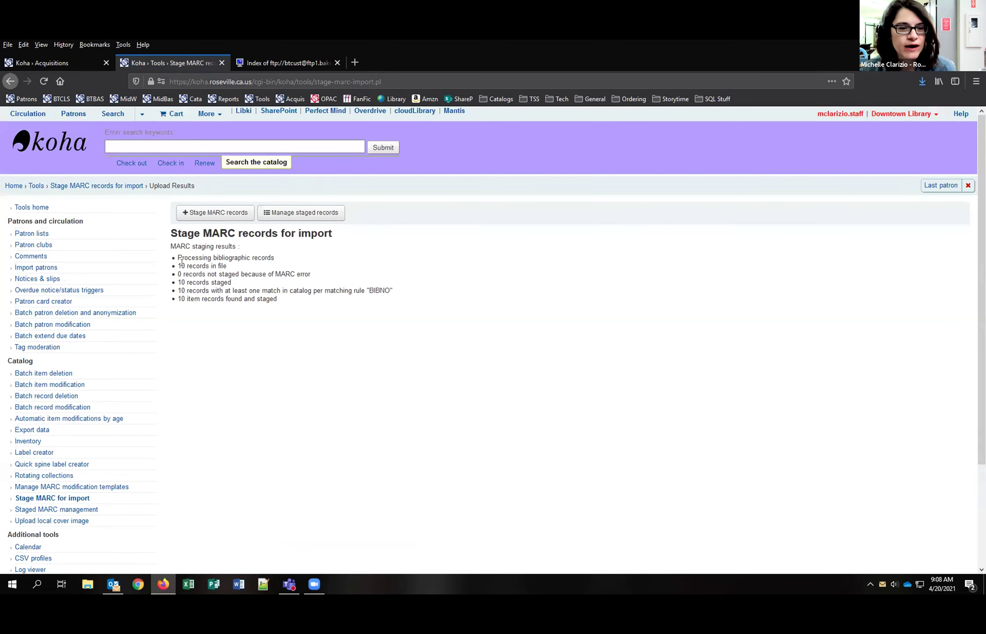
left_click_drag(181, 282, 237, 276)
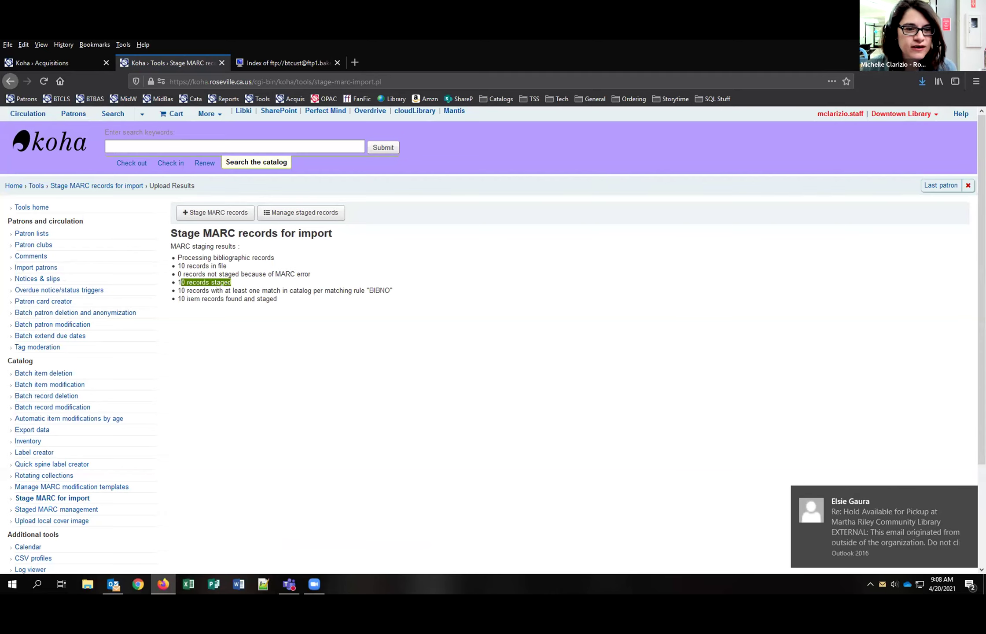
left_click_drag(187, 299, 277, 298)
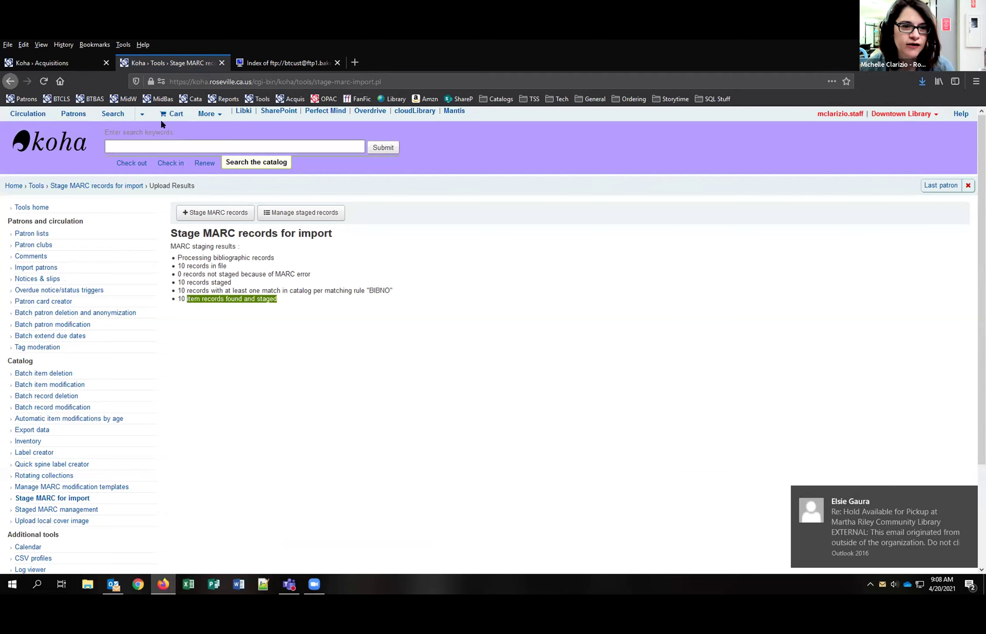
left_click(301, 212)
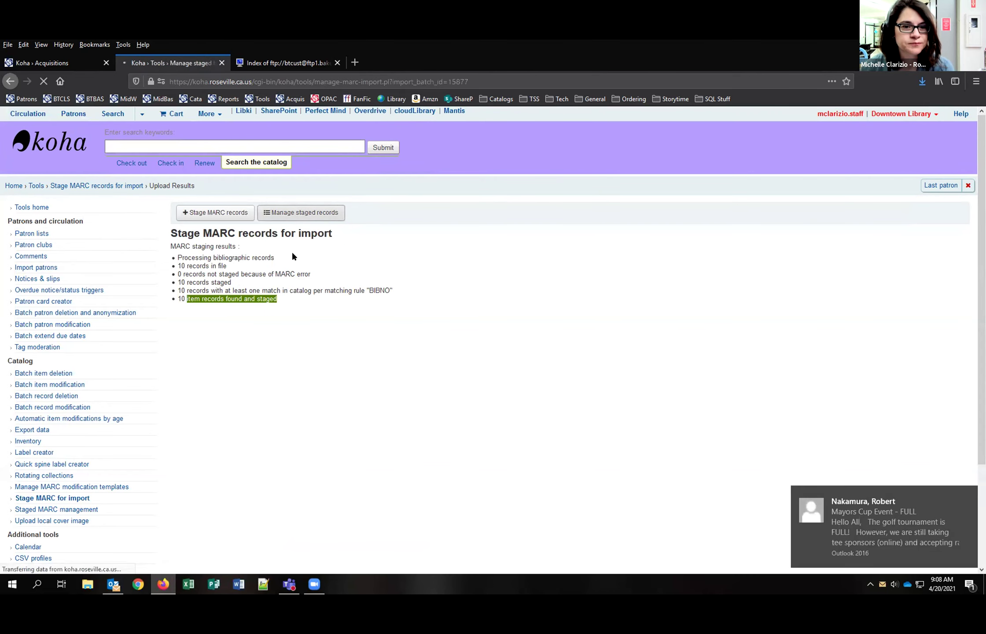
Choose the Books, Booklets, Workbooks framework and list all staged entries
scroll(504, 330, "down", 3)
left_click(374, 267)
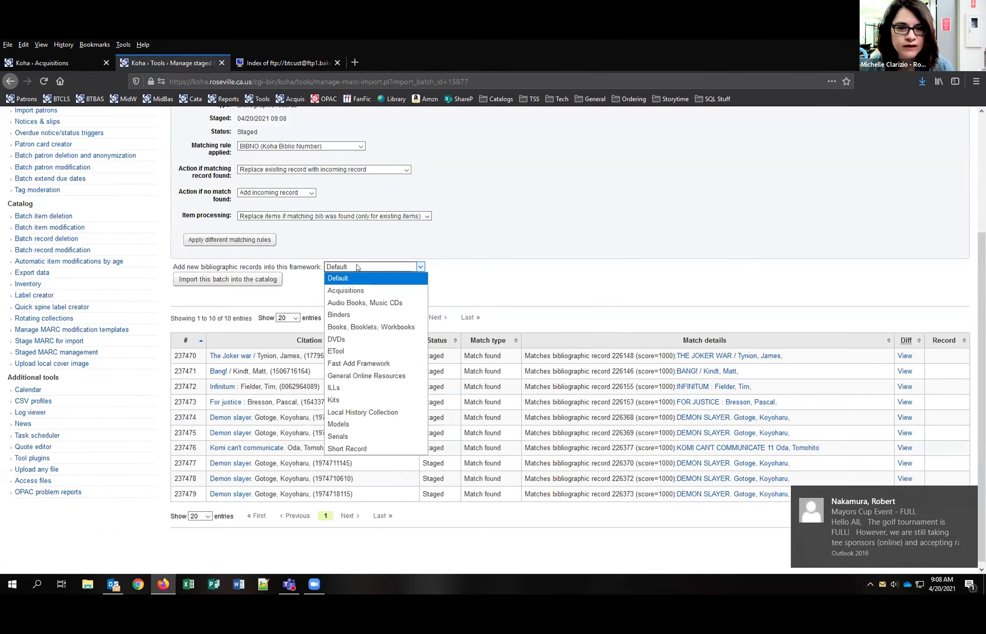
left_click(357, 327)
left_click(295, 318)
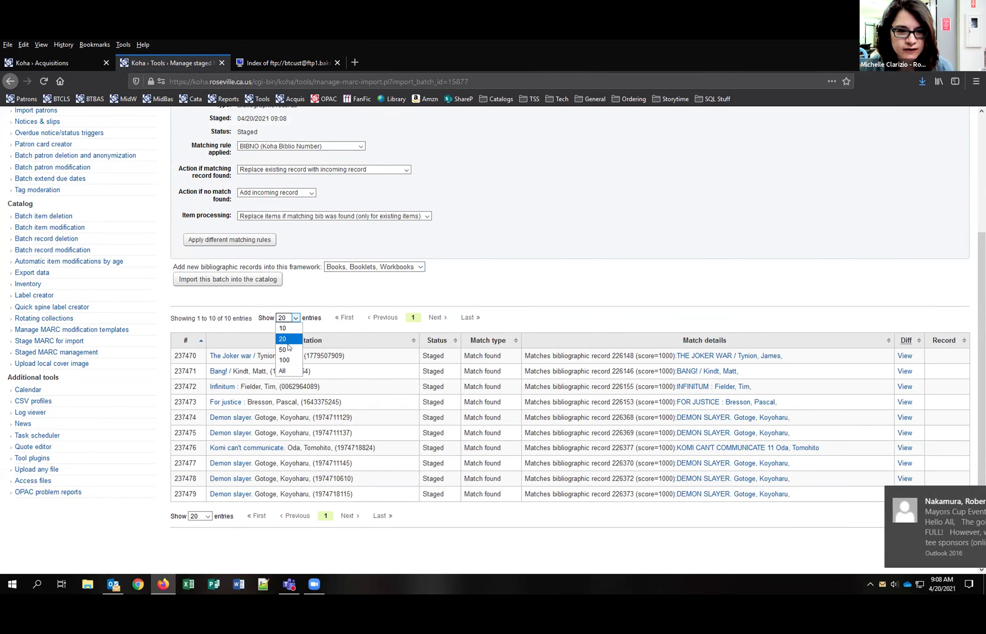
left_click(284, 371)
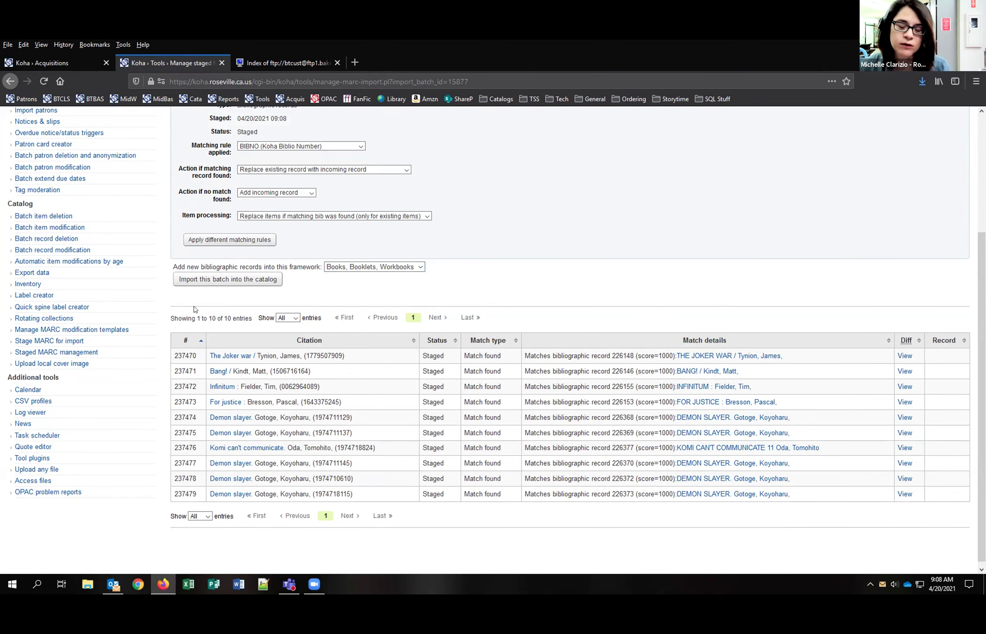
Import batch 15877 into the catalog and review the 10 updated records
left_click(224, 280)
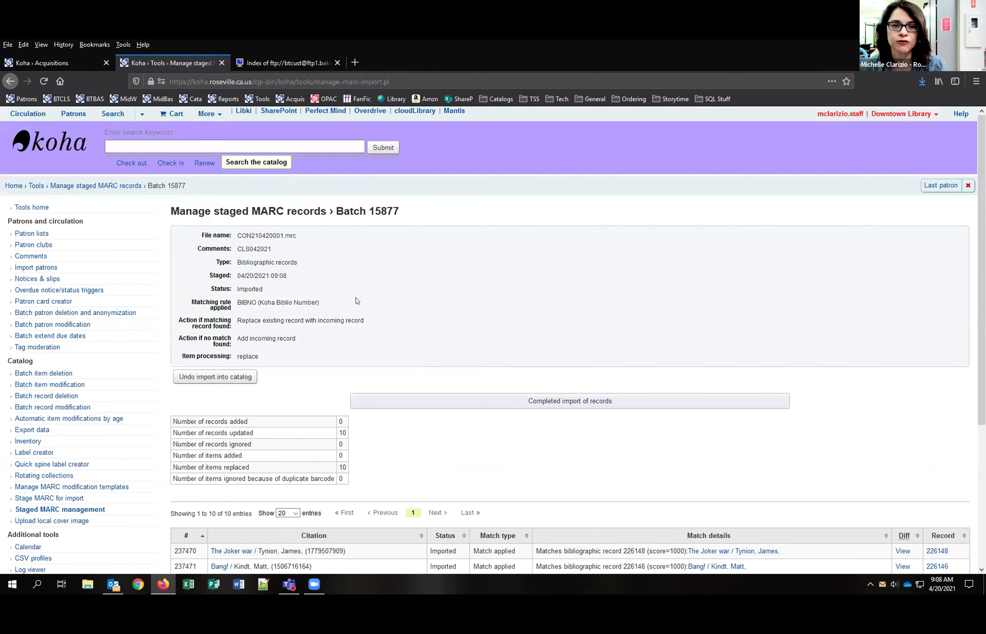
scroll(678, 454, "down", 3)
scroll(704, 449, "up", 2)
scroll(708, 449, "down", 3)
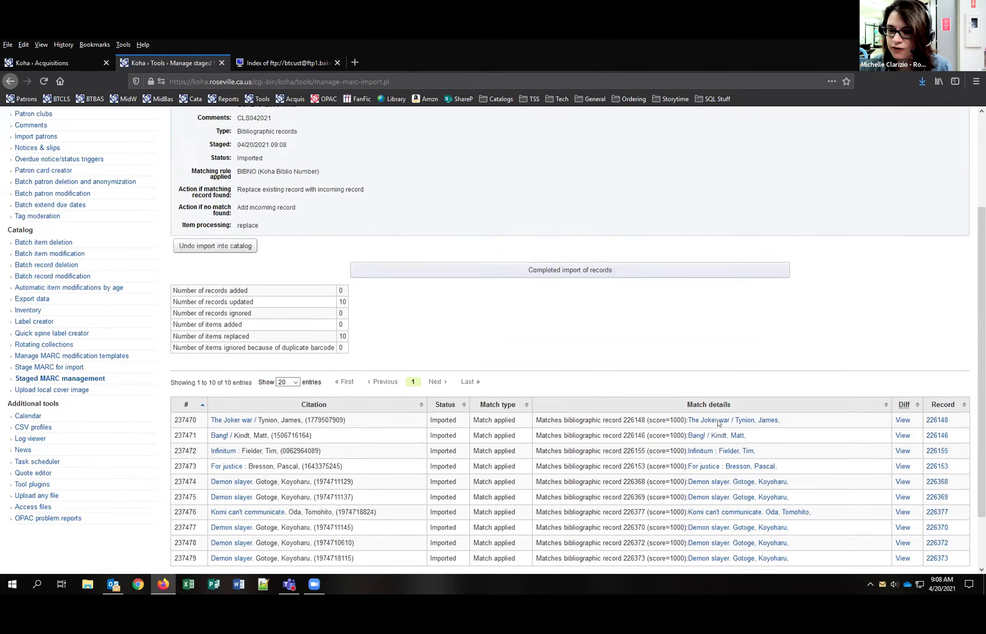
scroll(719, 423, "down", 2)
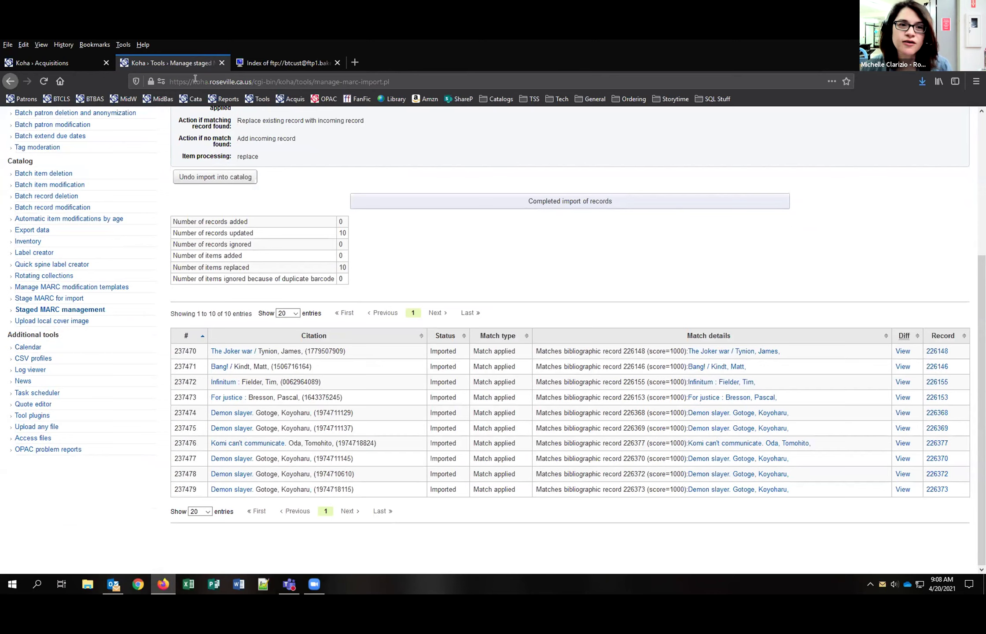
Search Acquisitions vendors for 'baker' and open Receive shipments for Baker & Taylor CLS
left_click(66, 65)
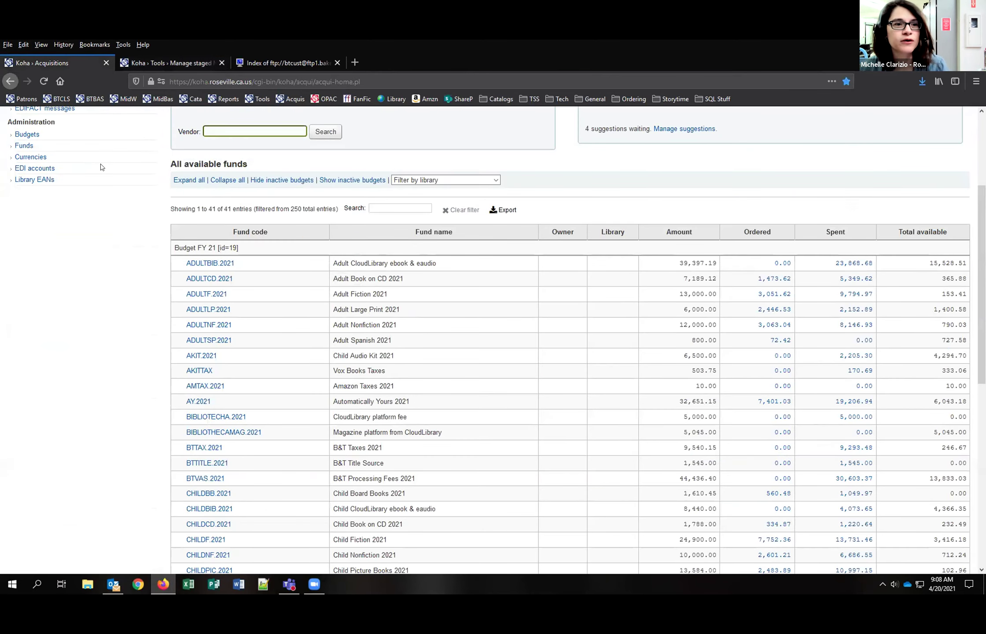
scroll(100, 166, "up", 4)
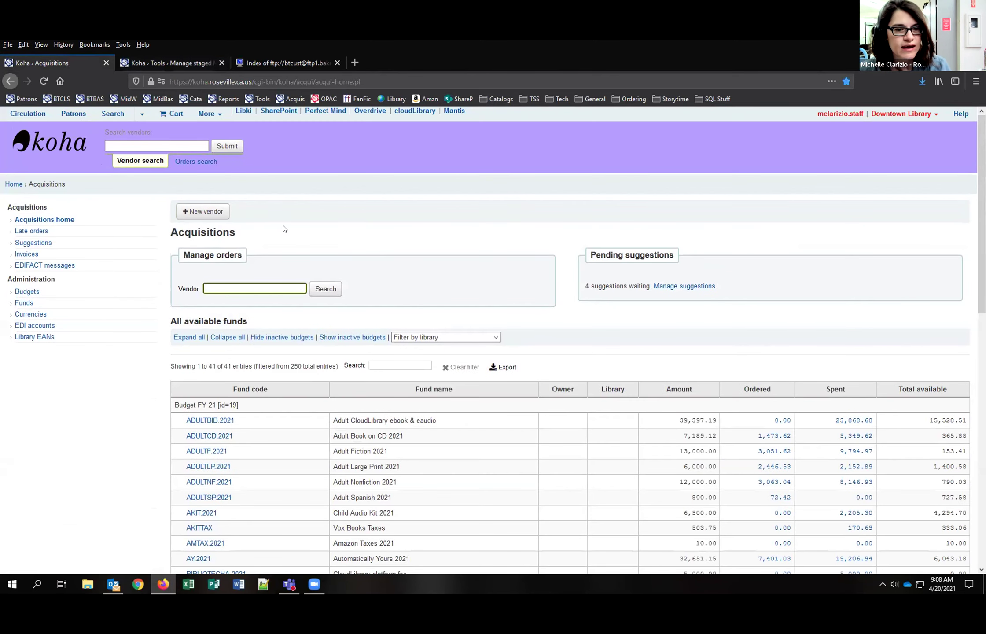
type("baker")
left_click(326, 292)
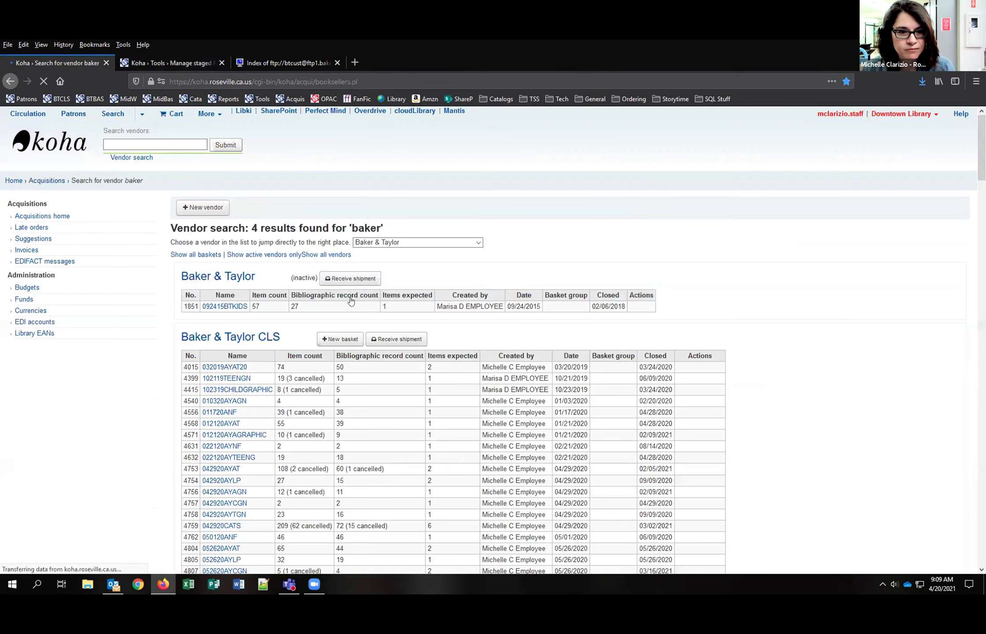
left_click(394, 347)
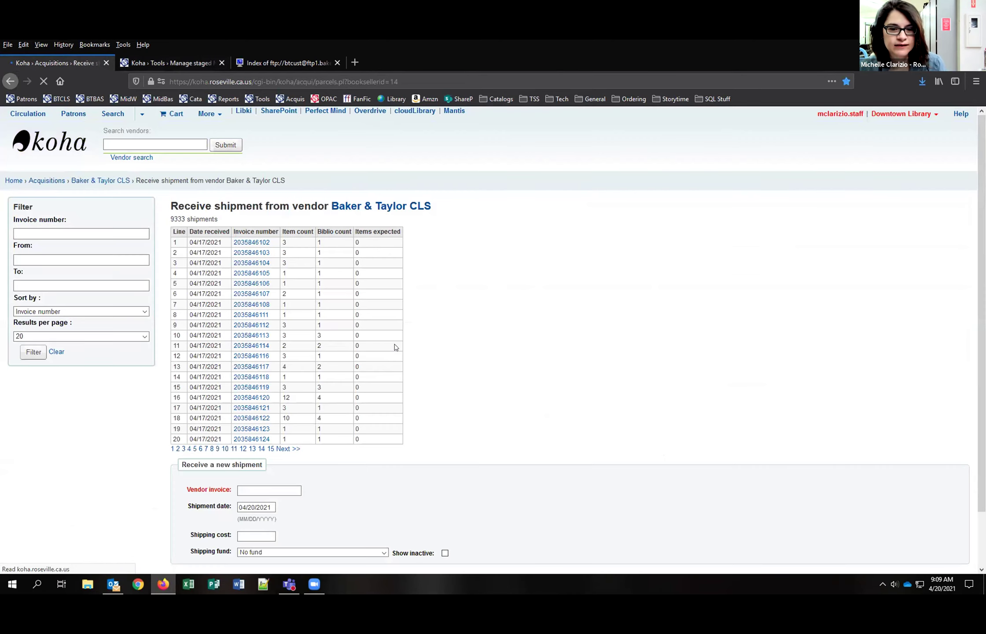
scroll(353, 330, "down", 5)
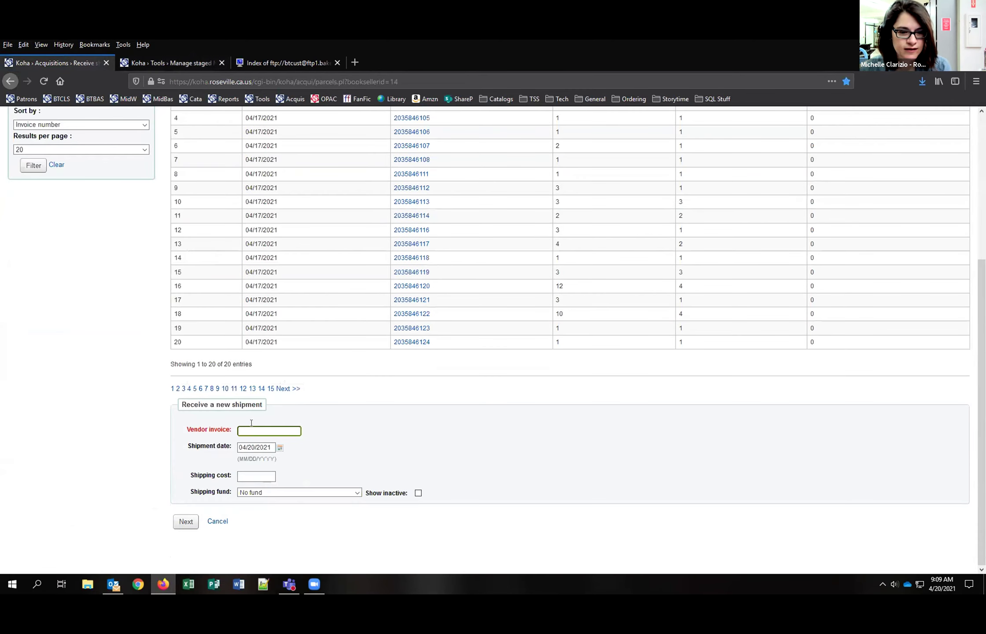
Enter the vendor invoice number to start the 04/20/2021 Baker & Taylor CLS receipt
left_click(251, 425)
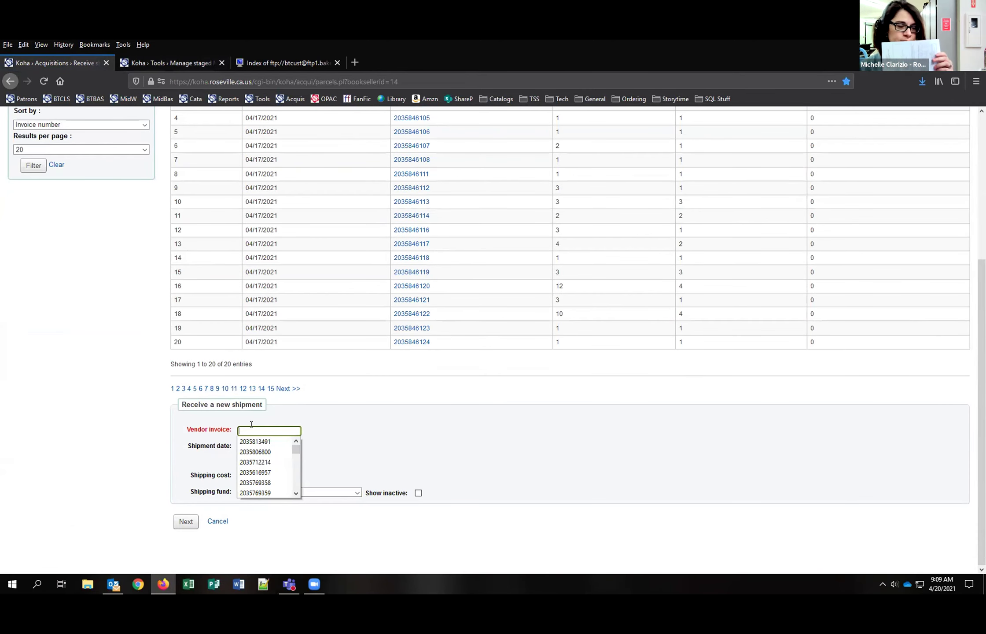
type("2035863314")
key("Return")
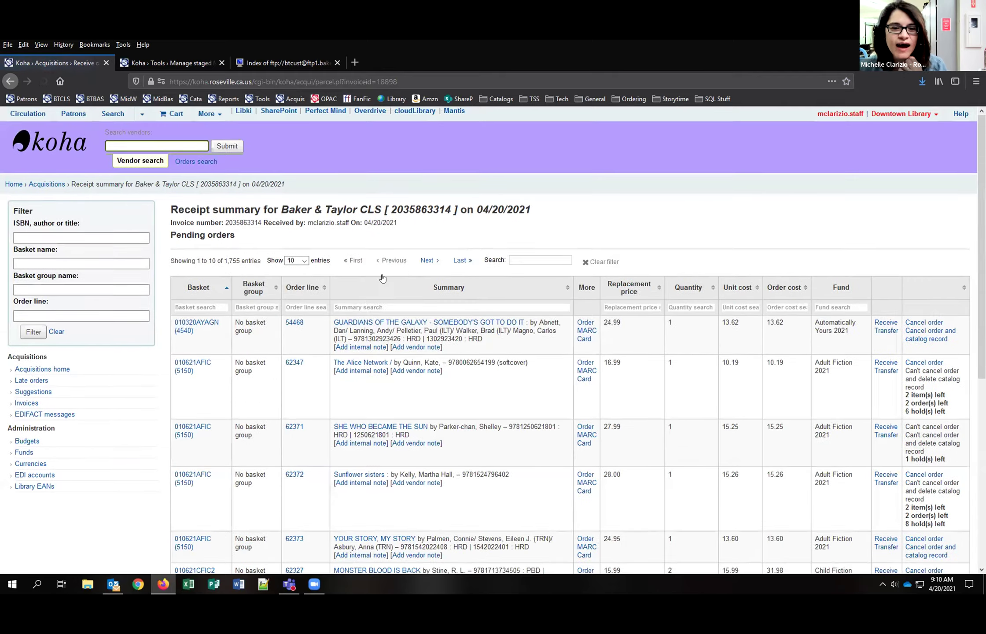
Filter pending orders by Summary 3572 and Basket 032421cgn
scroll(383, 277, "down", 2)
left_click(359, 252)
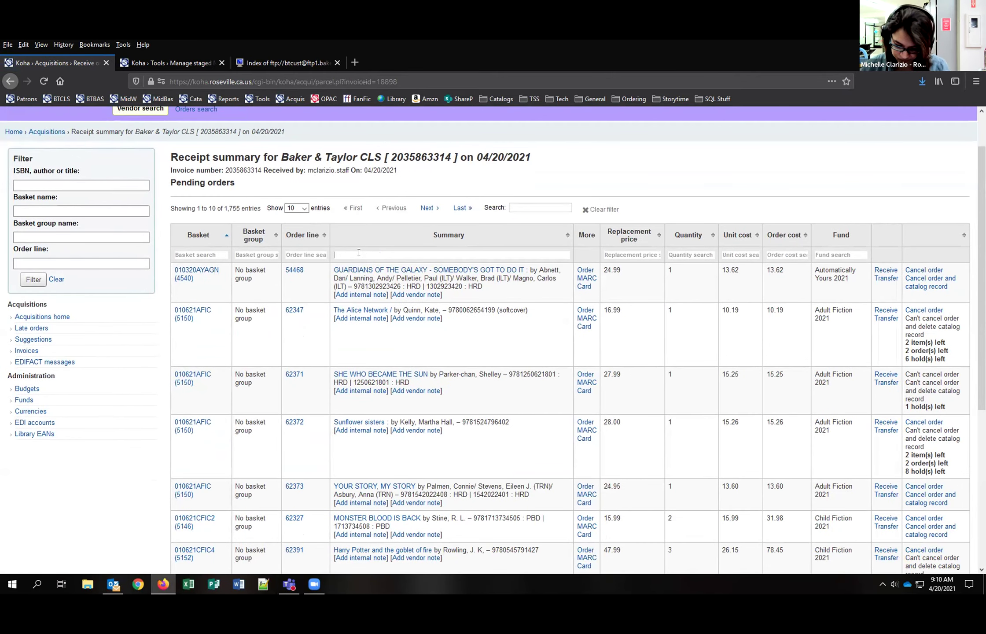
type("3572")
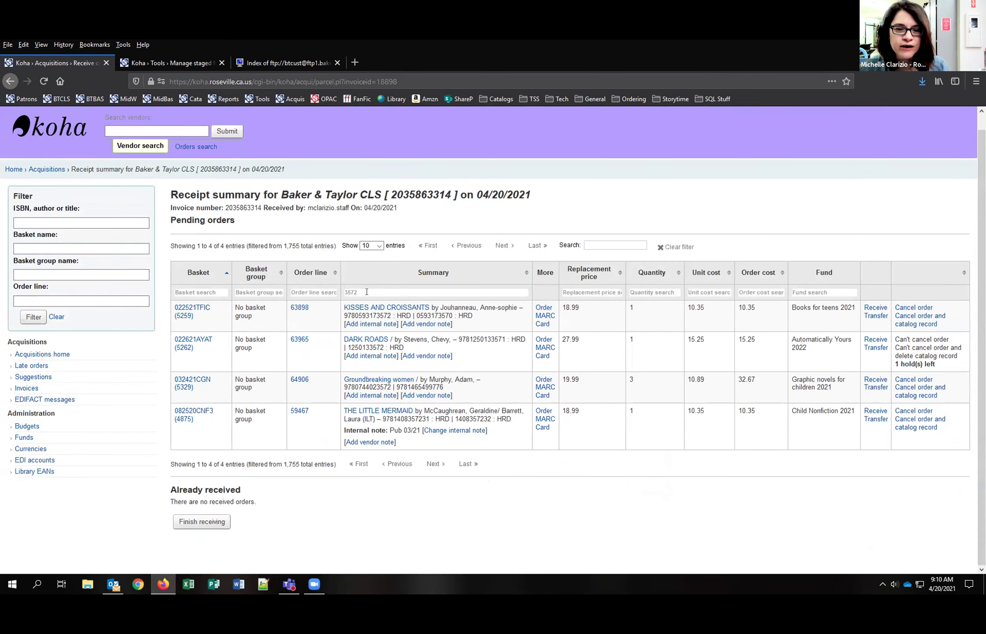
left_click_drag(366, 292, 329, 286)
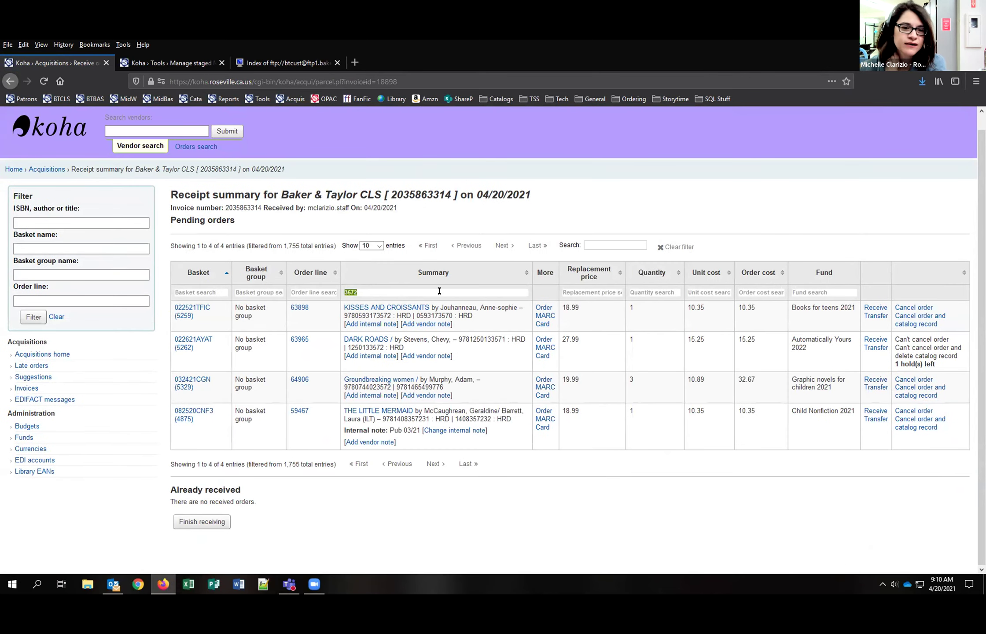
left_click(194, 291)
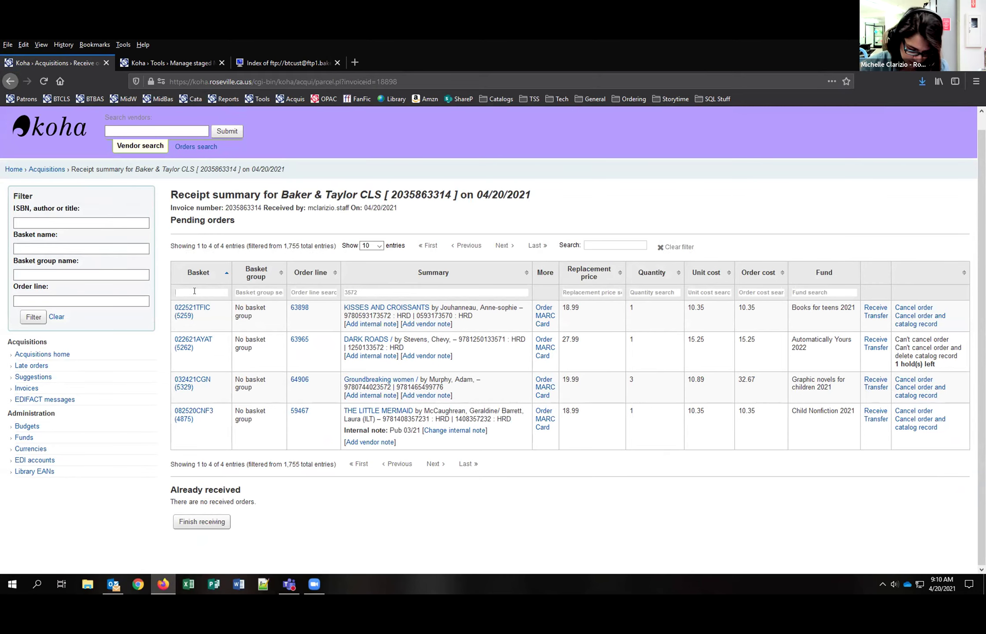
type("0324")
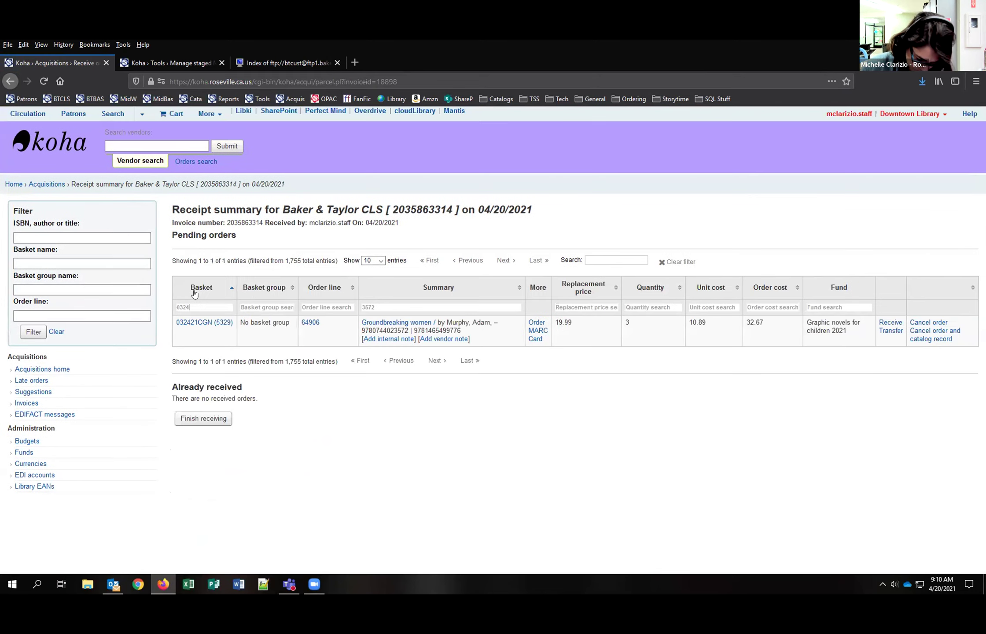
type("21cgn")
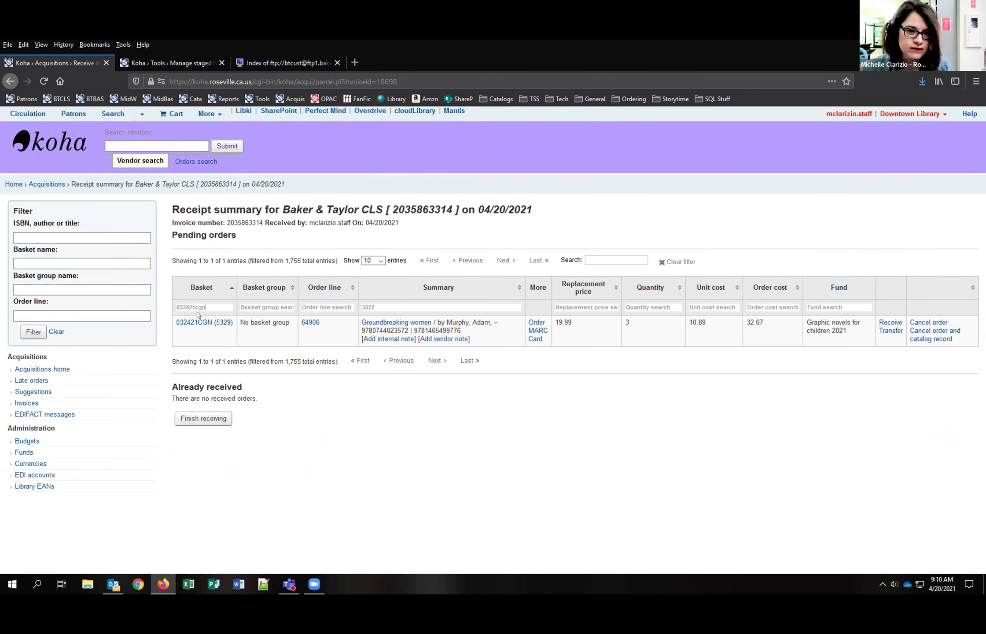
Clear both filters and filter the Summary column by 3572 alone
double_click(400, 307)
key("BackSpace")
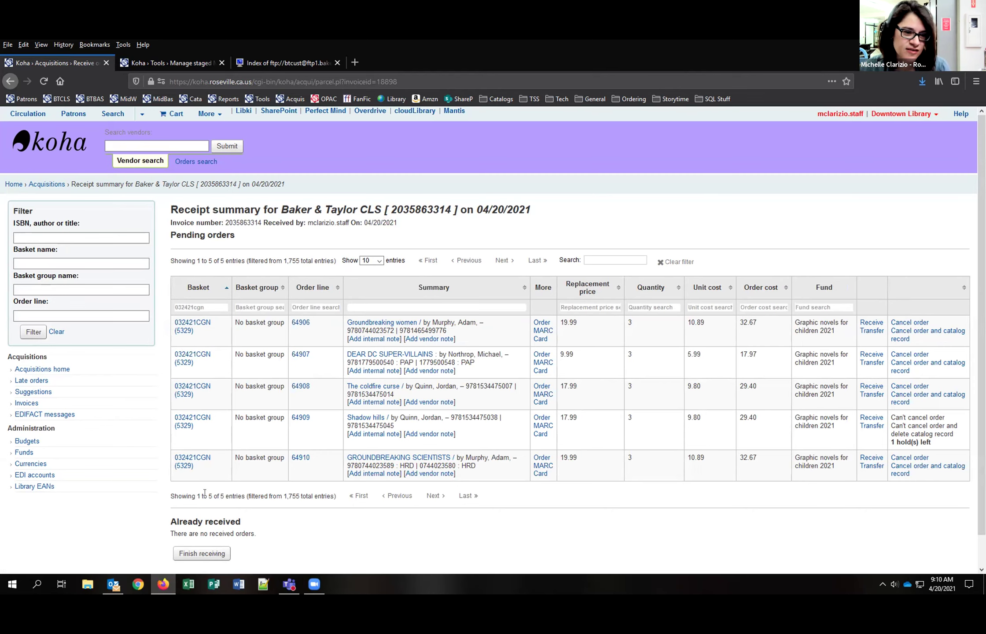
double_click(204, 308)
key("BackSpace")
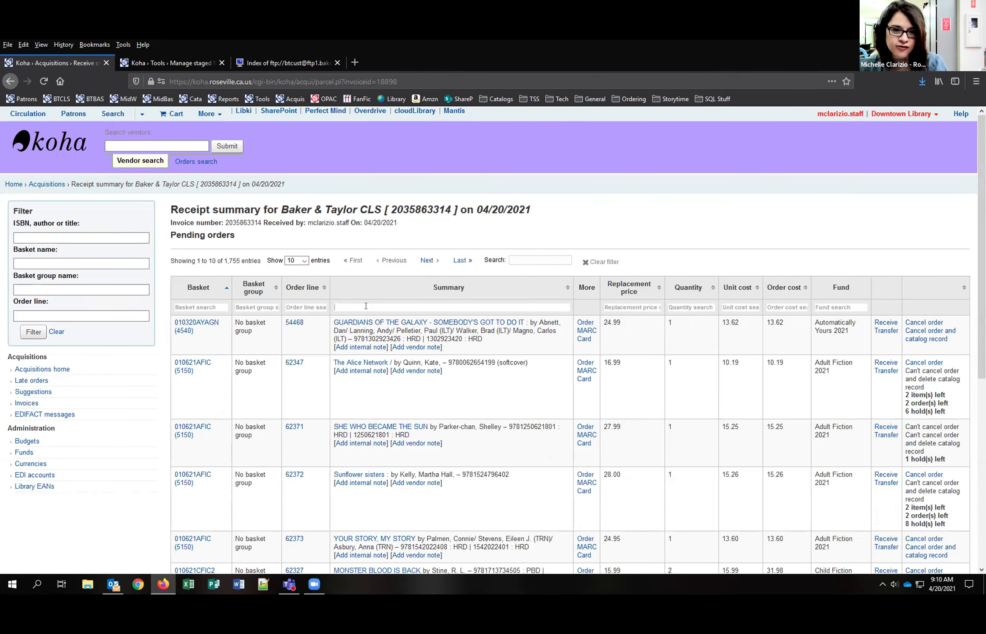
type("3572")
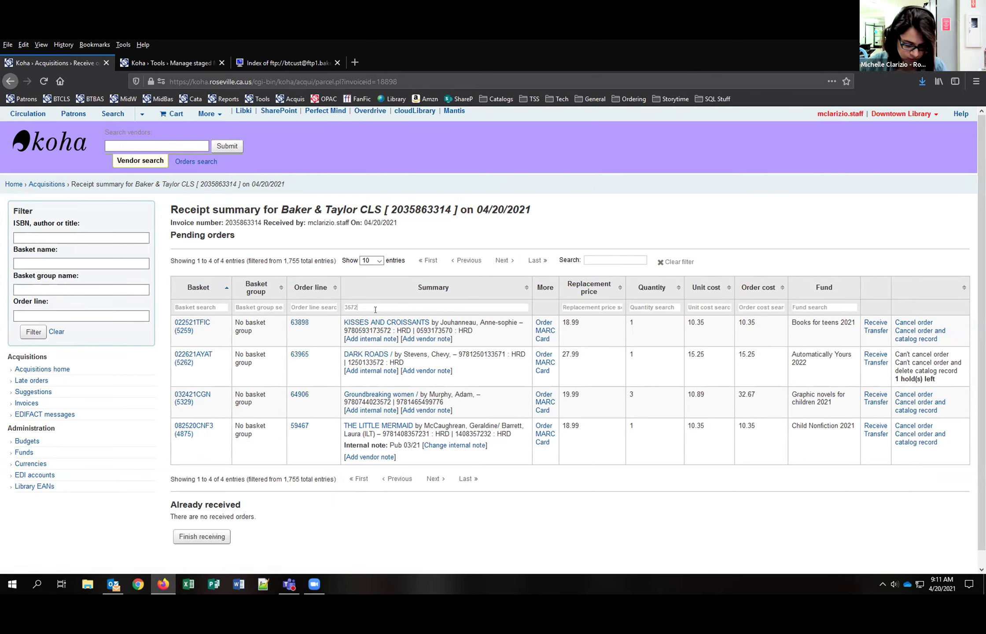
Select and copy the 3572 Summary filter text
left_click_drag(368, 307, 221, 300)
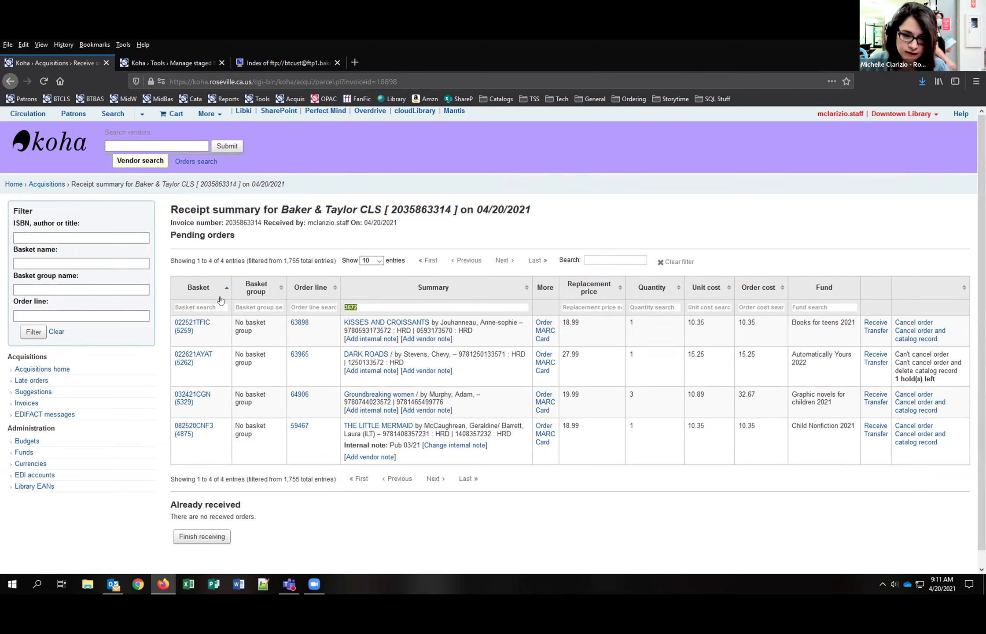
key("ctrl+x")
key("ctrl+v")
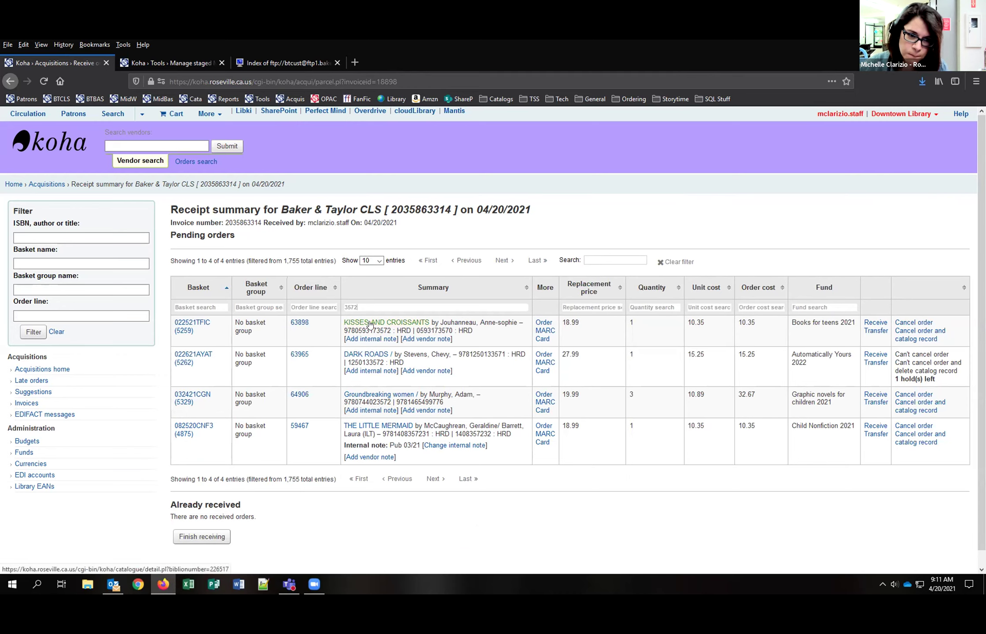
left_click_drag(360, 303, 278, 298)
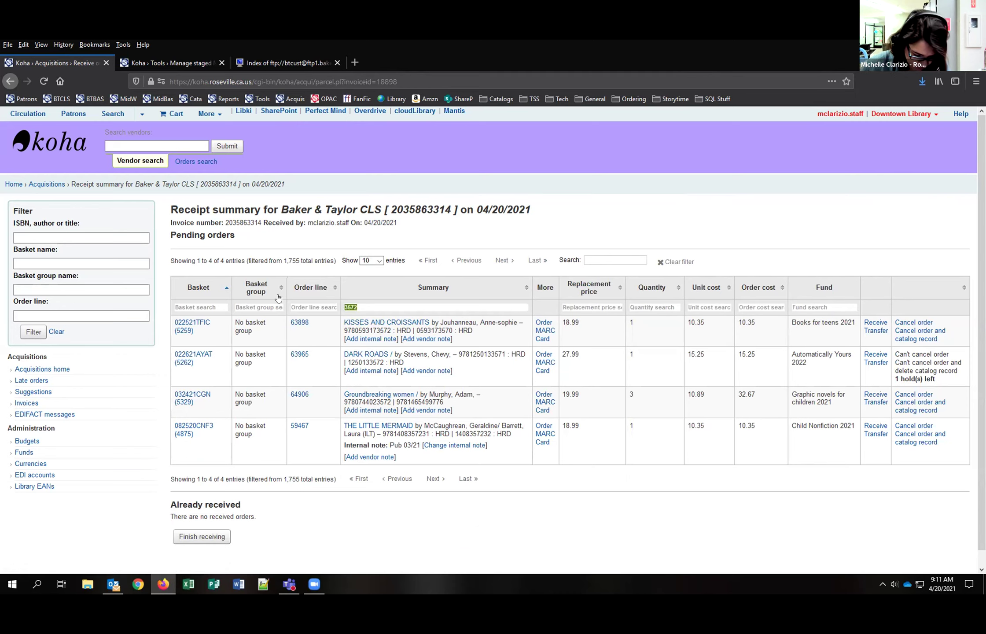
key("alt")
key("ctrl+Return")
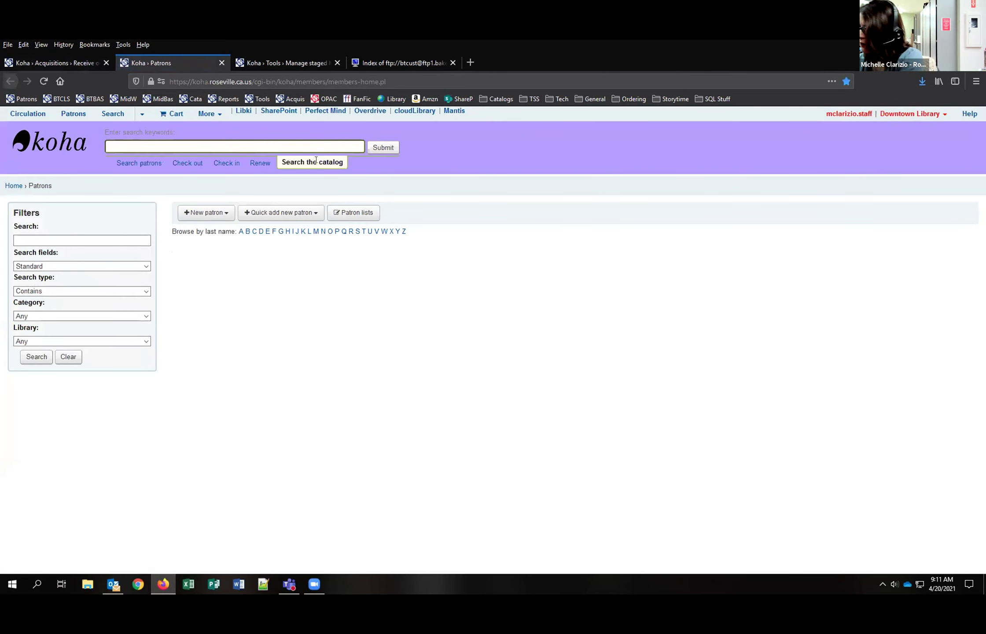
type("9780744023572")
key("Return")
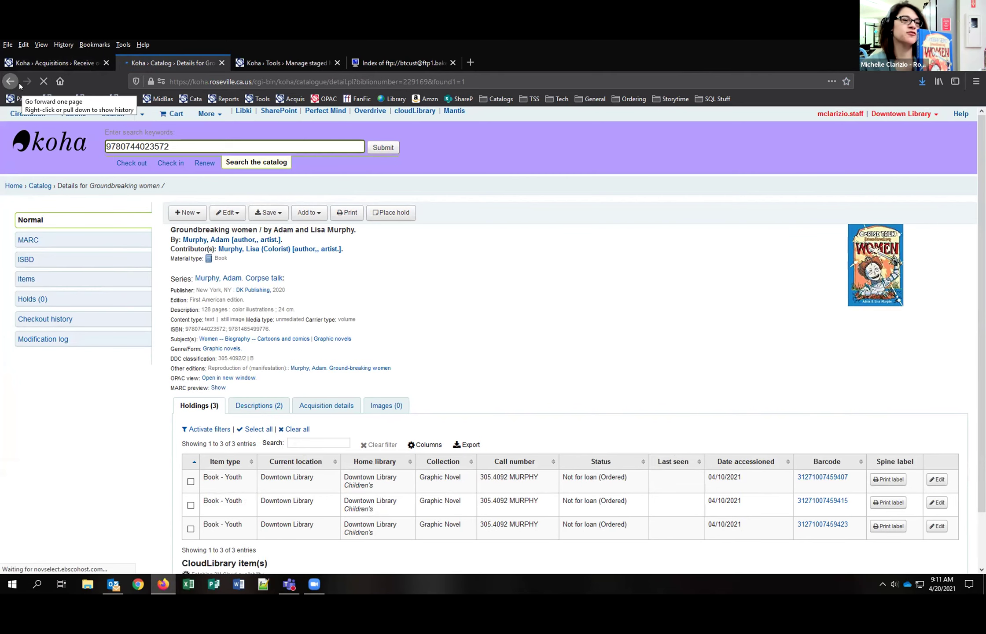
left_click(67, 64)
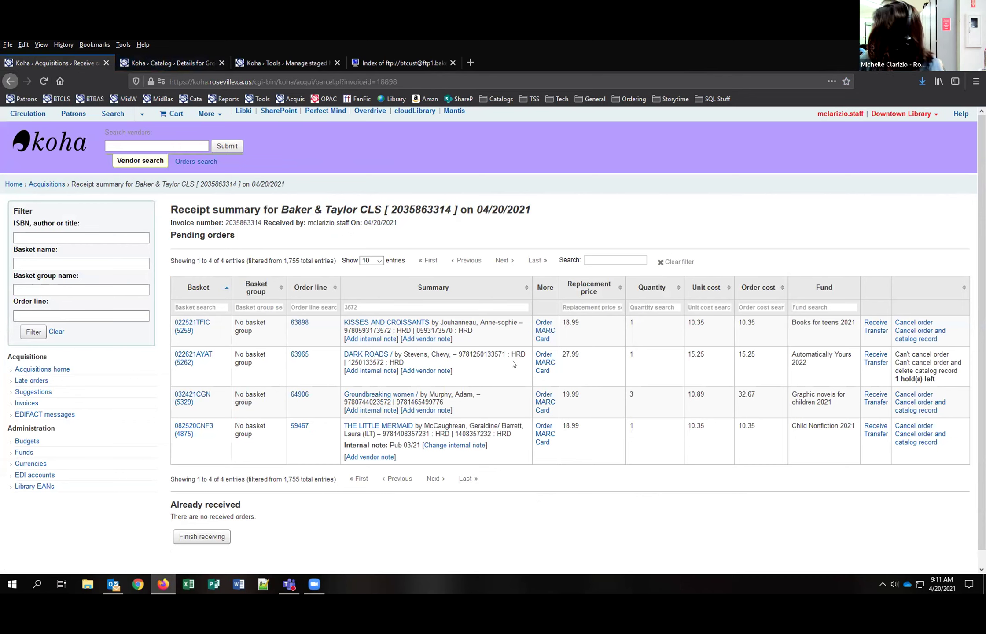
Receive the three Groundbreaking women copies in a new tab, checking replacement price, and save
right_click(876, 393)
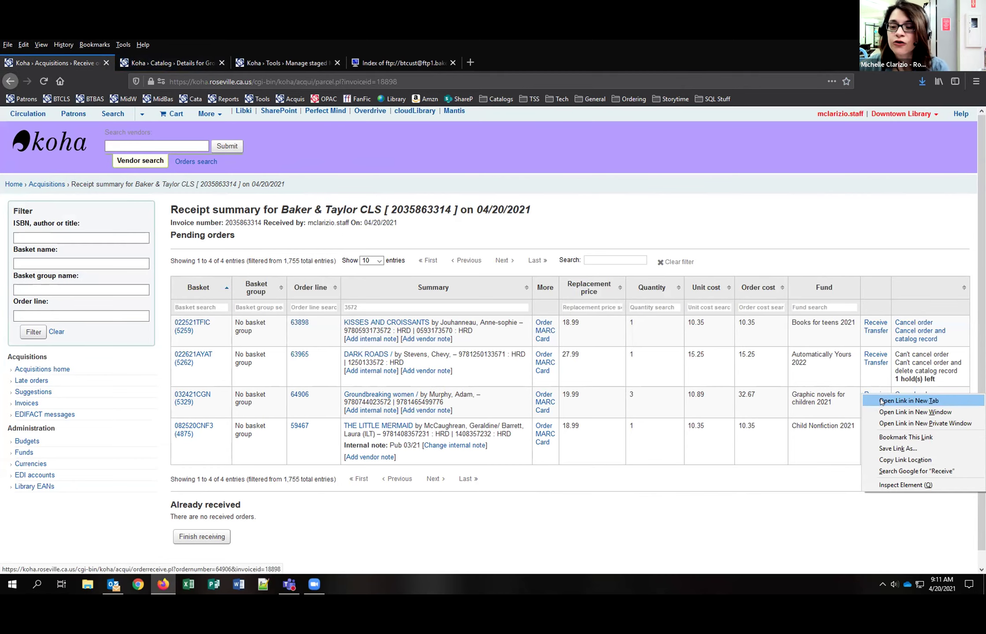
left_click(882, 402)
left_click(158, 62)
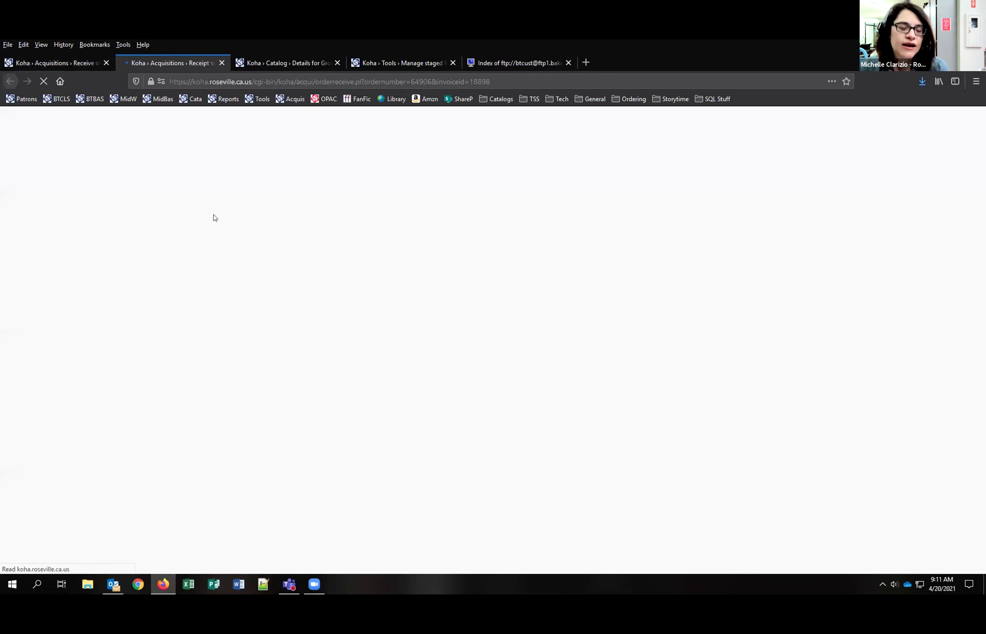
left_click(189, 400)
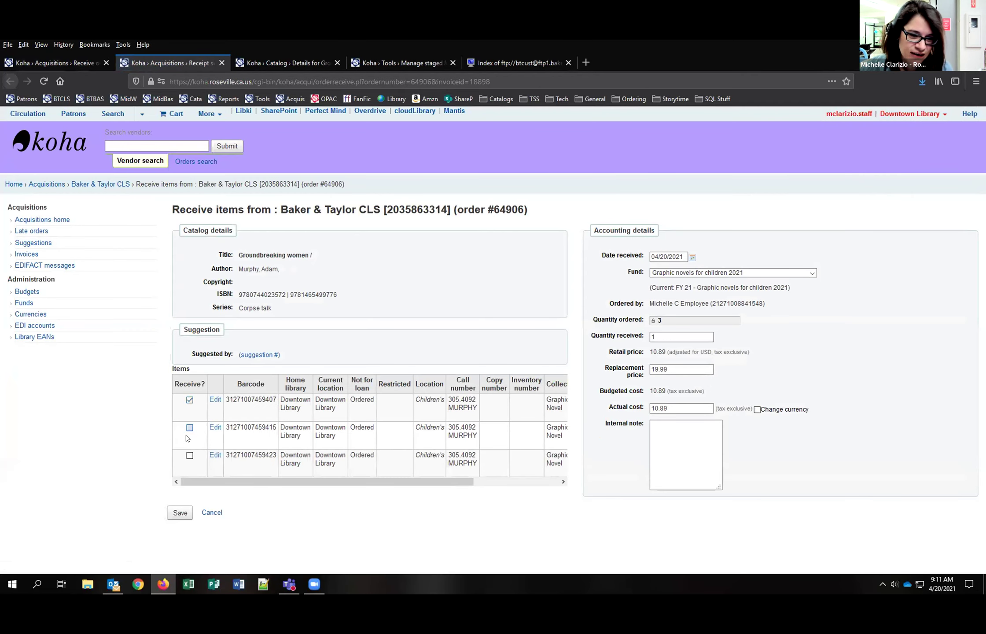
left_click(190, 456)
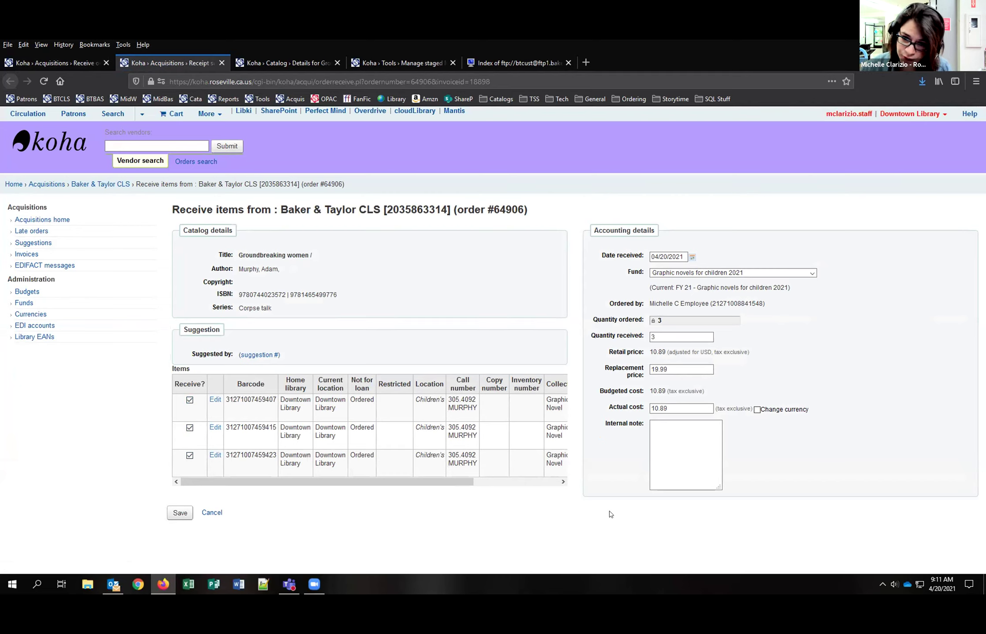
left_click(645, 375)
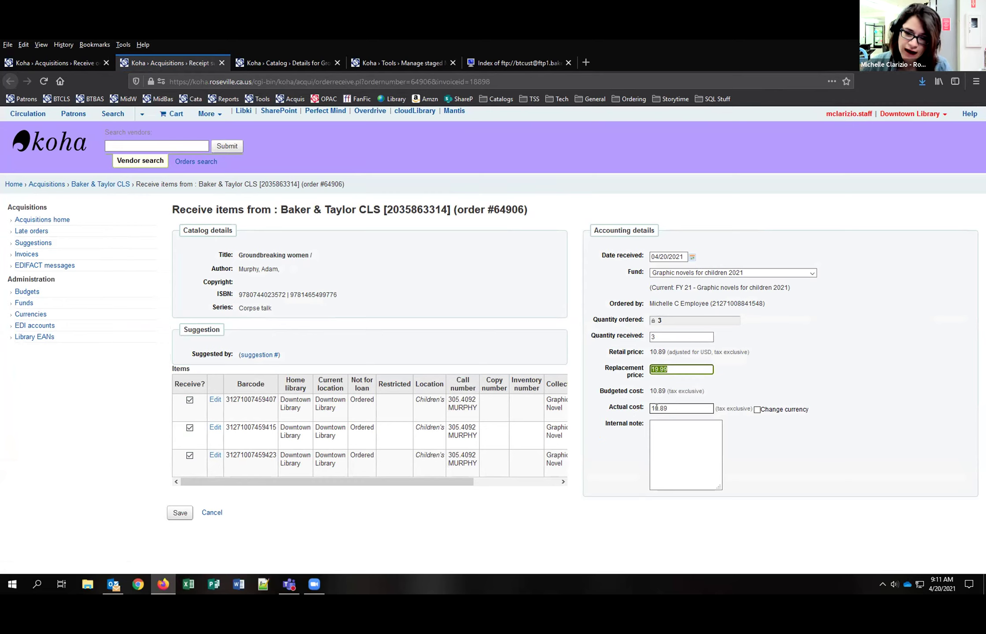
left_click(180, 513)
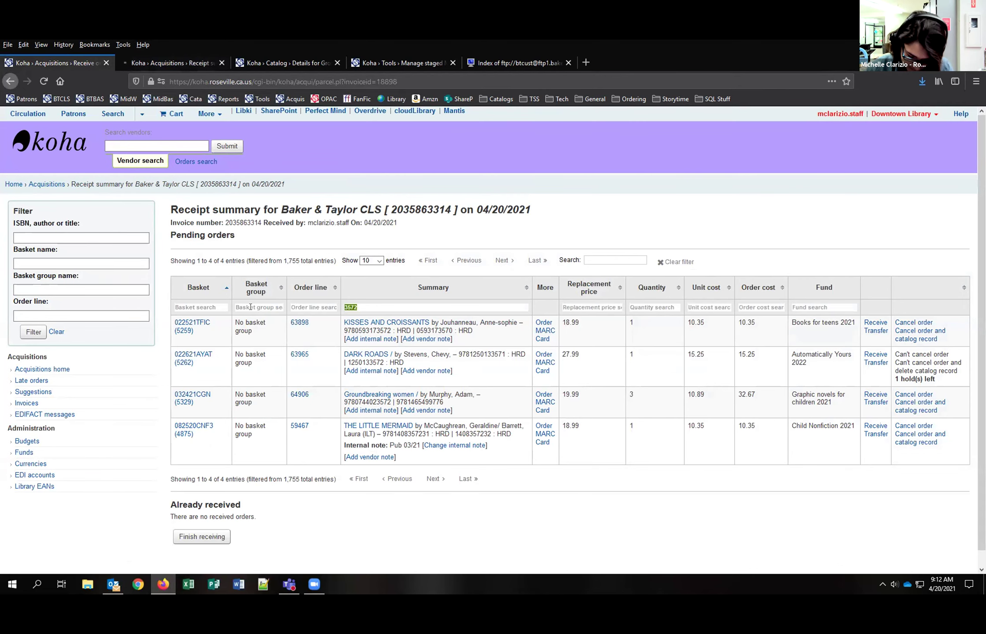
Filter the receipt summary by 5014 and open The coldfire curse's receive page in a new tab
type("5014")
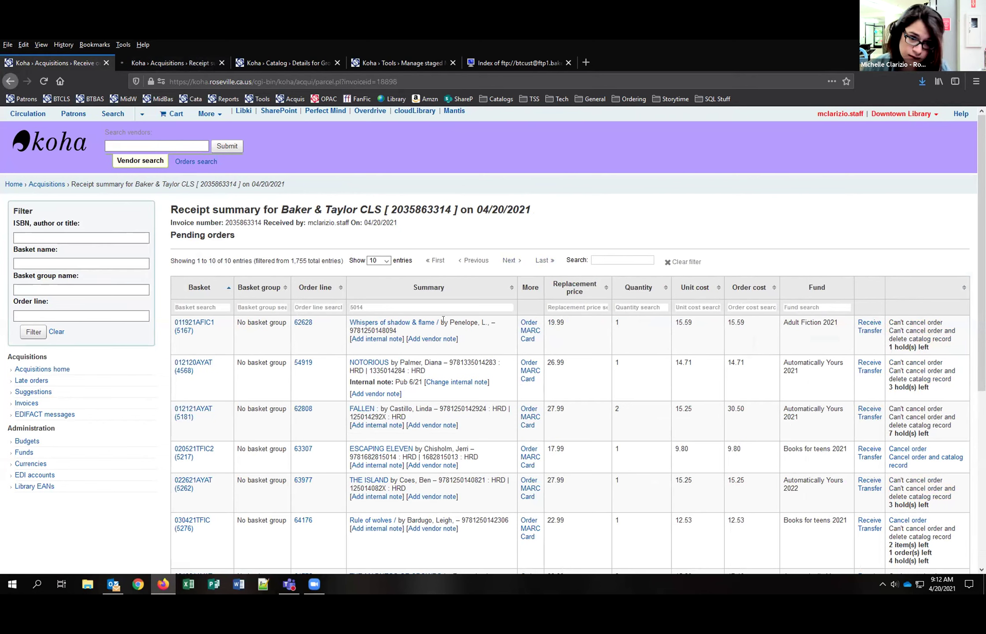
scroll(485, 295, "down", 3)
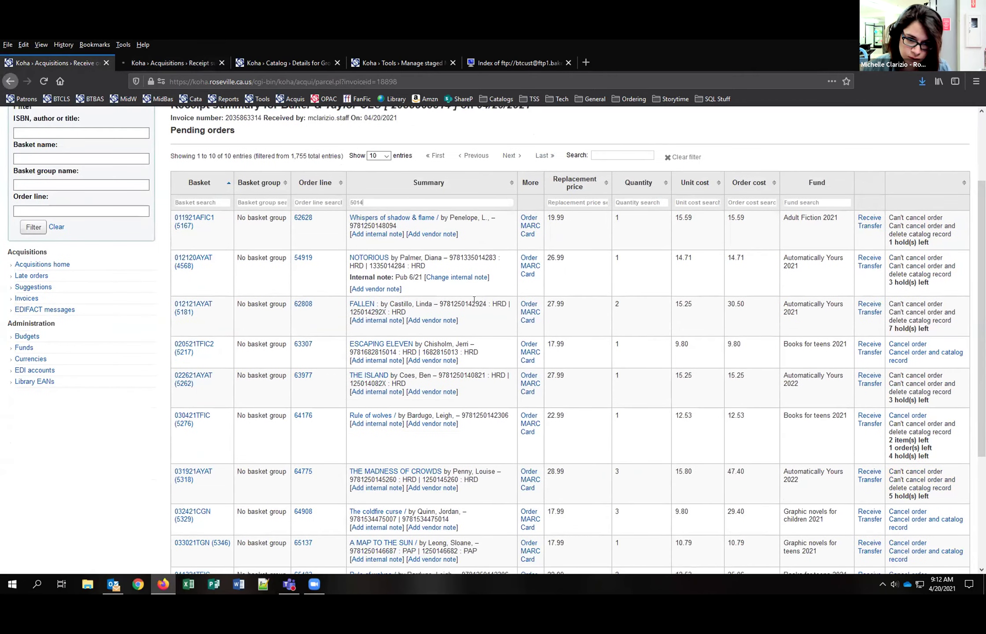
scroll(474, 299, "down", 2)
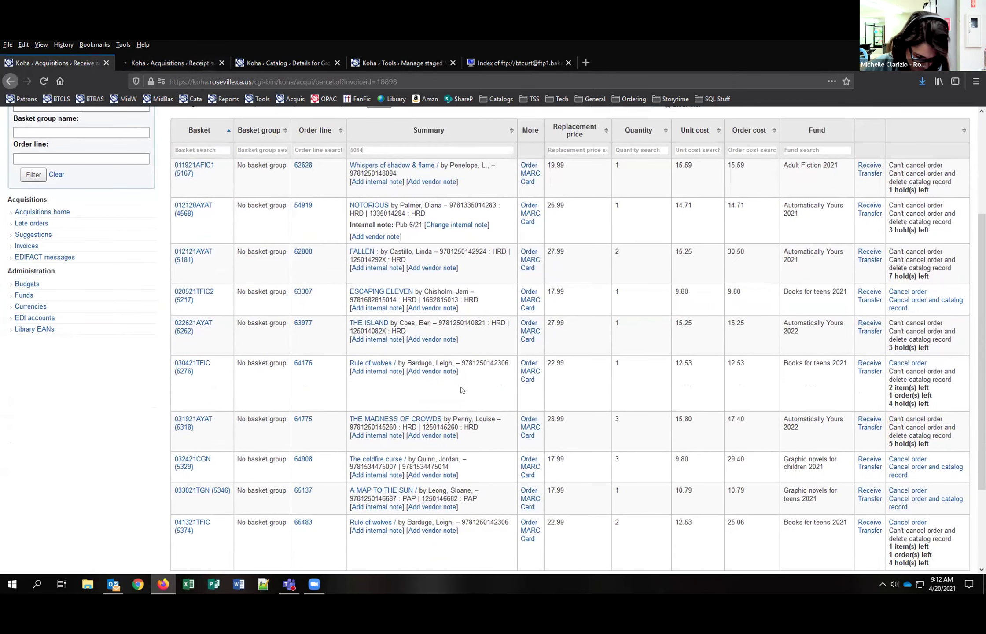
scroll(427, 227, "down", 1)
scroll(427, 227, "down", 2)
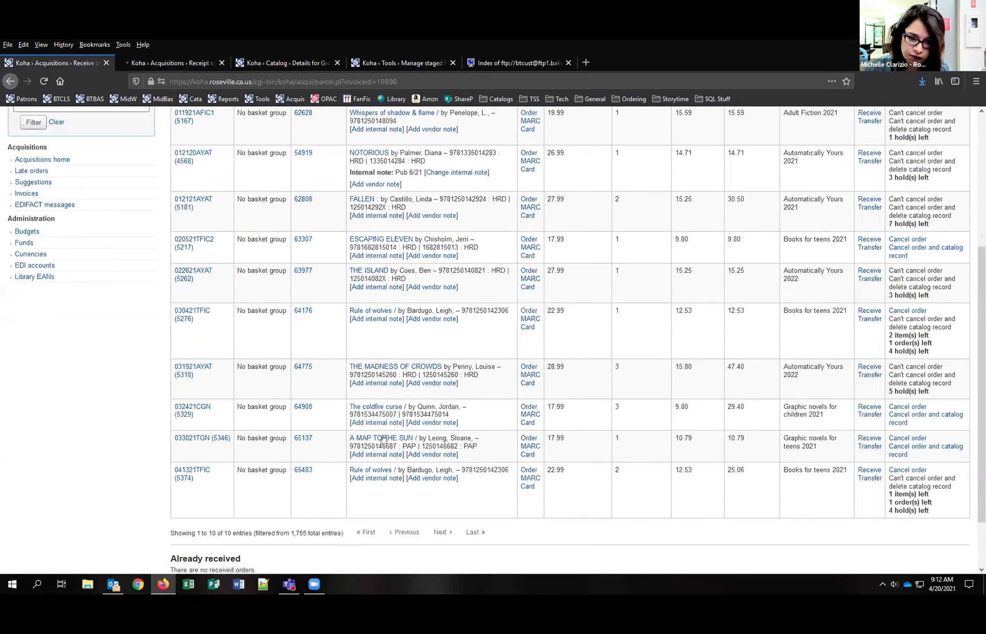
right_click(862, 409)
left_click(873, 412)
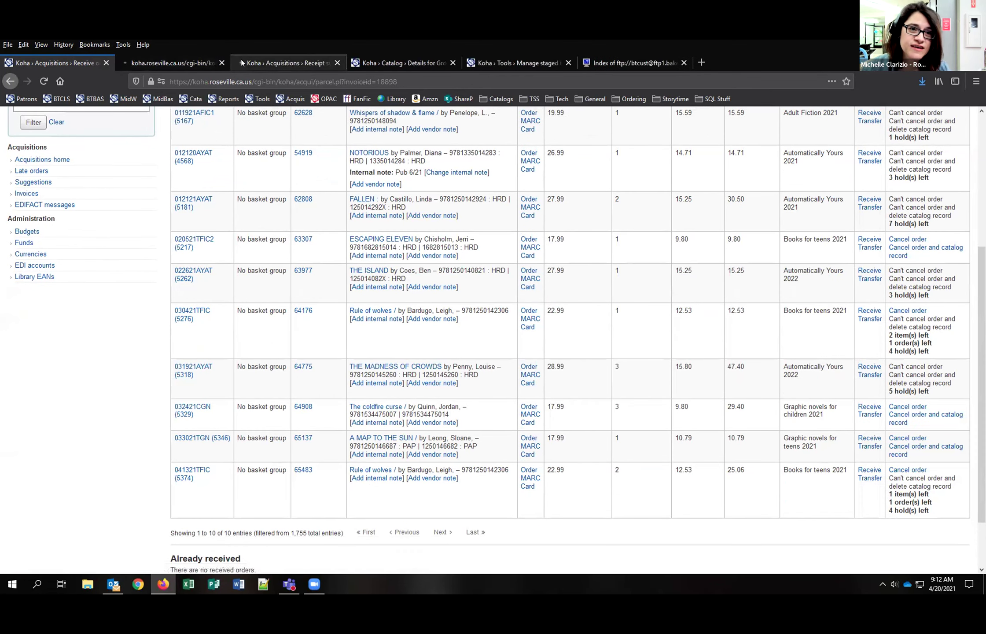
left_click(172, 62)
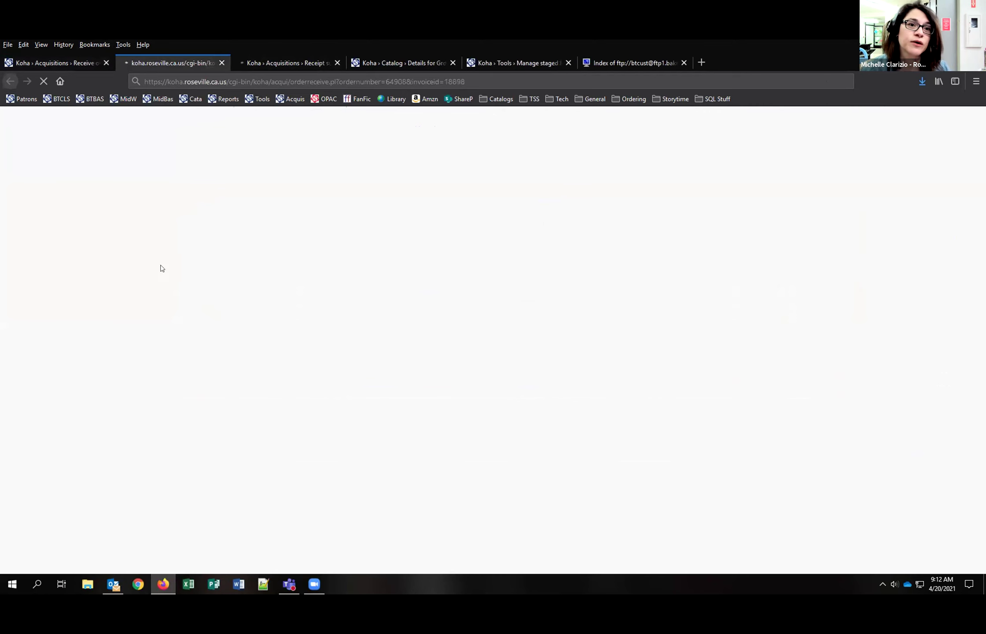
Receive all three copies of The coldfire curse, then go back to the receipt summary's top
left_click(190, 400)
left_click(189, 427)
left_click(189, 456)
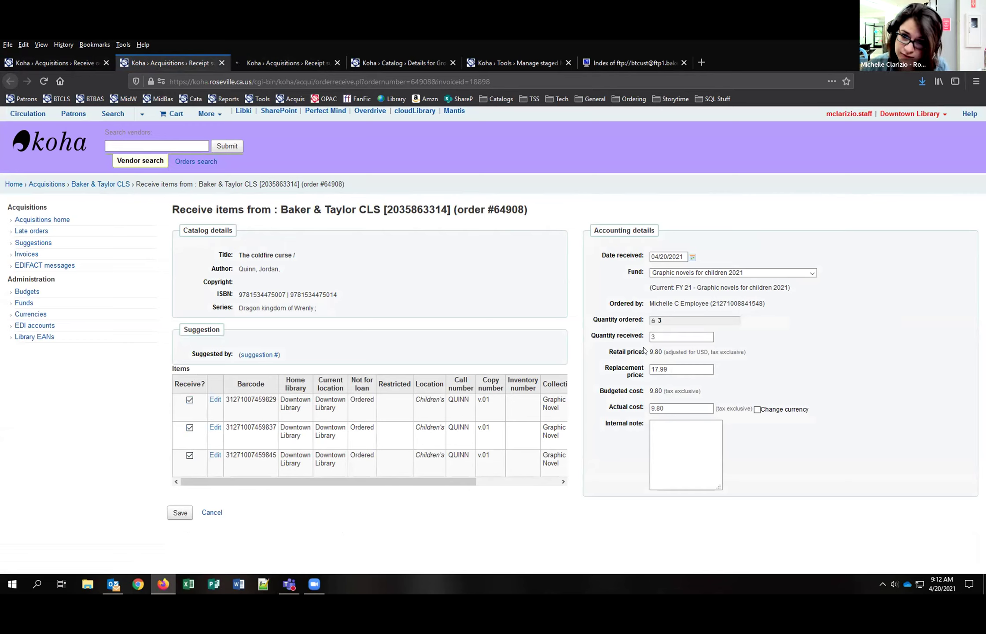
left_click(191, 514)
left_click(55, 63)
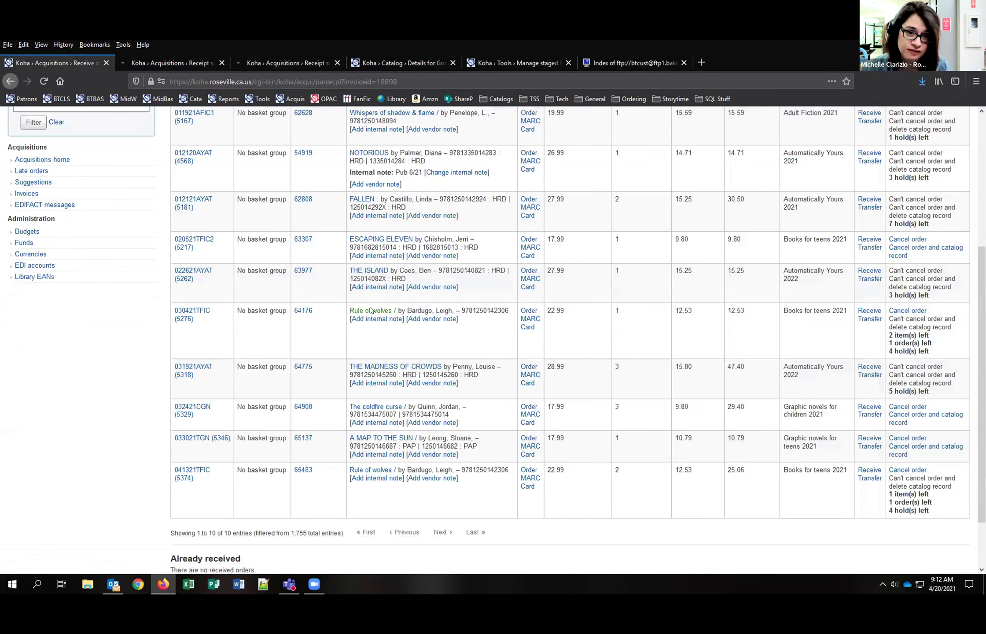
scroll(289, 307, "up", 5)
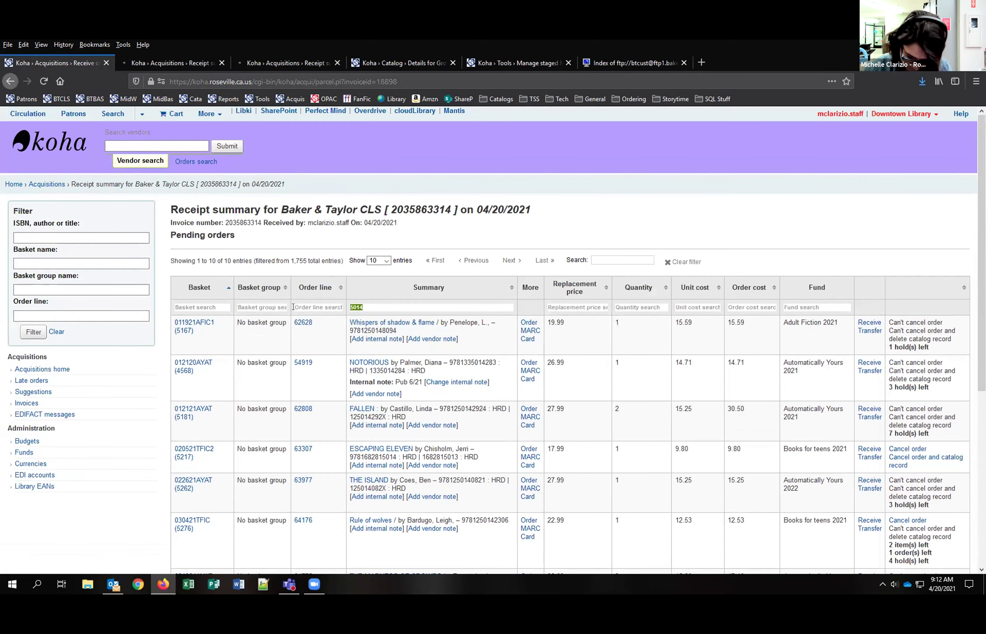
Filter by 5045, start receiving Shadow hills, and open its first copy's item record
type("5045")
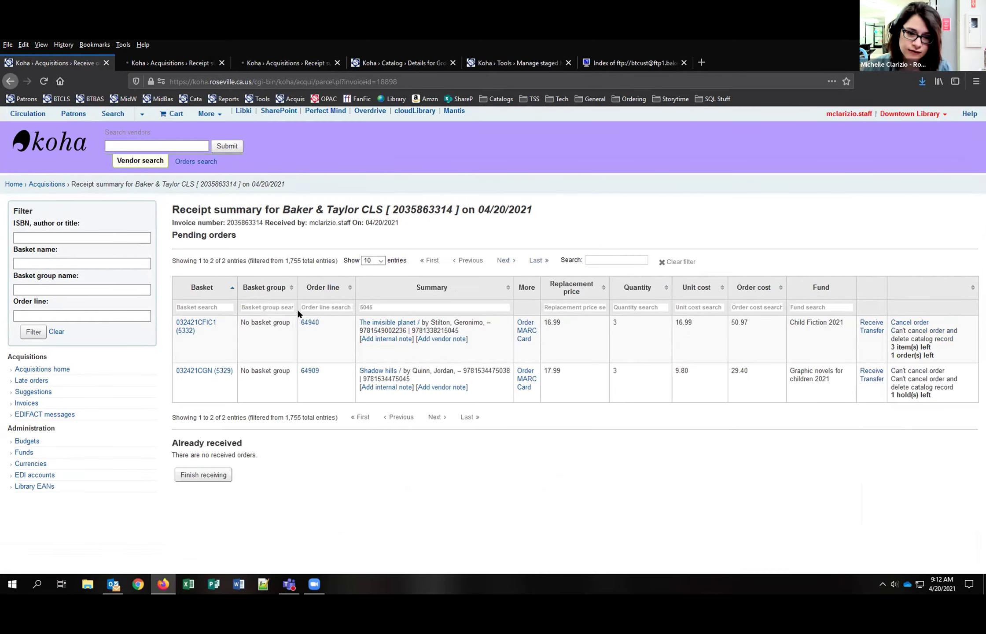
left_click(868, 371)
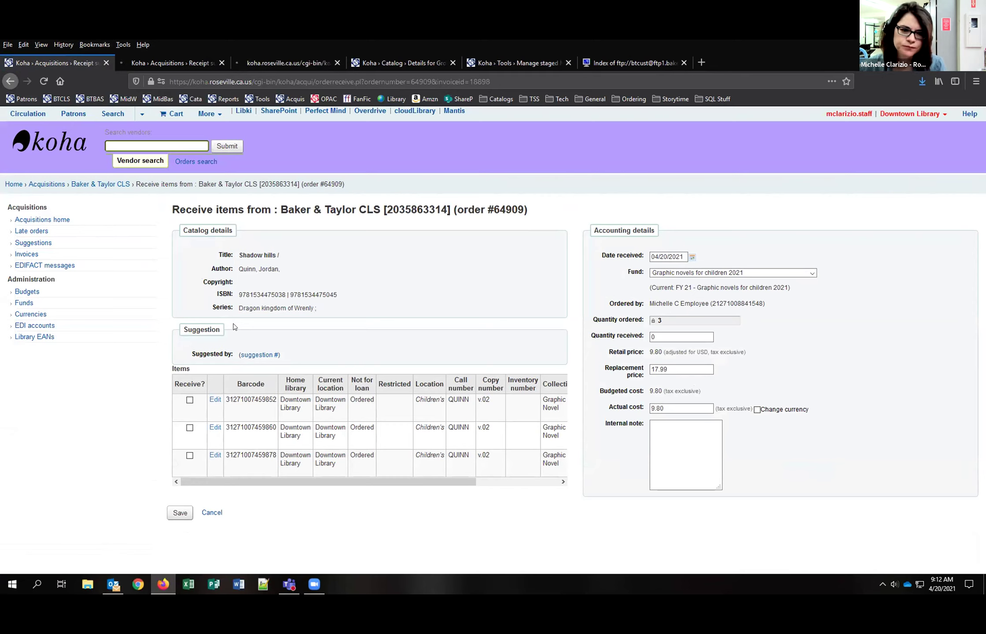
right_click(214, 402)
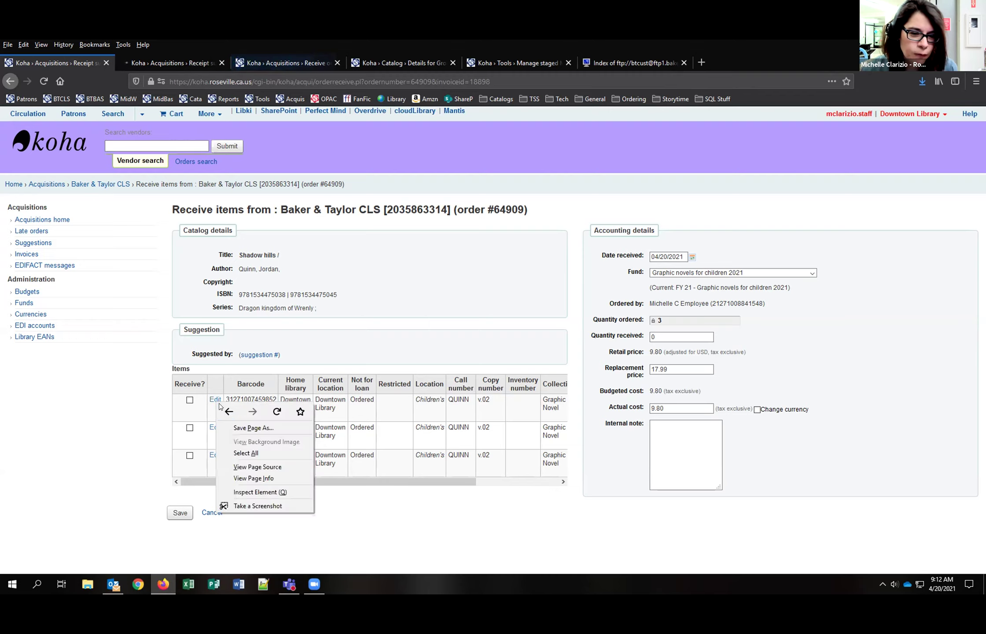
left_click(212, 375)
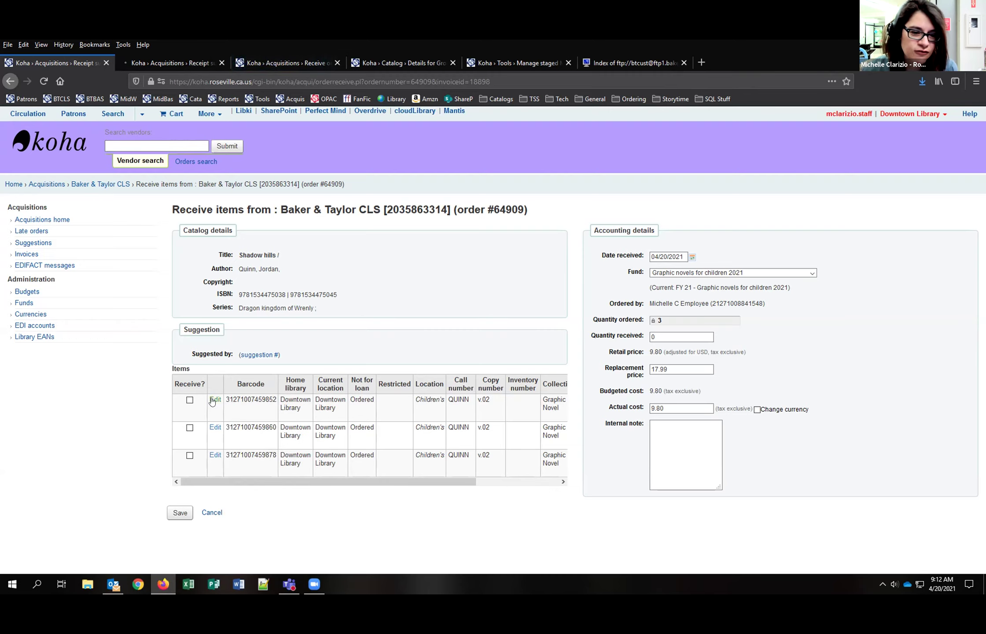
left_click(214, 400)
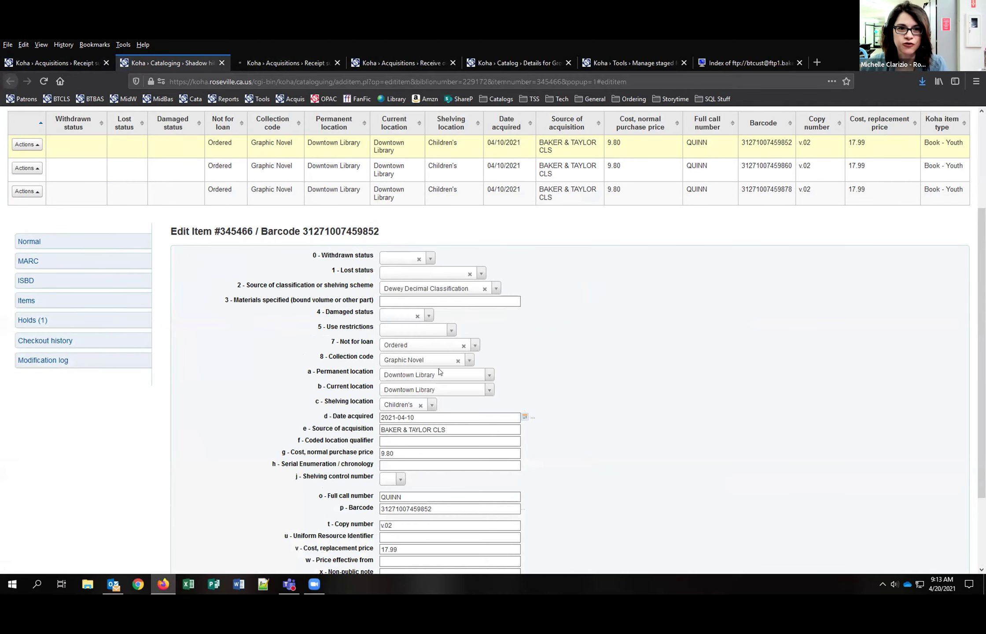
Check the call number QUINN, save the first copy's record, and tick the second copy
scroll(440, 372, "down", 3)
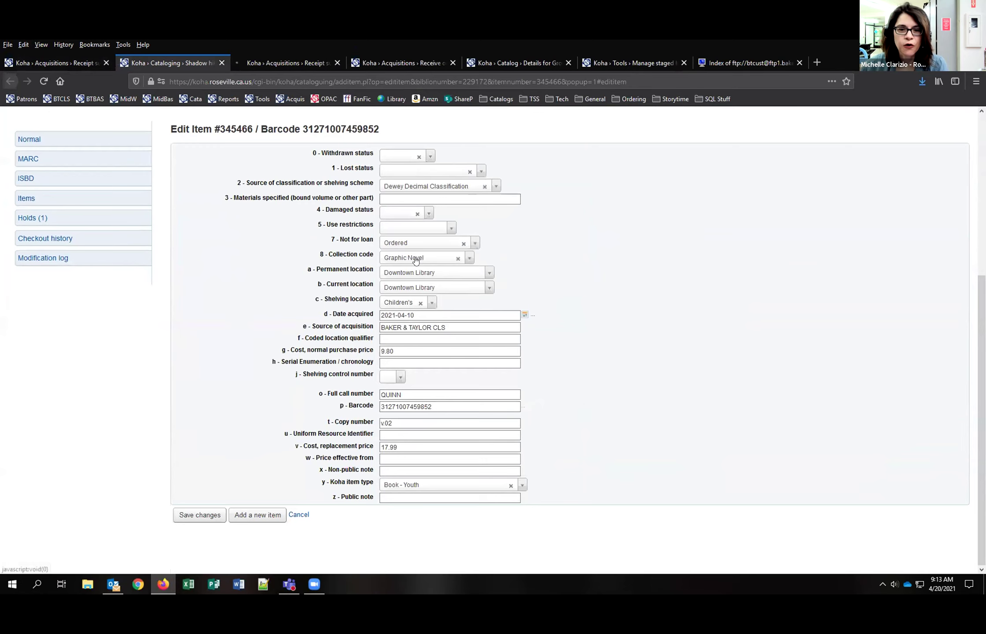
double_click(410, 394)
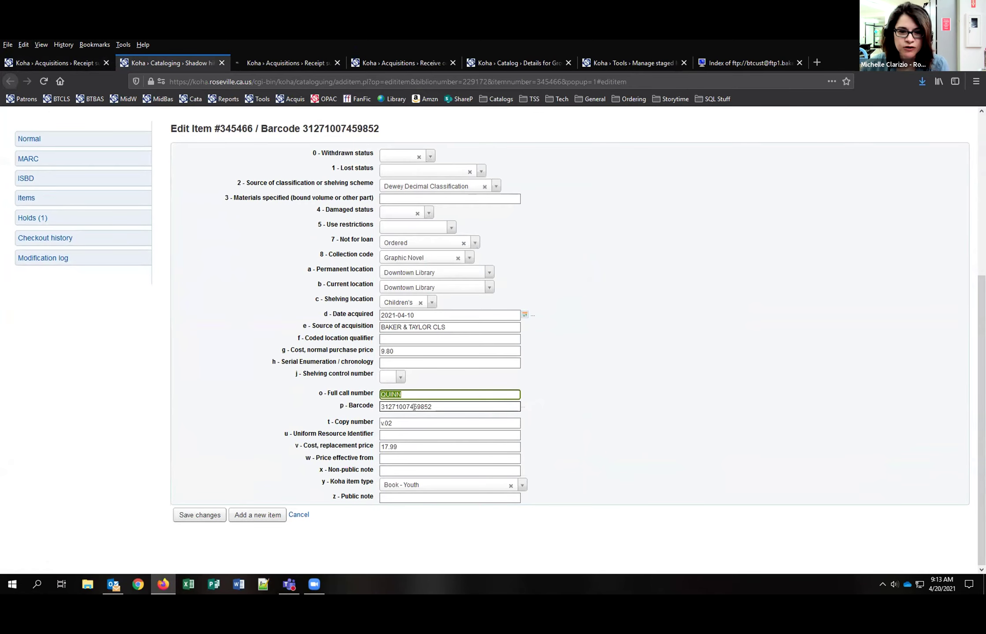
key("Tab")
key("Tab")
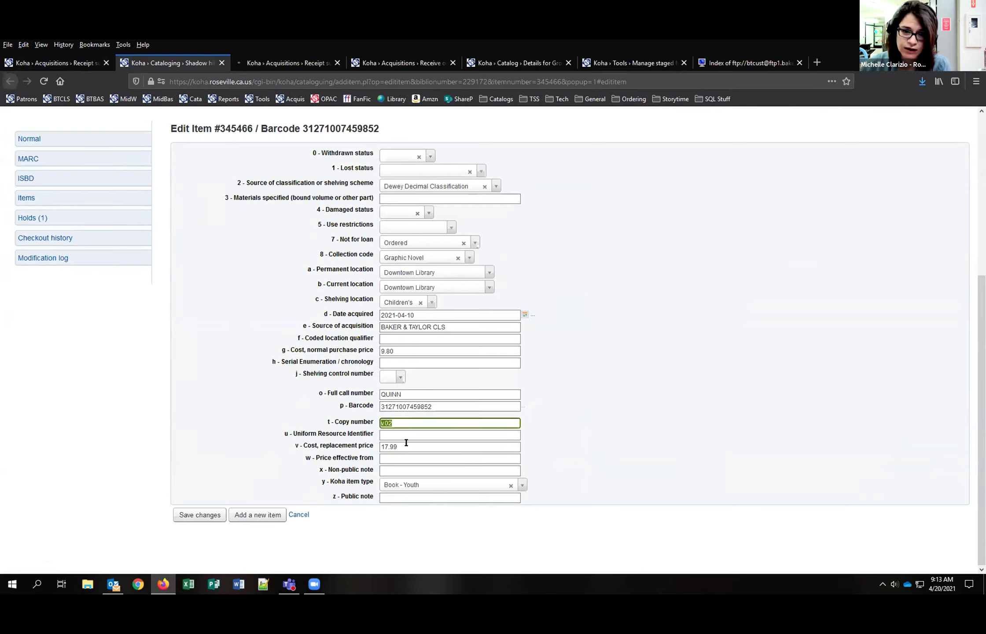
left_click(198, 515)
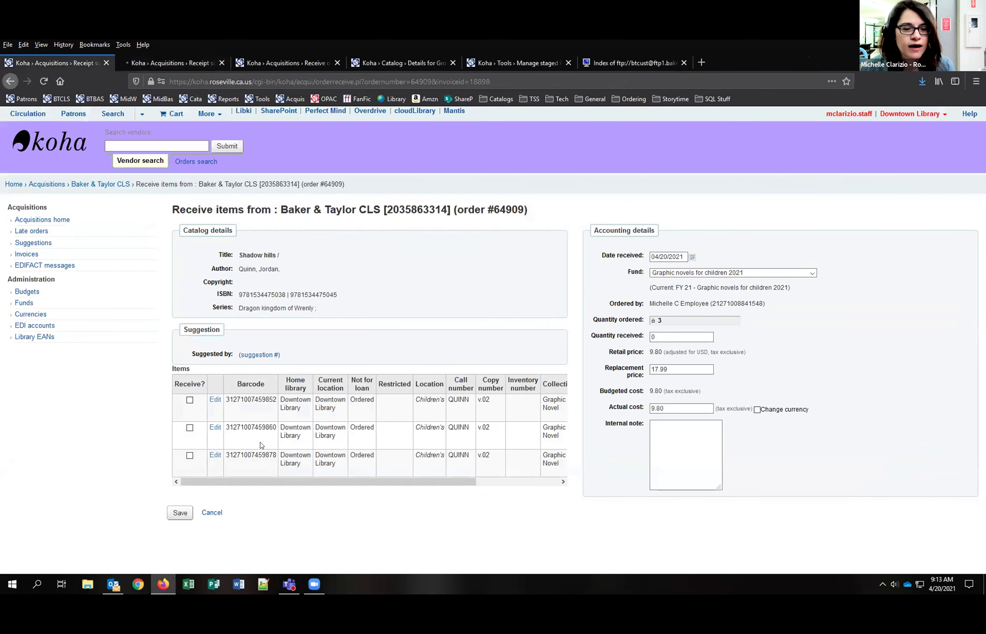
left_click(189, 427)
Tick the third Shadow hills copy and save, receiving 3 copies at 9.80
left_click(189, 455)
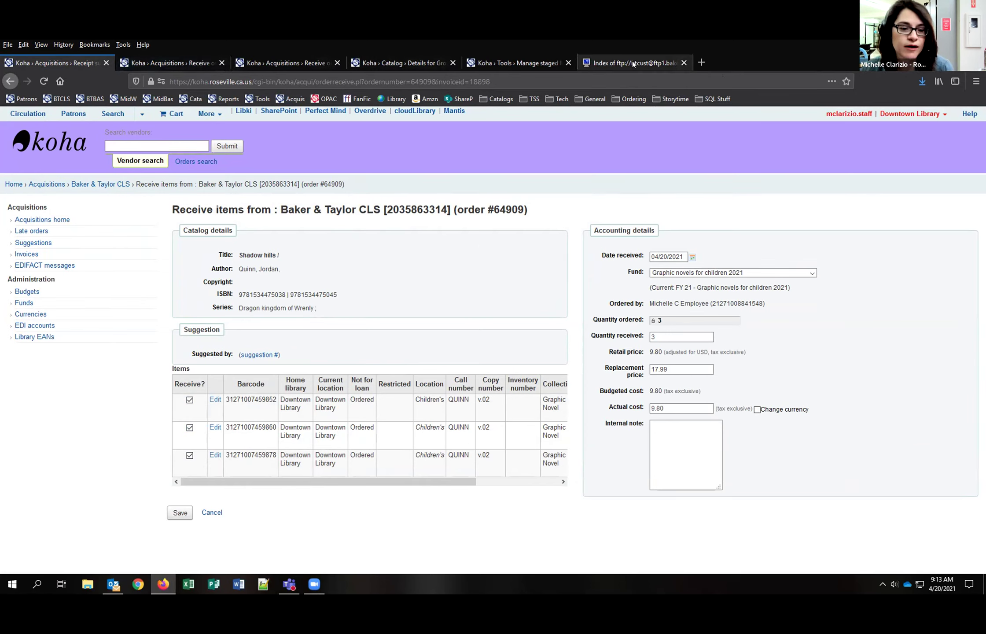
left_click(180, 512)
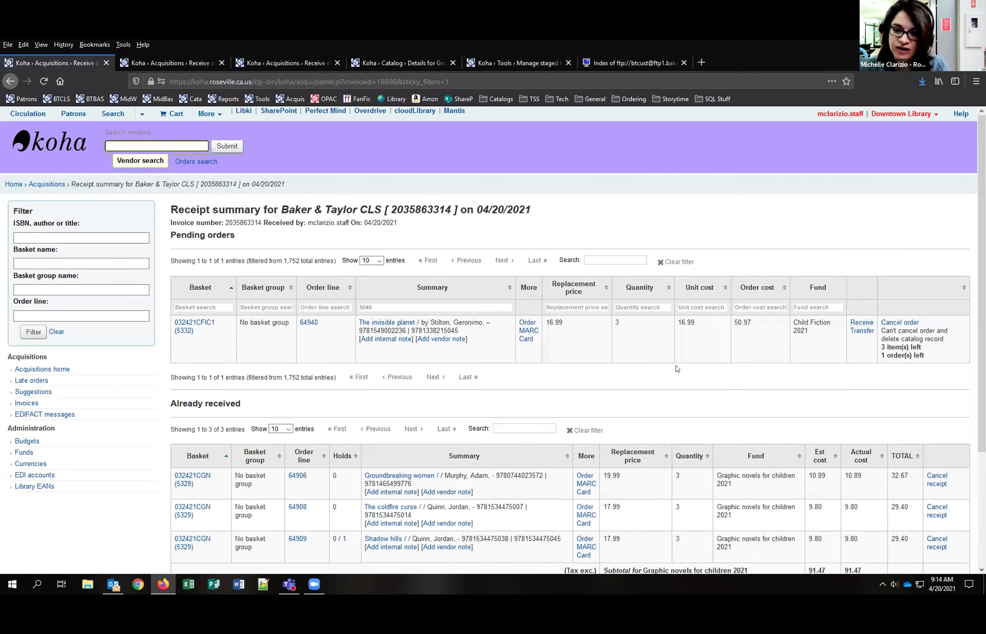
scroll(527, 227, "down", 3)
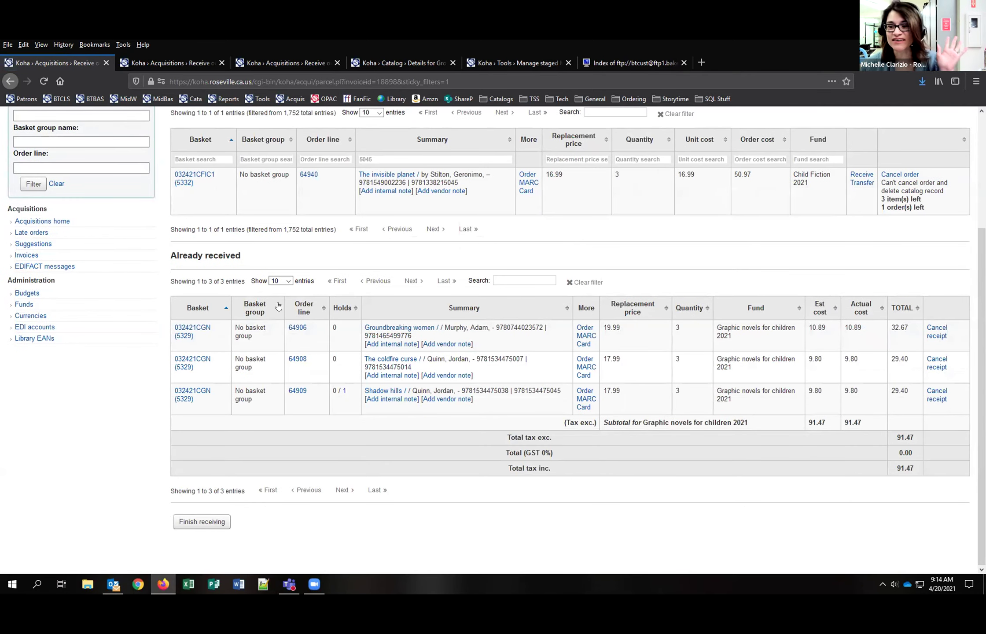
left_click_drag(896, 437, 921, 438)
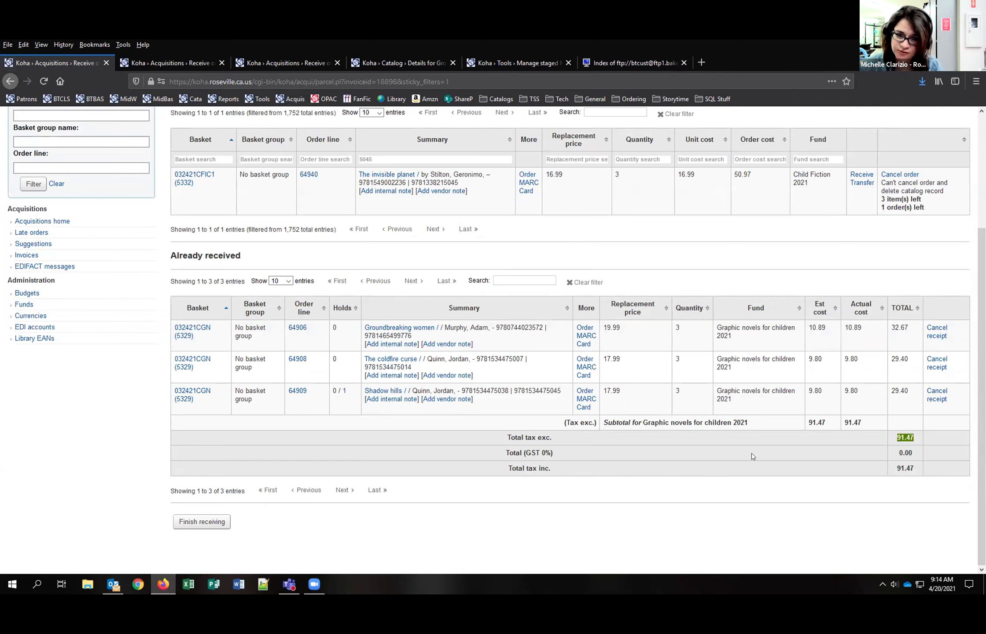
left_click(203, 522)
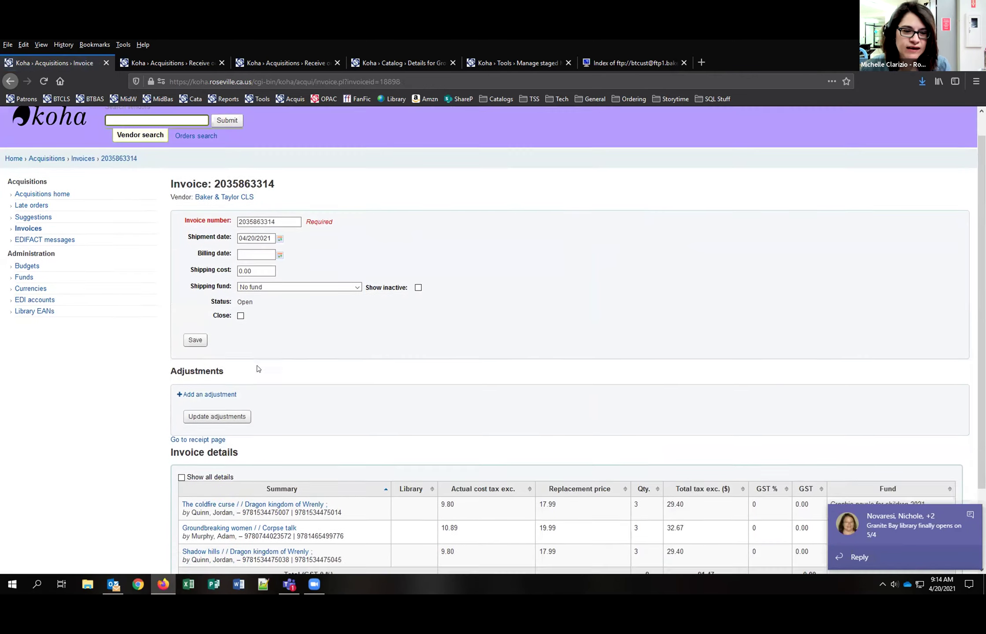
scroll(231, 369, "down", 4)
left_click(222, 315)
left_click(278, 336)
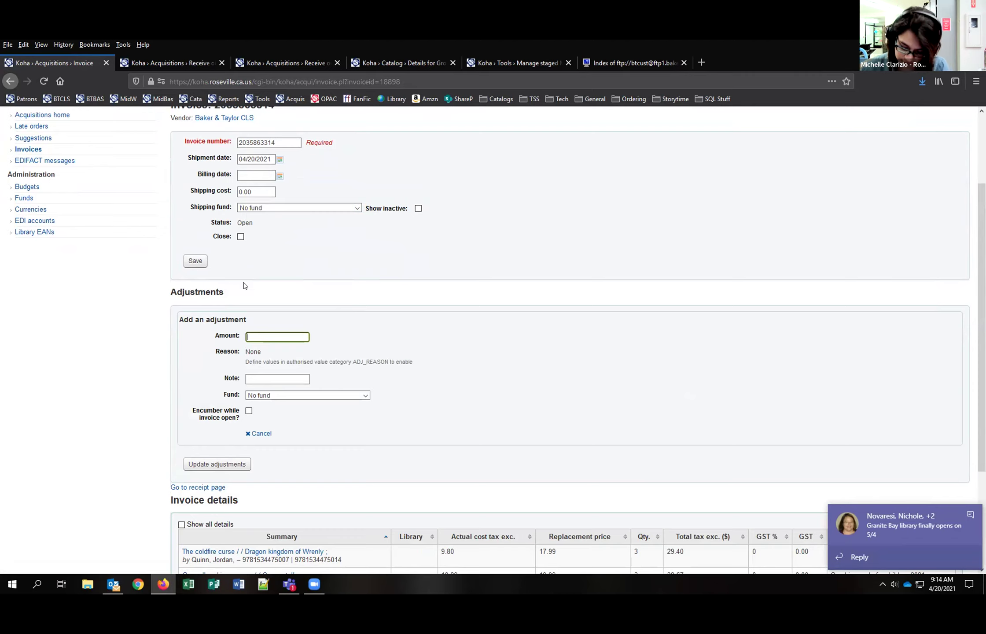
Add an encumbered 39.06 adjustment charged to the B&T Processing Fees 2021 fund
type("39.06")
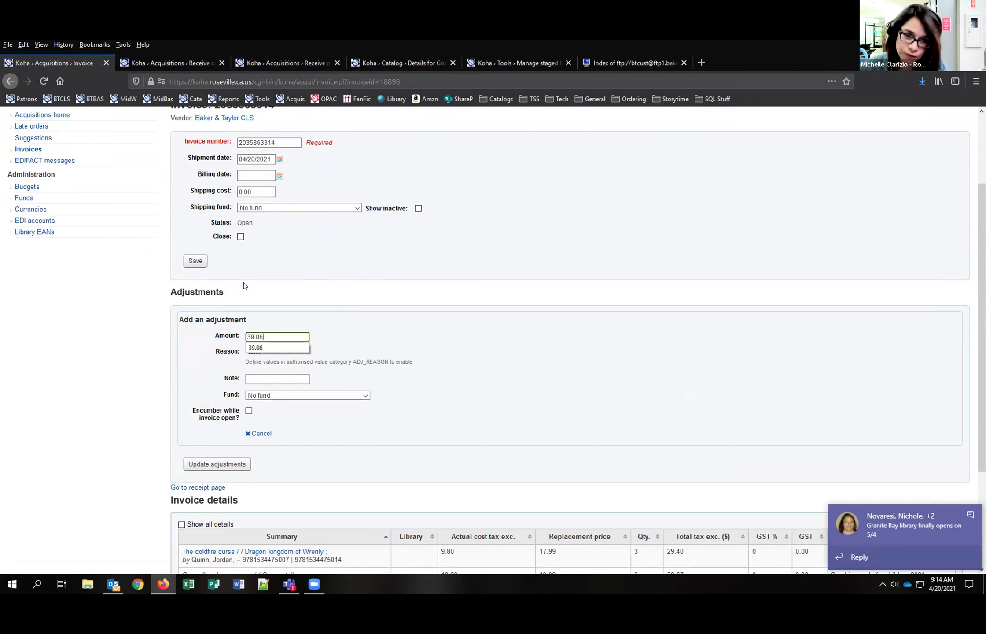
left_click(266, 395)
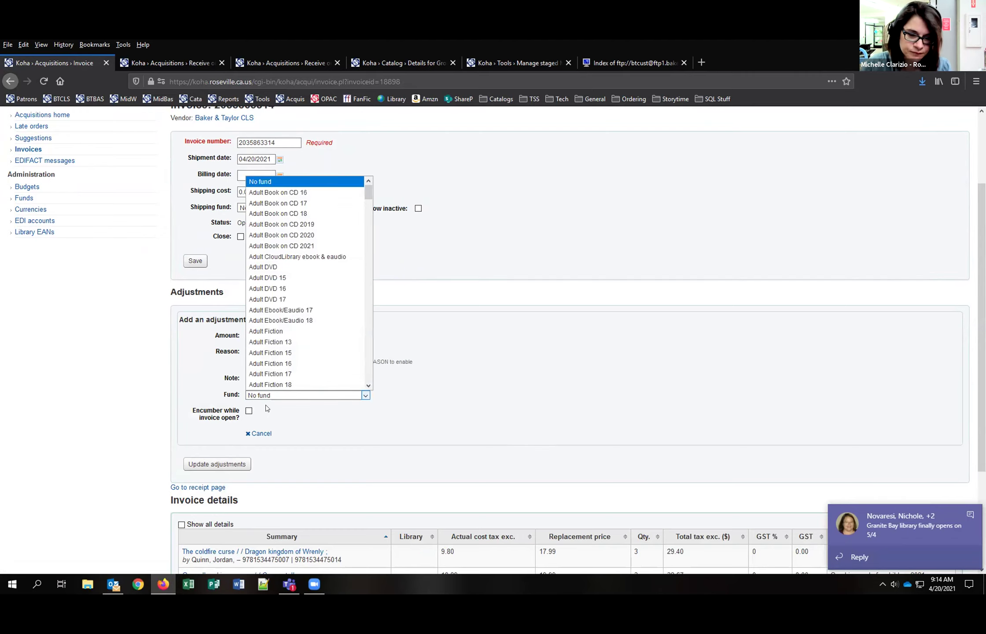
key("Down")
key("Down")
key("Down")
key("Down")
key("Down")
key("Down")
key("Down")
key("Down")
key("Down")
key("Down")
key("Down")
key("Down")
key("Down")
left_click(277, 398)
key("b")
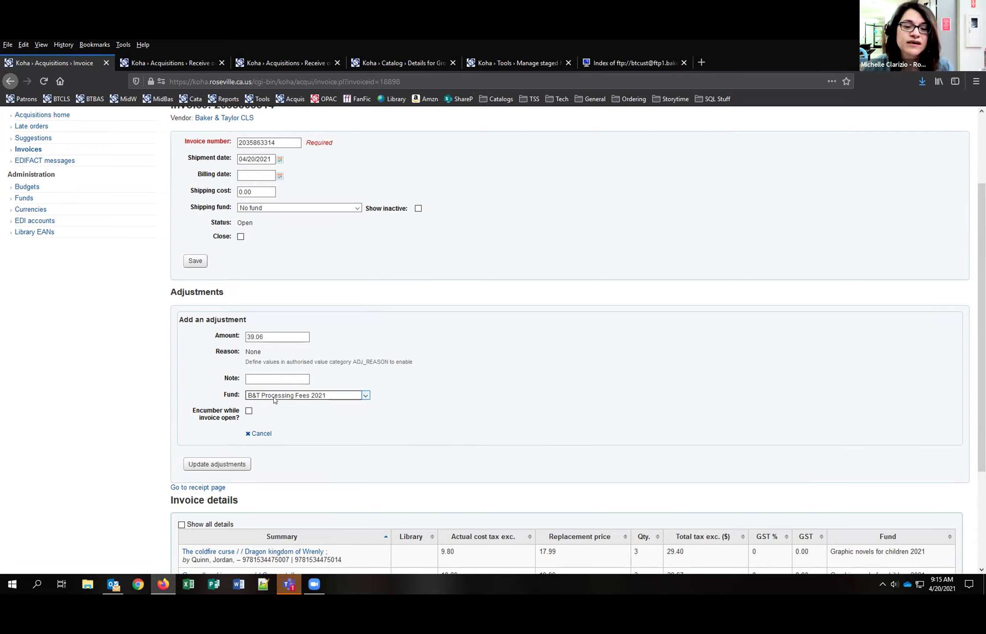
left_click(248, 411)
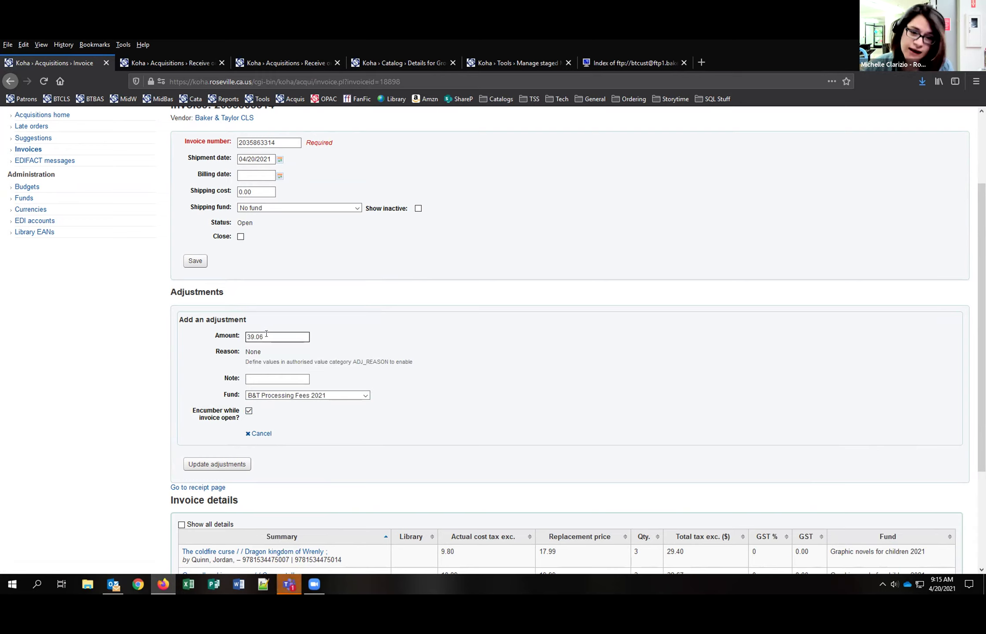
left_click(201, 464)
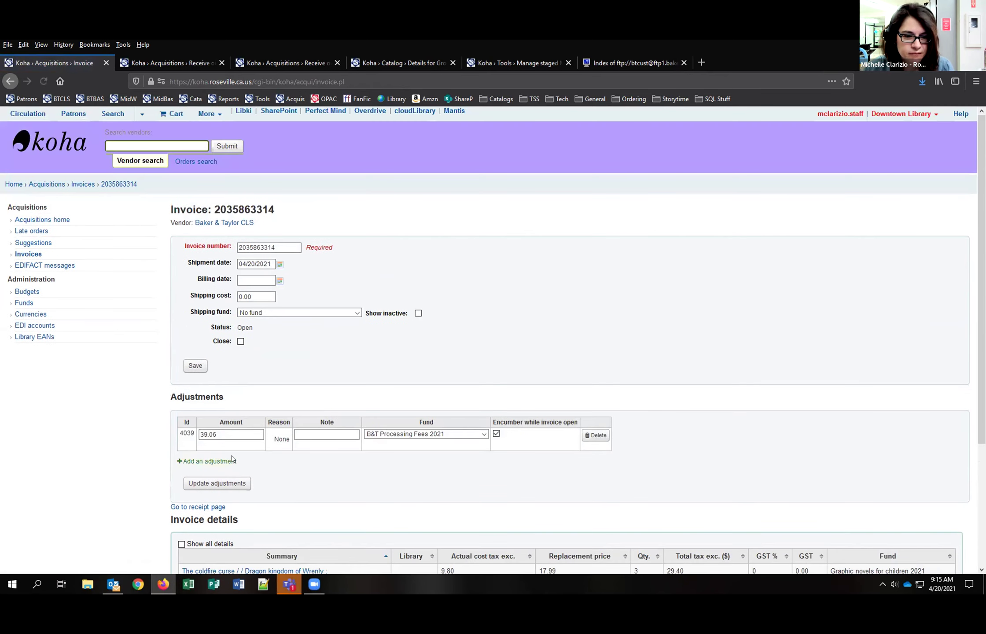
Add a second encumbered adjustment of 10.11 charged to the B&T Taxes 2021 fund
left_click(229, 462)
left_click(269, 479)
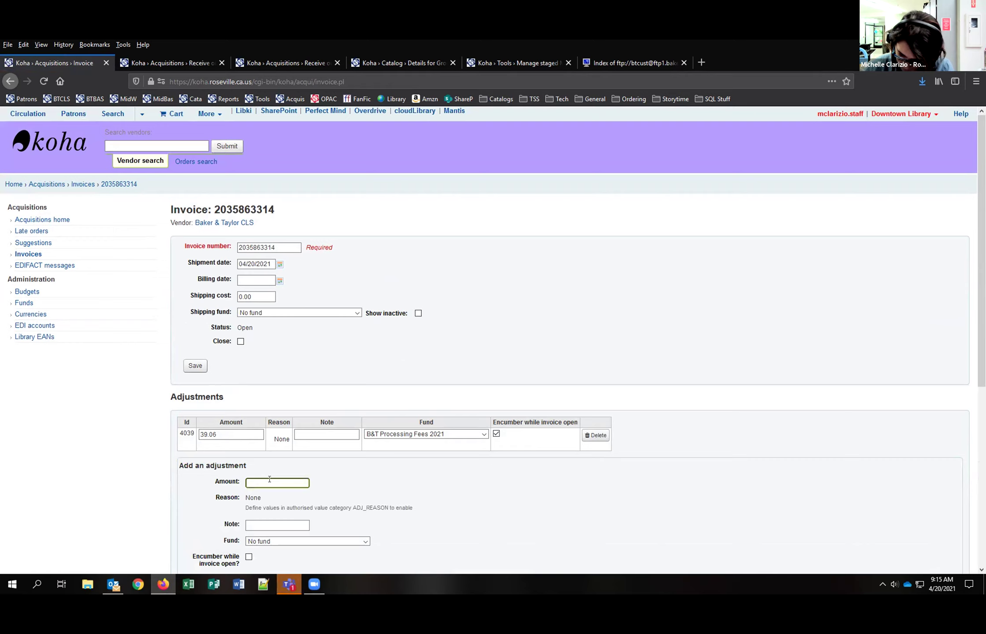
type("10.11")
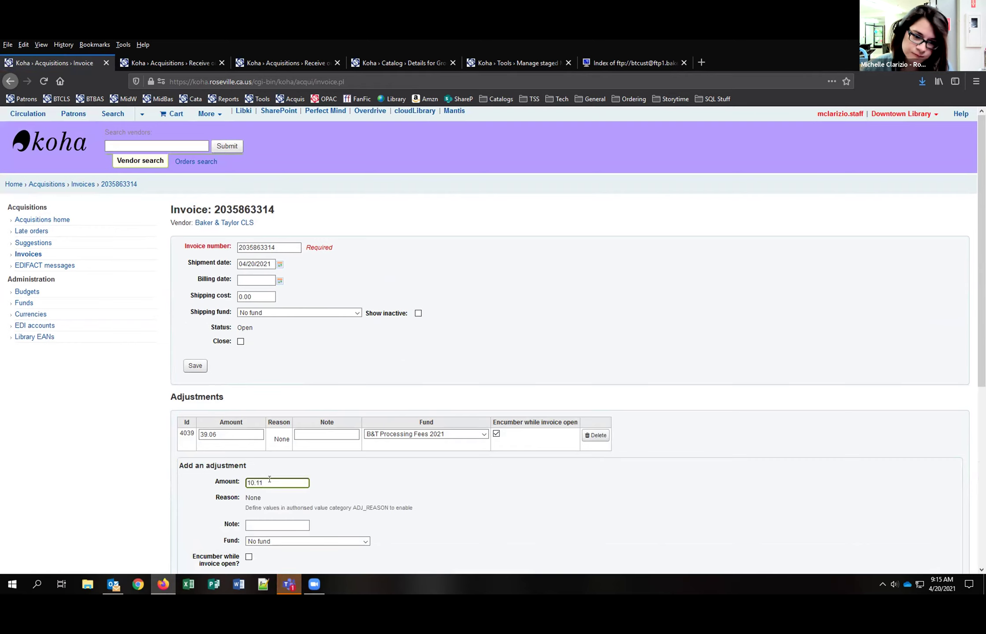
left_click(260, 540)
key("b")
key("Down")
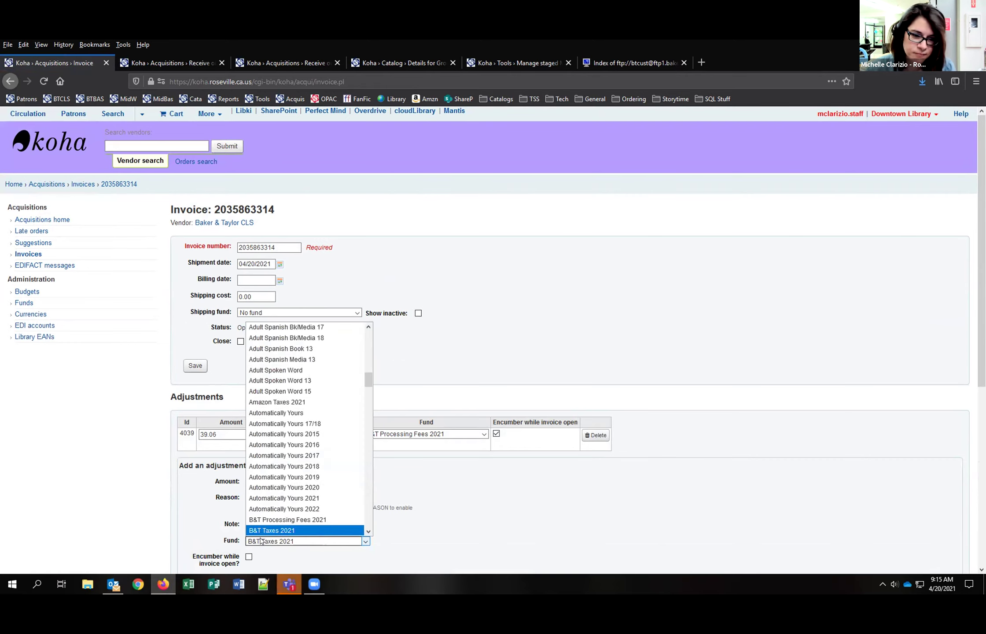
key("Return")
scroll(182, 480, "down", 2)
left_click(249, 504)
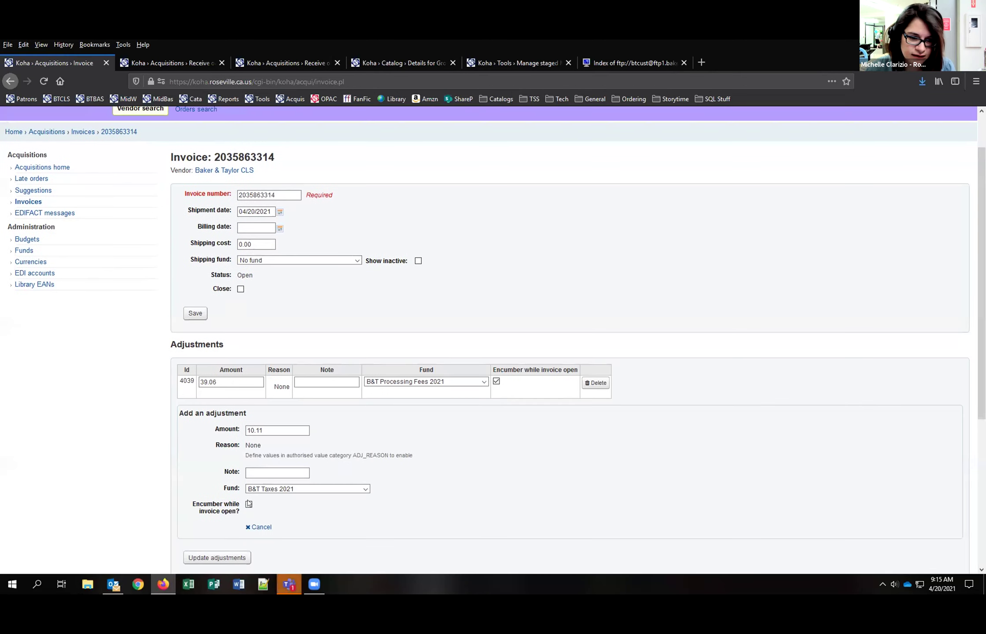
scroll(322, 439, "down", 5)
key("Return")
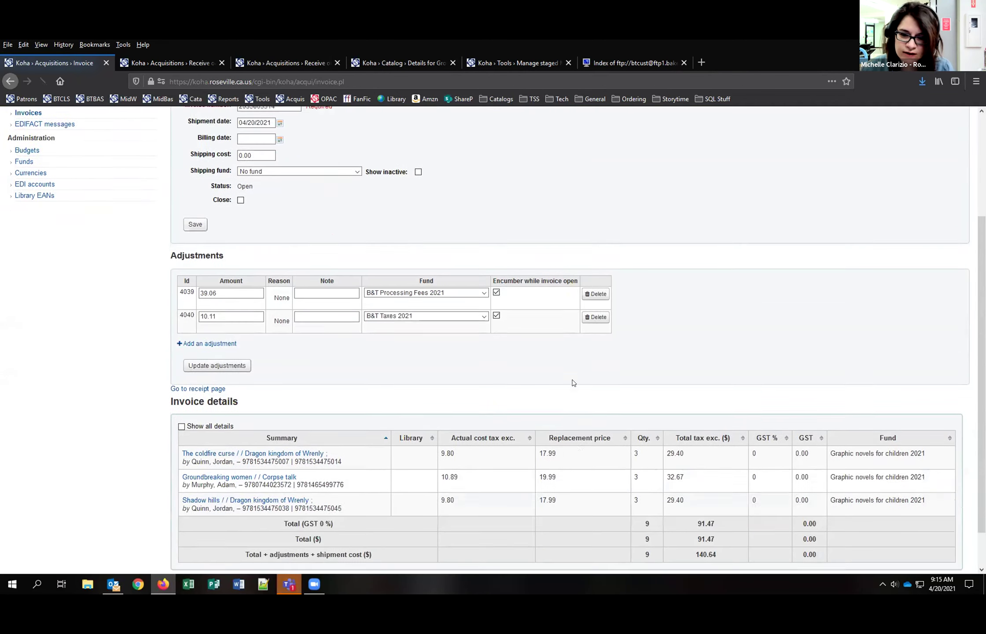
Confirm the 140.64 grand total and tick the invoice's Close checkbox
scroll(576, 402, "down", 1)
left_click_drag(734, 510, 744, 511)
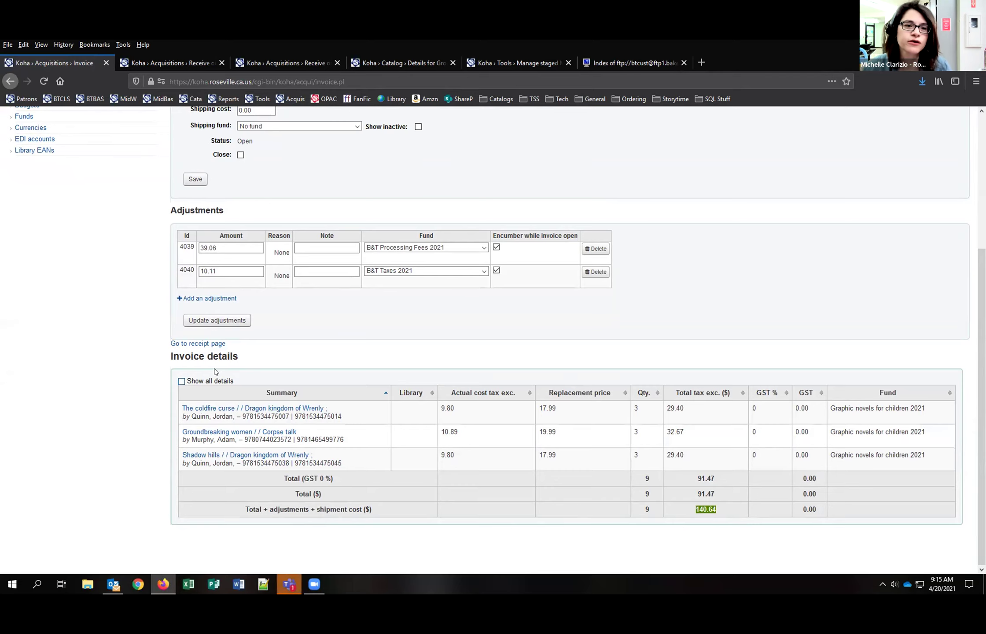
scroll(229, 359, "up", 5)
left_click(241, 342)
left_click(195, 365)
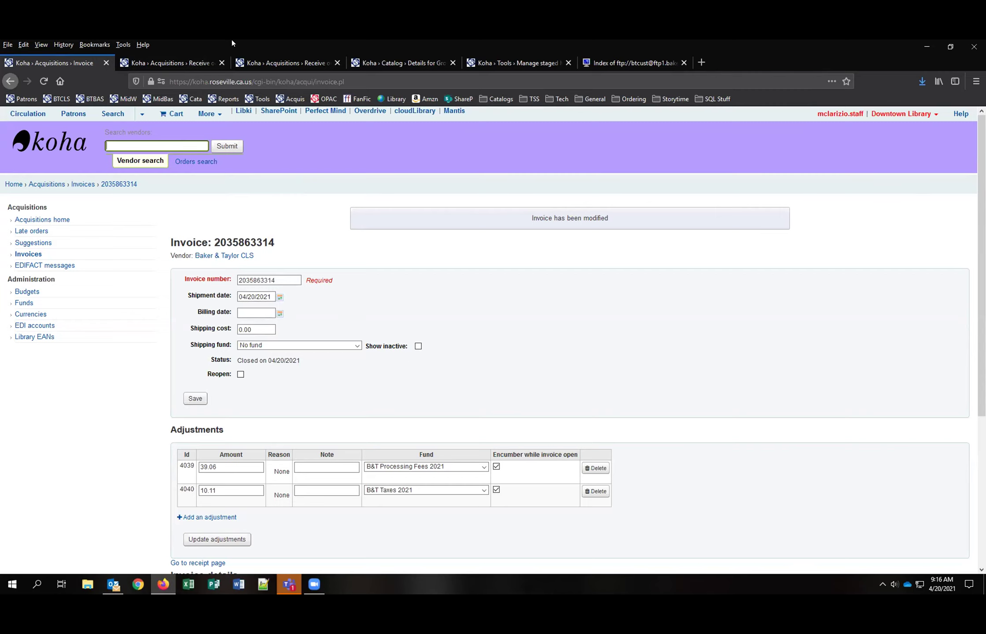
double_click(202, 44)
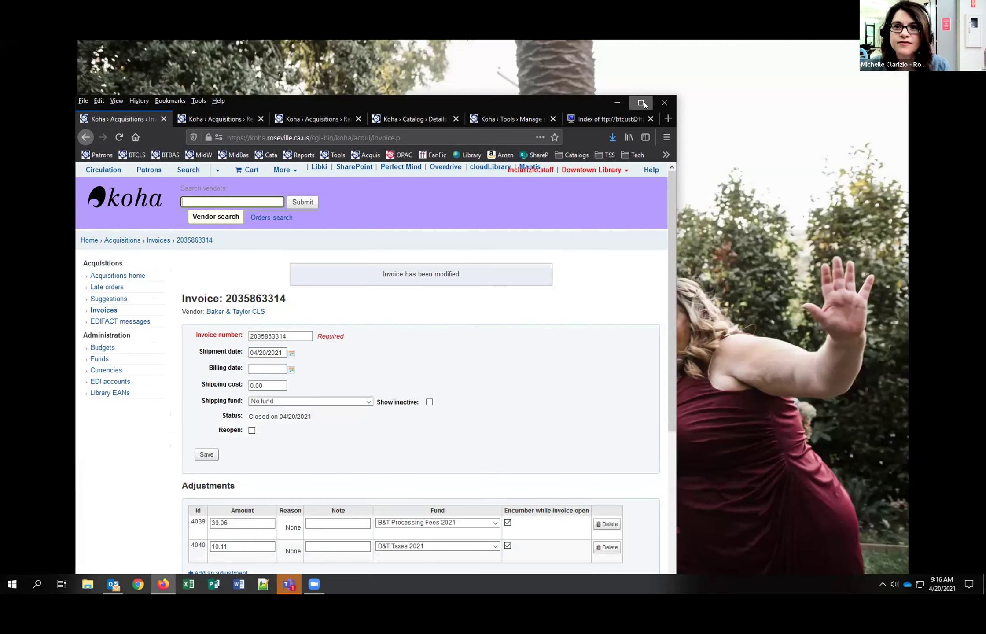
double_click(609, 93)
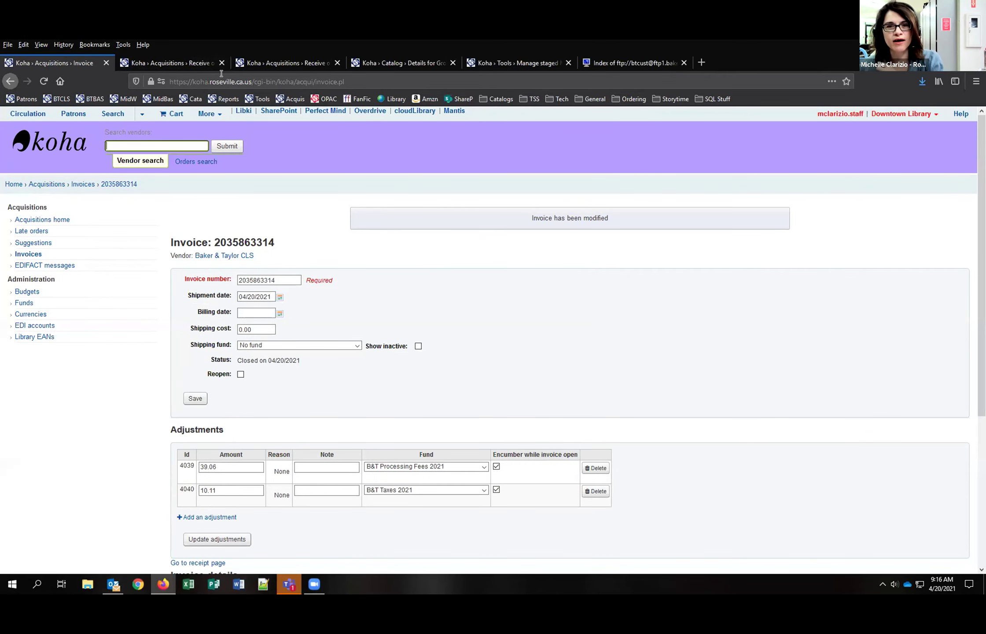
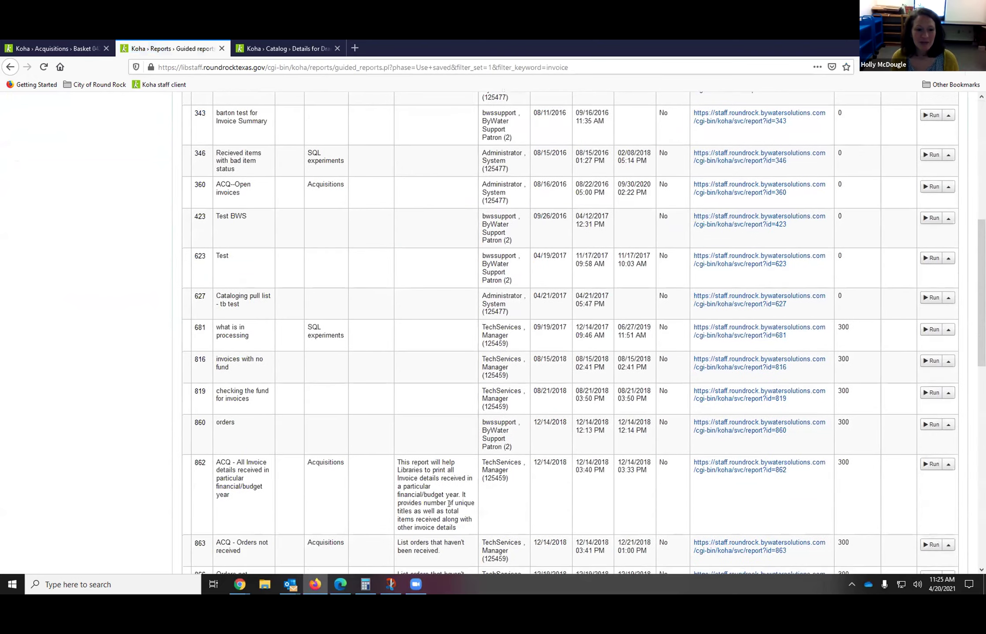
Run report 914 for invoice date 04/14/2021 and vendor Ingram, listing nine invoices
scroll(331, 465, "down", 4)
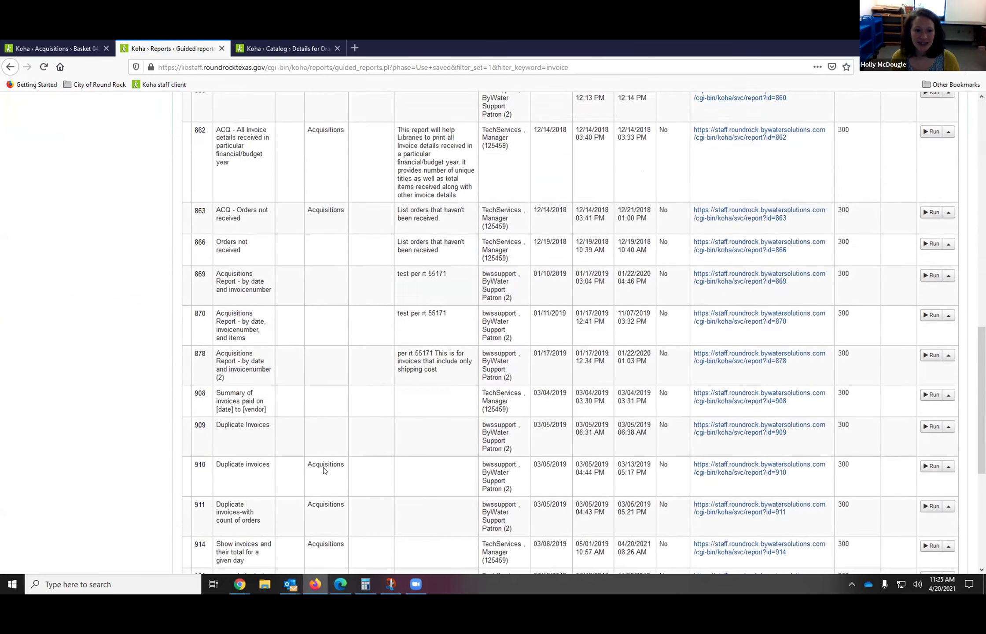
scroll(323, 470, "down", 1)
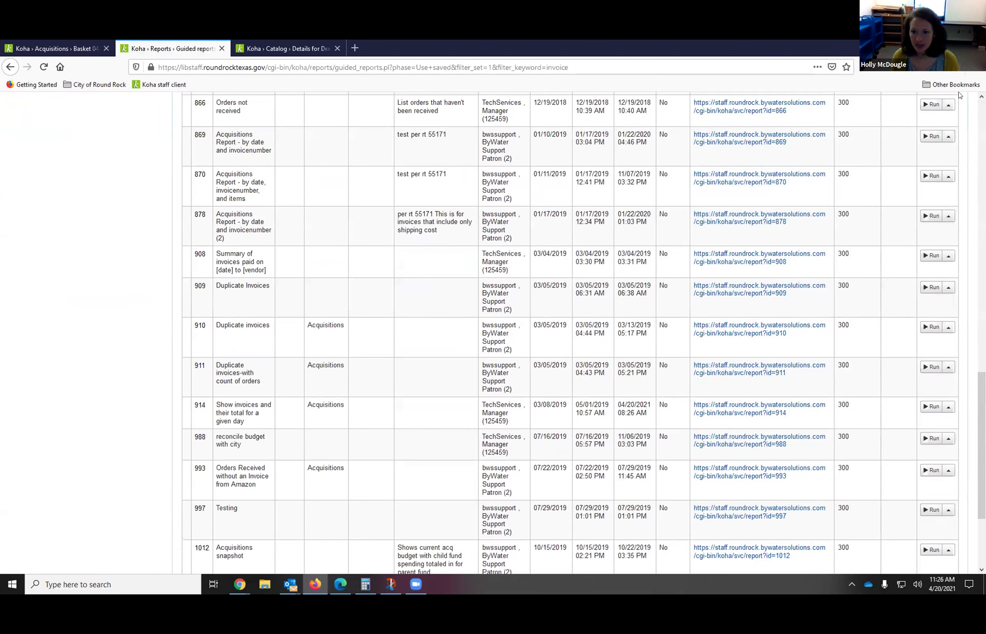
left_click(929, 407)
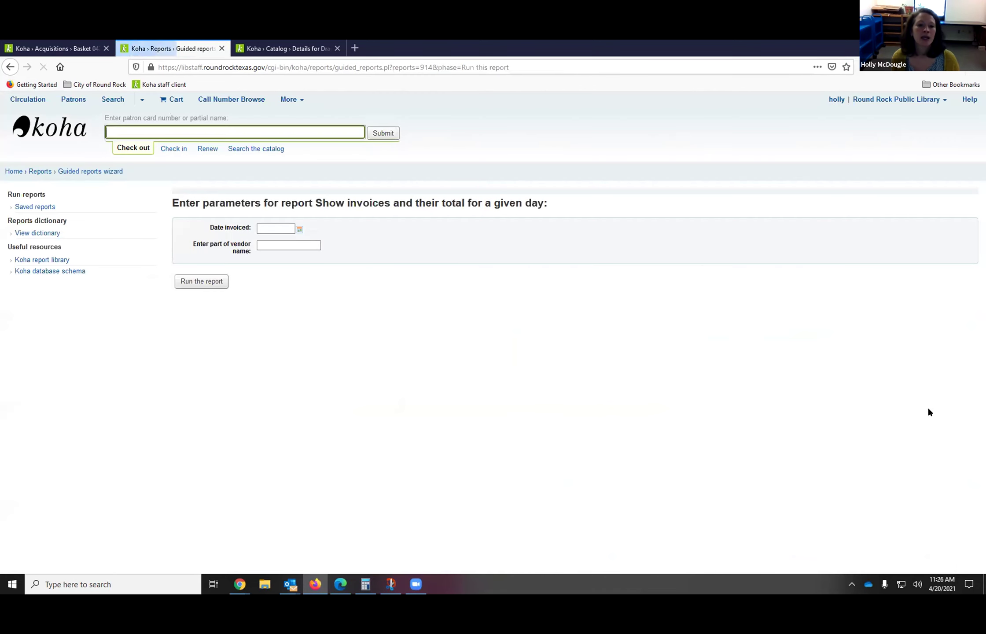
left_click(288, 228)
left_click(315, 298)
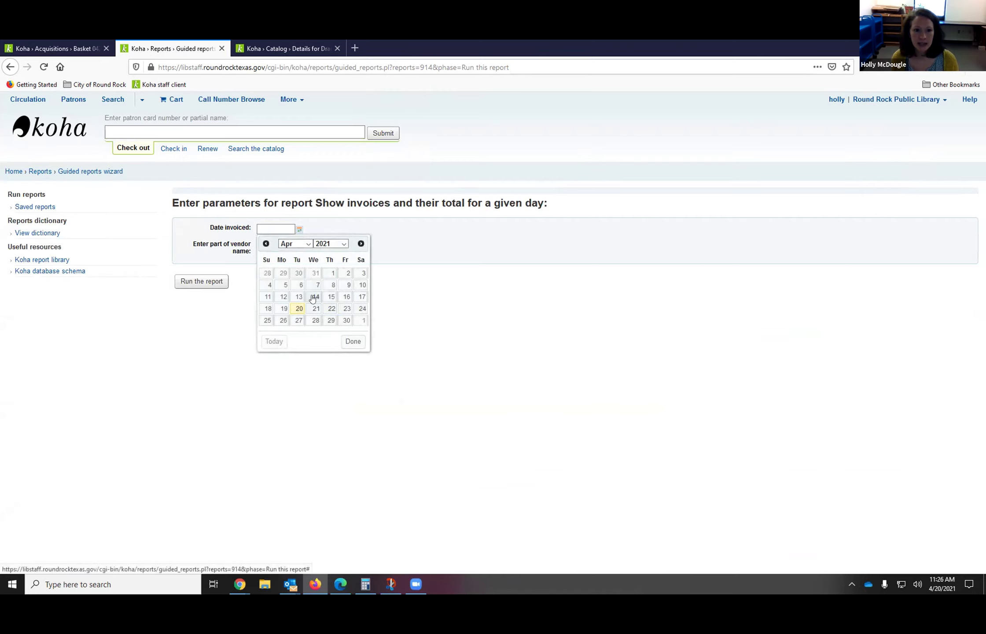
left_click(279, 244)
type("Ingram")
key("Down")
key("Return")
key("Return")
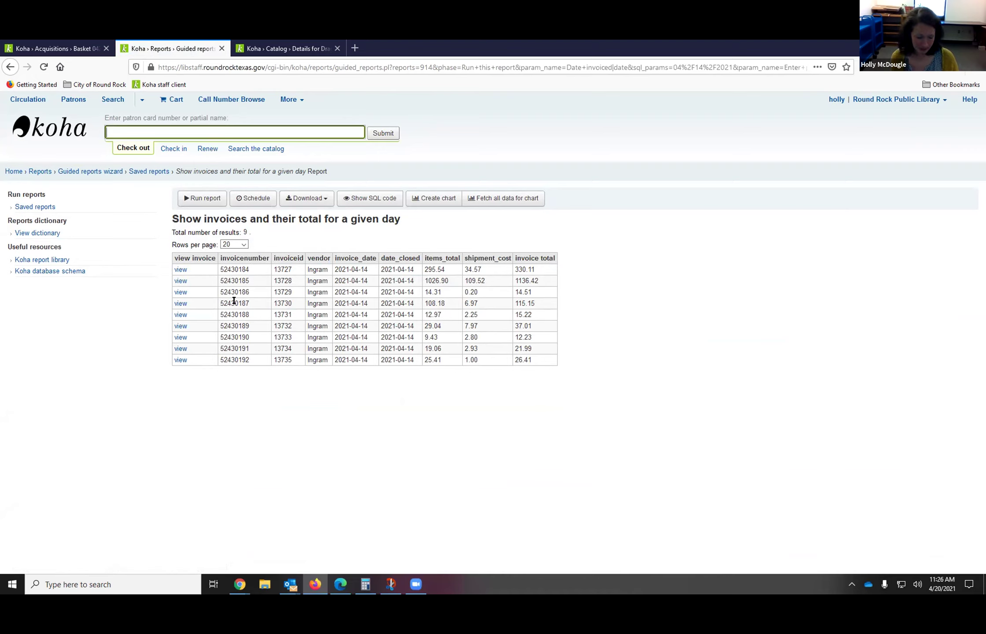
Open invoice 52430185 and scroll down through its line items to the totals
left_click(180, 281)
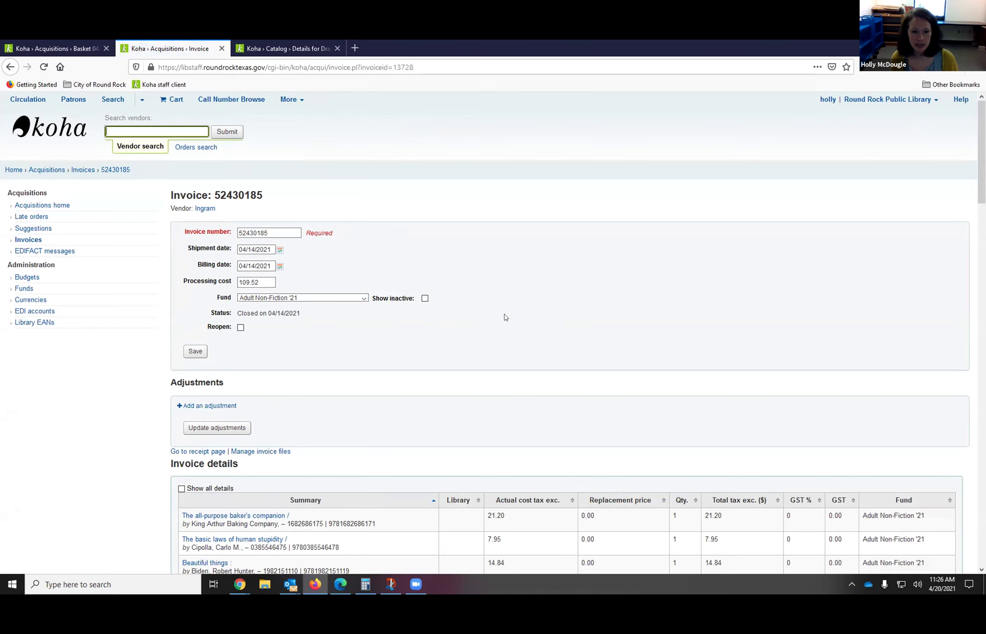
scroll(504, 315, "down", 2)
scroll(455, 322, "down", 2)
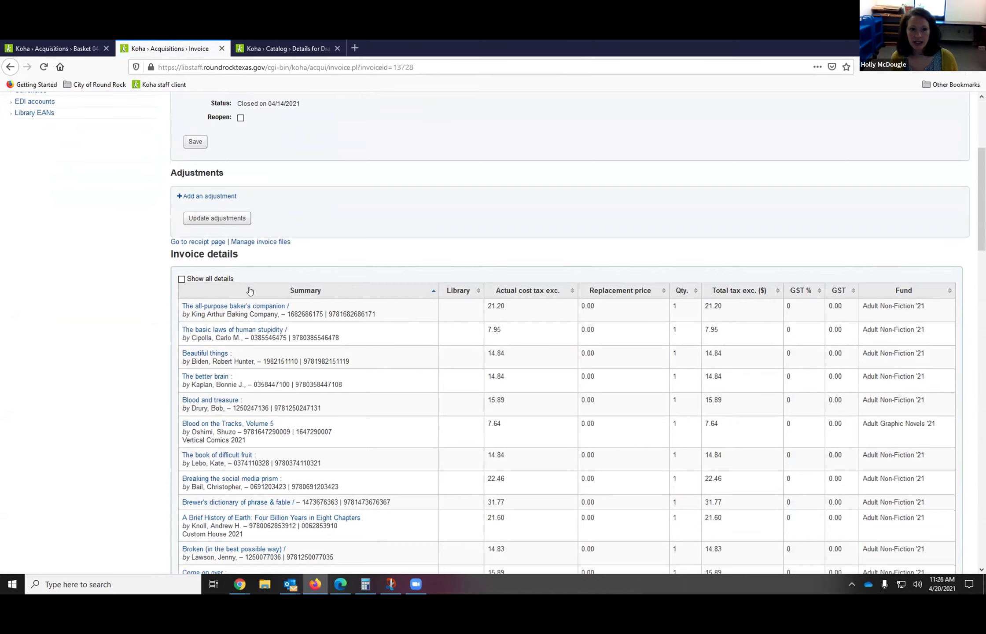
scroll(251, 293, "down", 3)
scroll(250, 311, "down", 7)
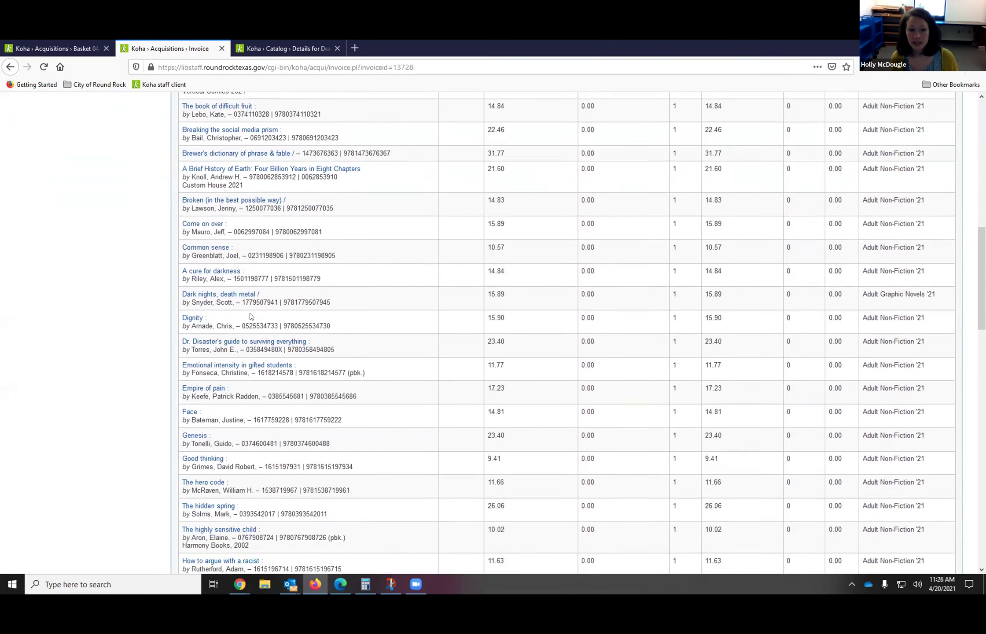
scroll(250, 311, "down", 11)
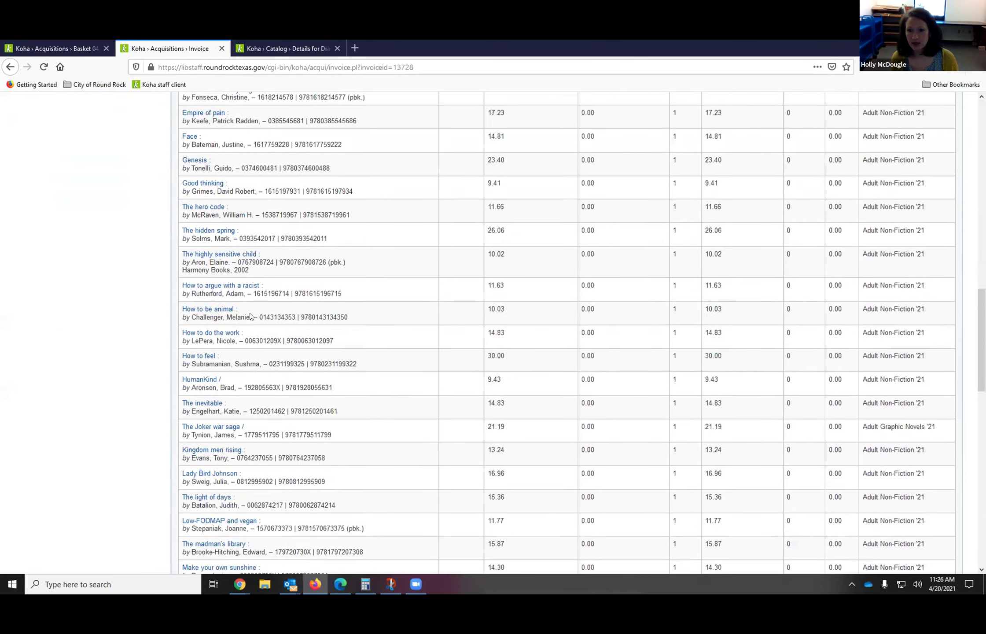
scroll(250, 316, "down", 6)
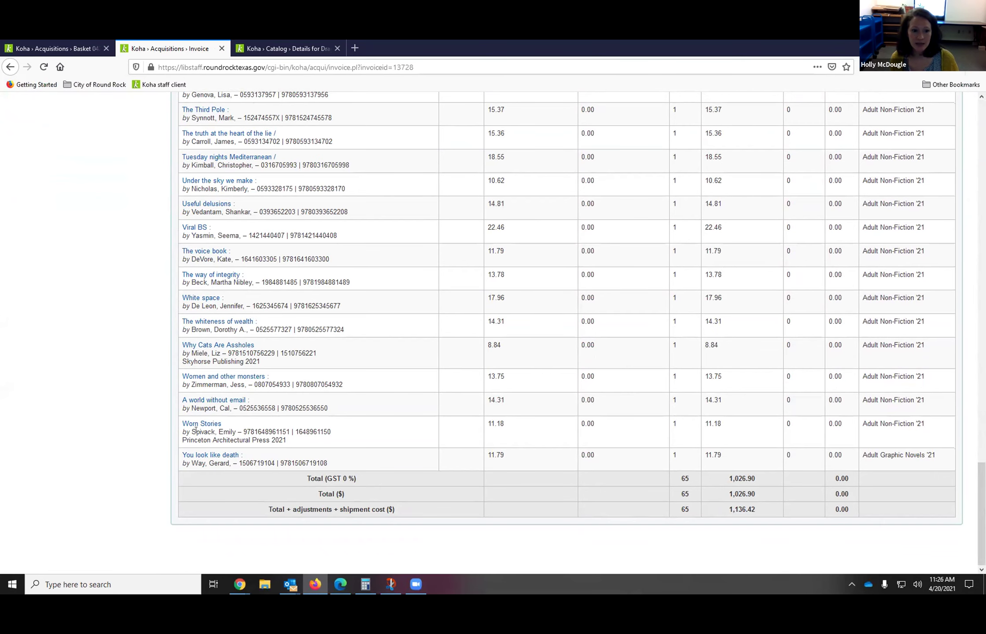
Open the catalog record for 'The music advantage' from the invoice's line items
scroll(277, 415, "up", 5)
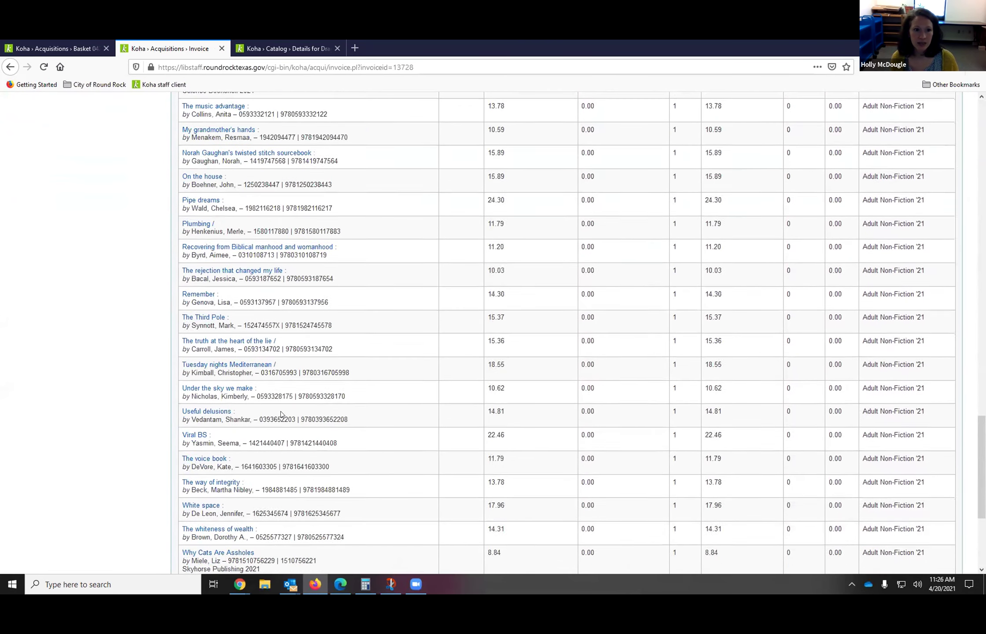
scroll(282, 414, "up", 3)
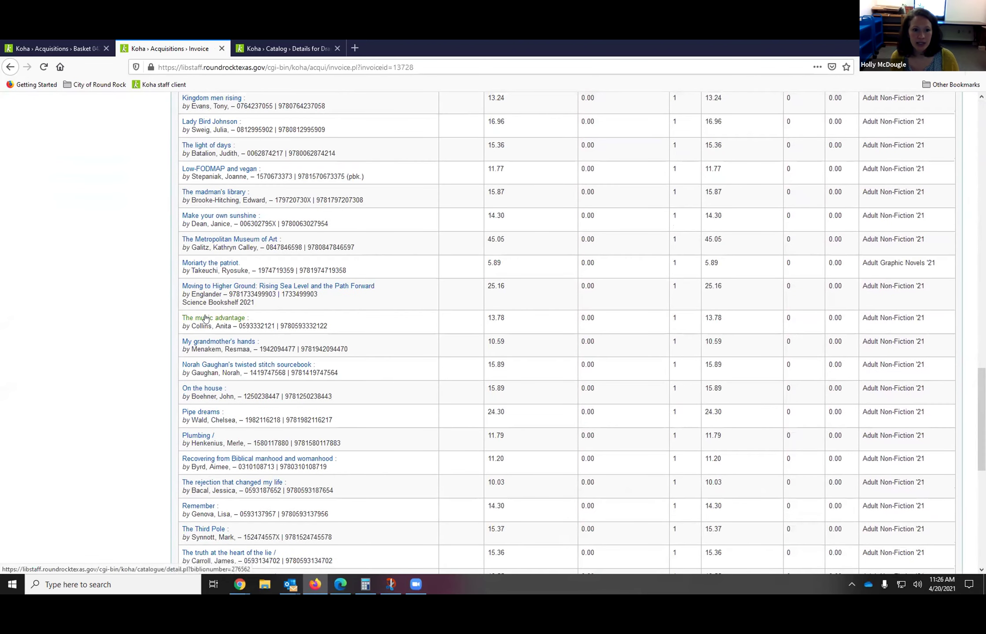
left_click(205, 318)
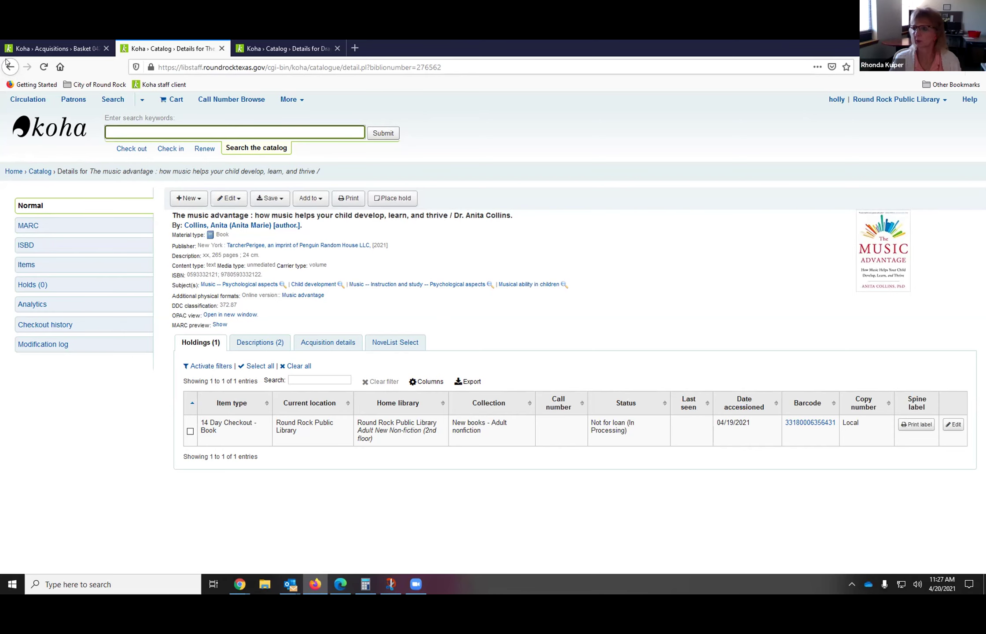
Go back from 'The music advantage' record to the invoice's line item list
left_click(9, 66)
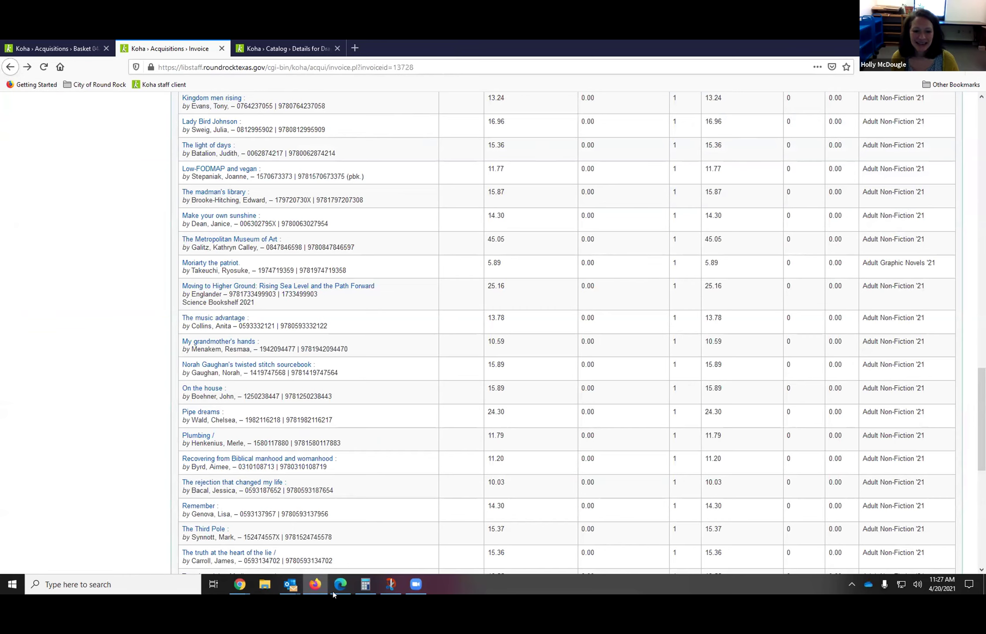
Go back through the report results and parameters to saved reports filtered by 'invoice'
mouse_move(416, 584)
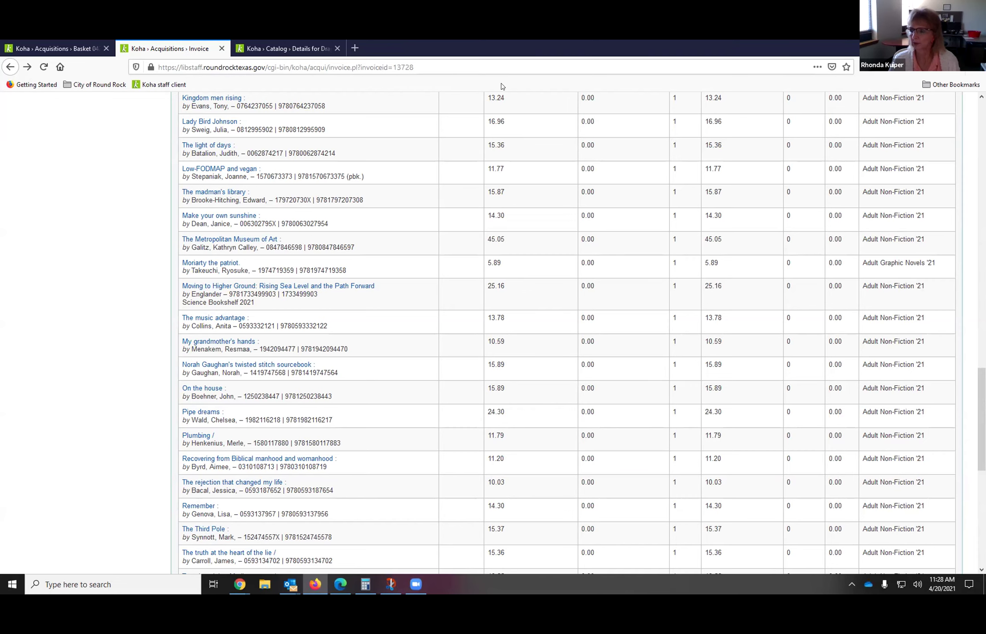
left_click(10, 66)
left_click(11, 66)
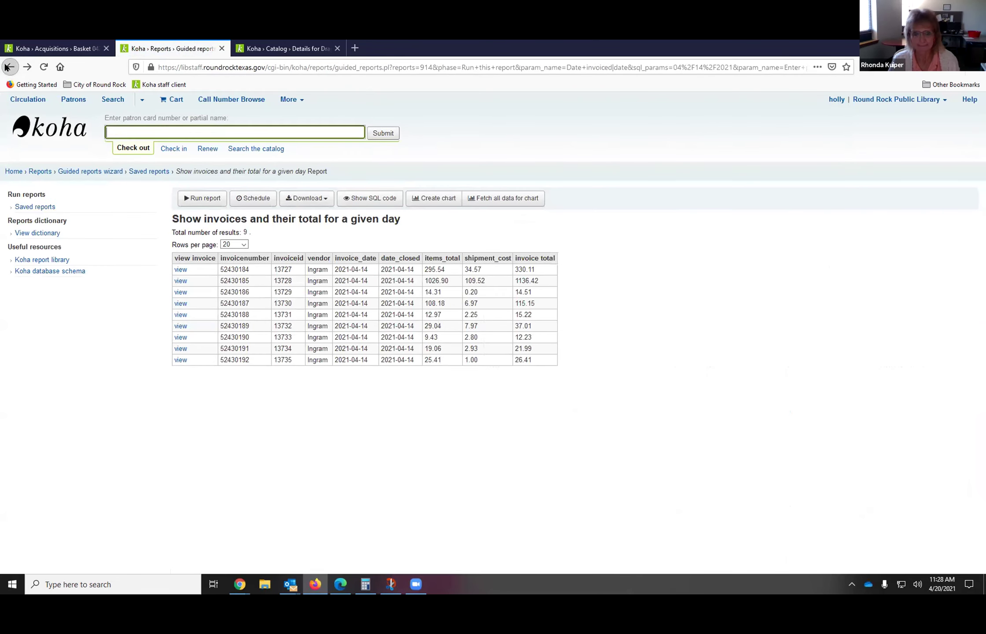
left_click(10, 67)
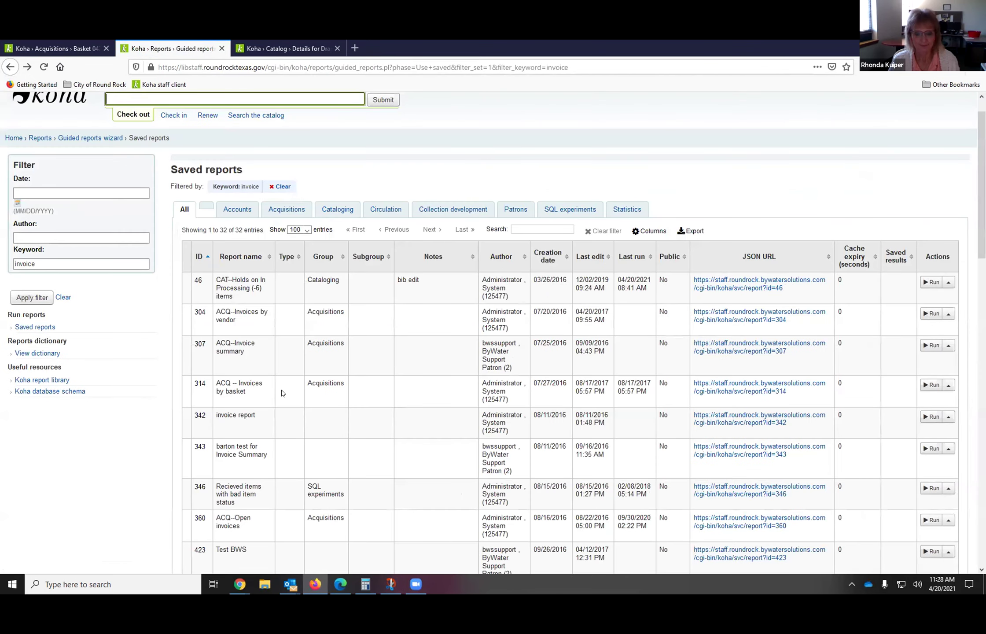
scroll(282, 390, "down", 3)
Select the full row of report 914 in the saved reports list and copy it
scroll(281, 390, "down", 20)
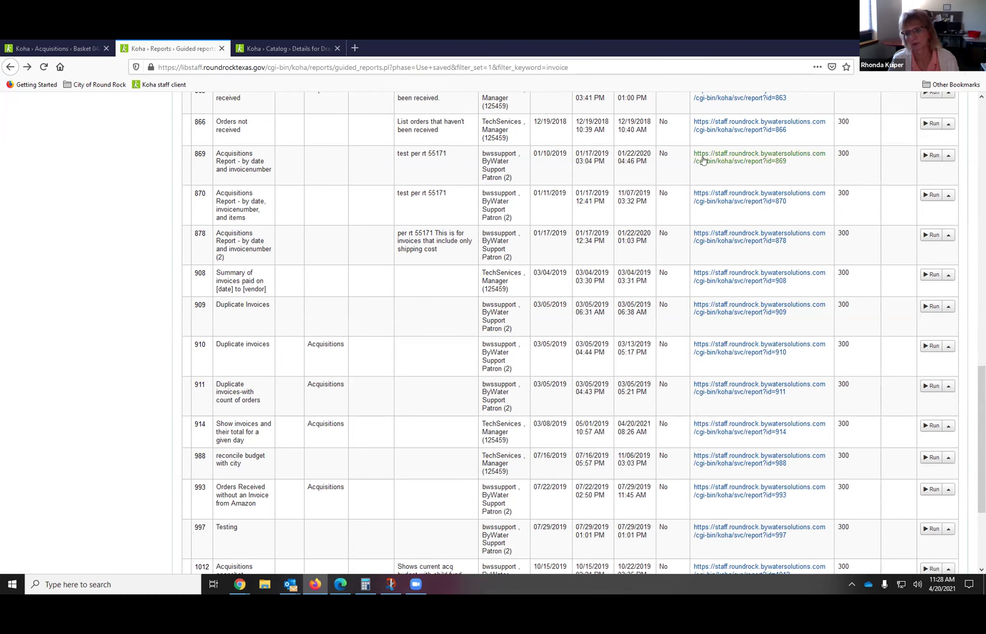
left_click_drag(184, 430, 951, 433)
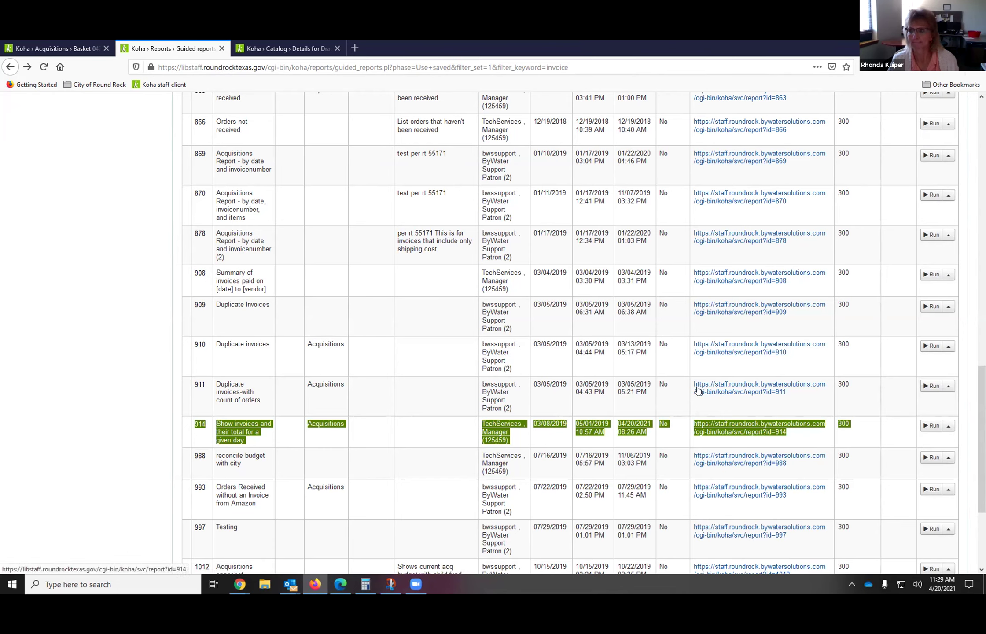
right_click(381, 439)
left_click(384, 444)
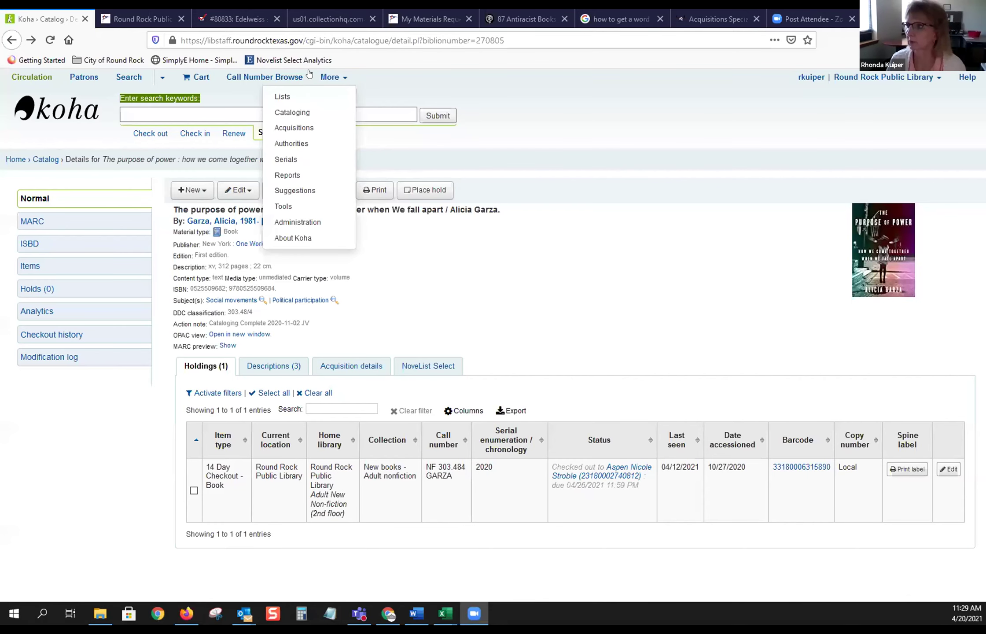
Go to the Reports module from the More menu
left_click(325, 75)
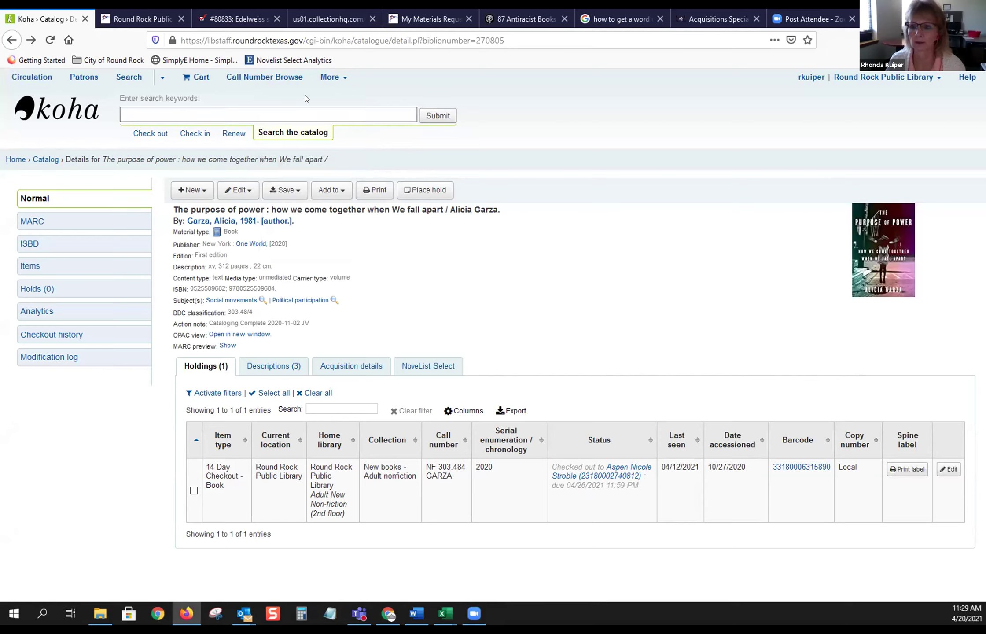
left_click(331, 78)
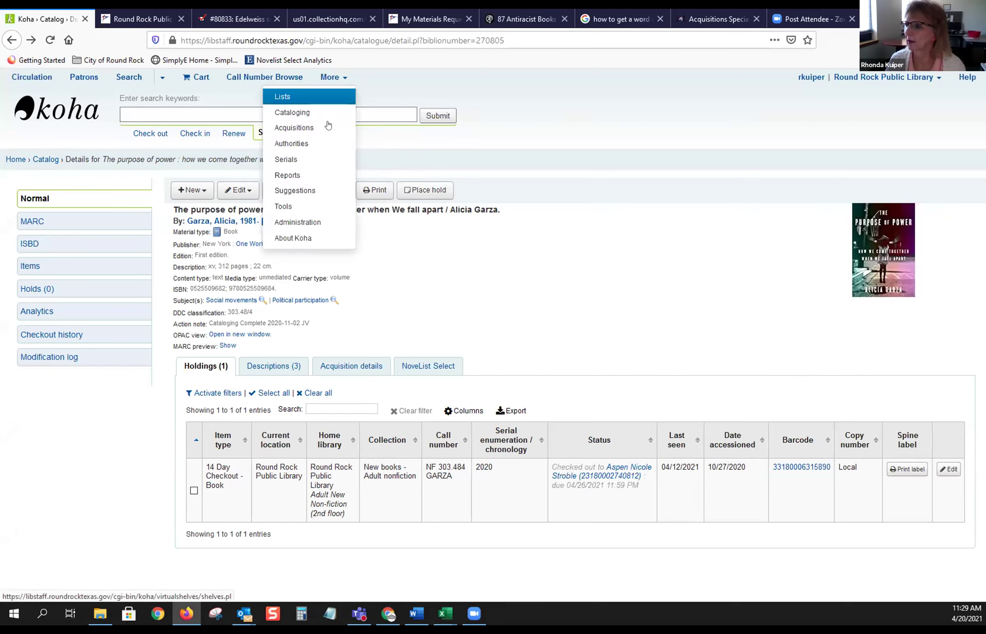
left_click(287, 175)
Log back in with the saved credentials and focus the saved-reports keyword search
left_click(418, 239)
left_click(435, 282)
left_click(543, 341)
left_click(193, 278)
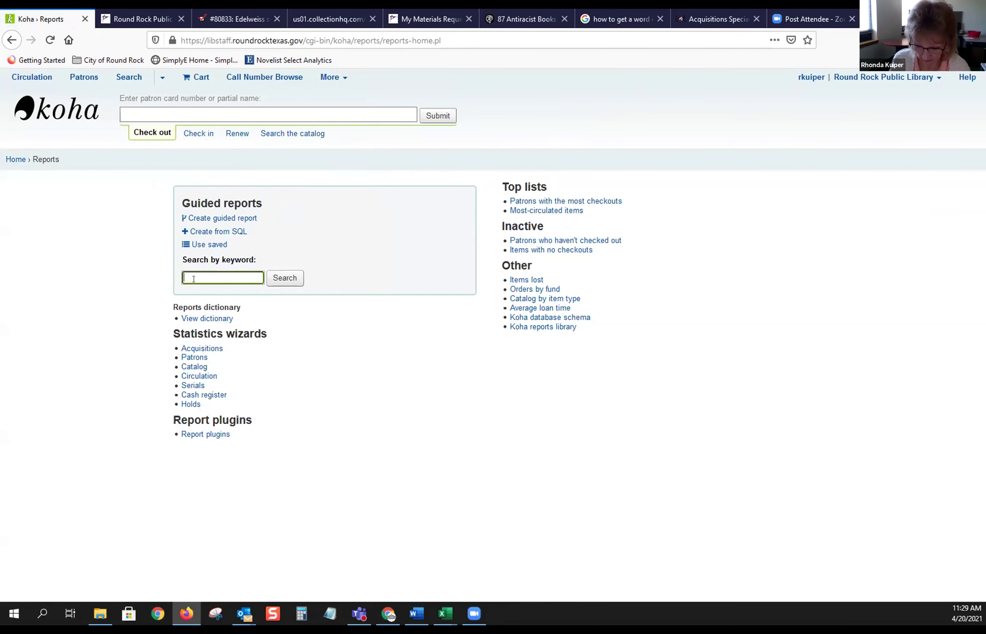
Search saved reports for 914, show its SQL, enlarge the code box and select the query
type("914")
key("Return")
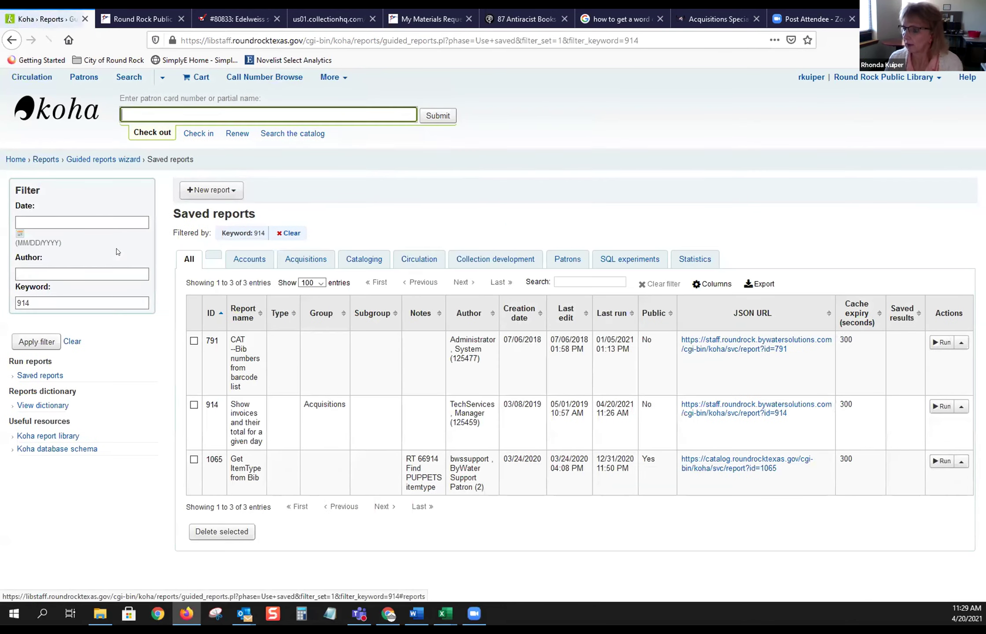
left_click(959, 408)
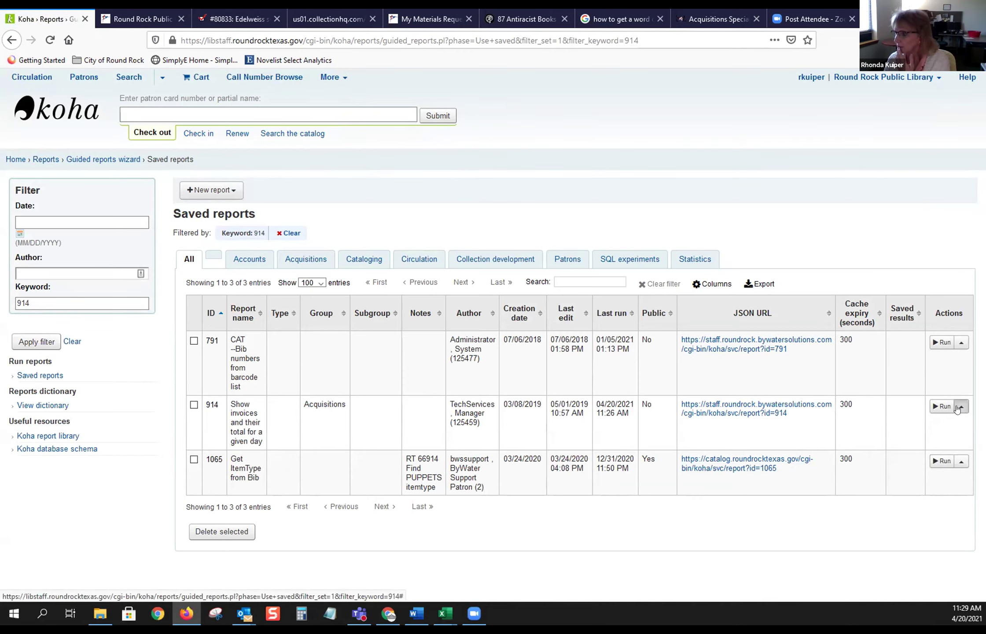
left_click(905, 333)
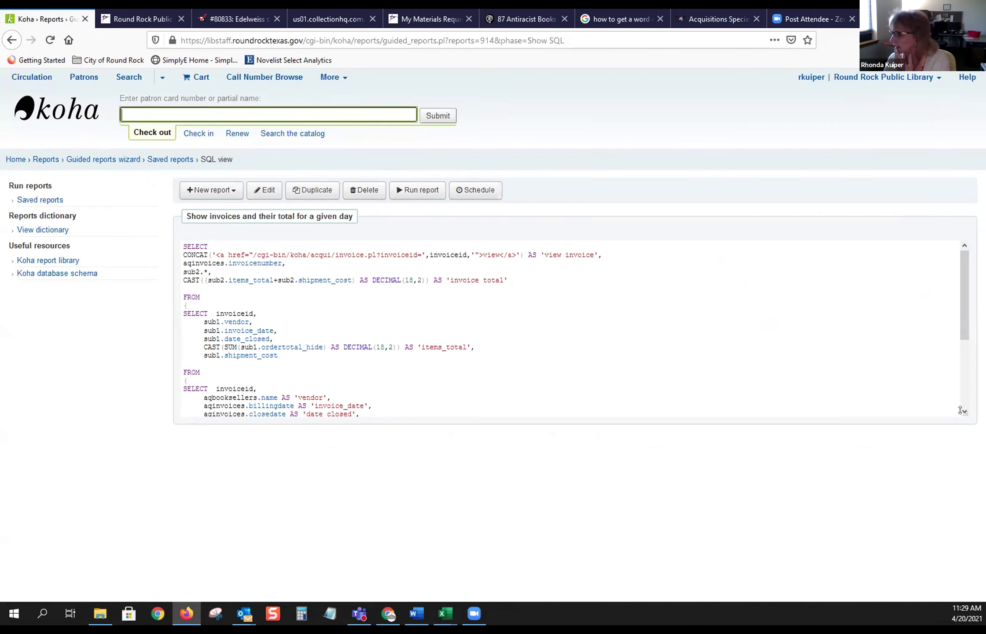
left_click_drag(965, 413, 962, 513)
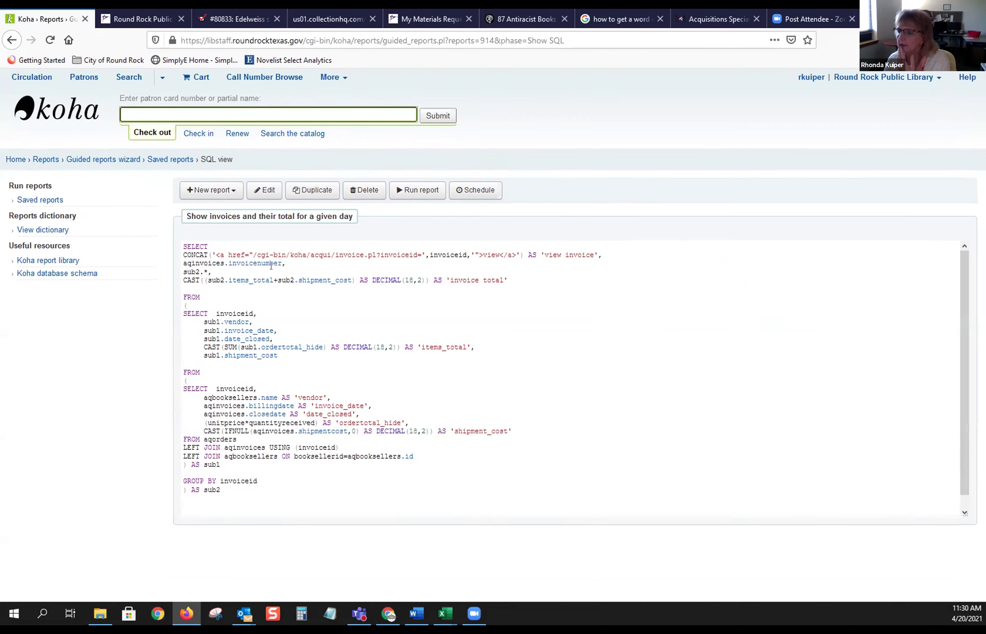
left_click_drag(177, 240, 279, 485)
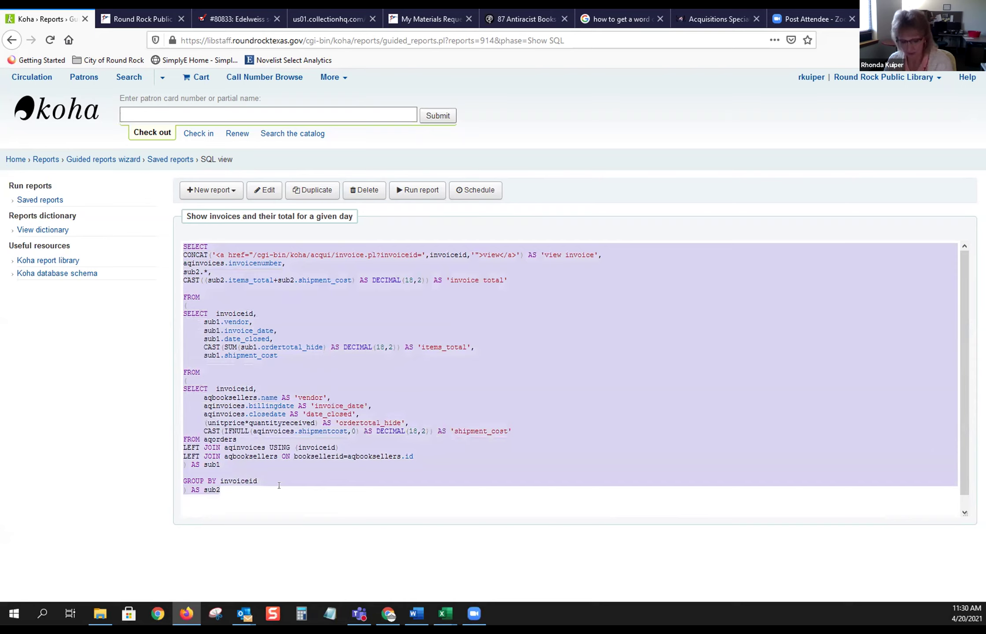
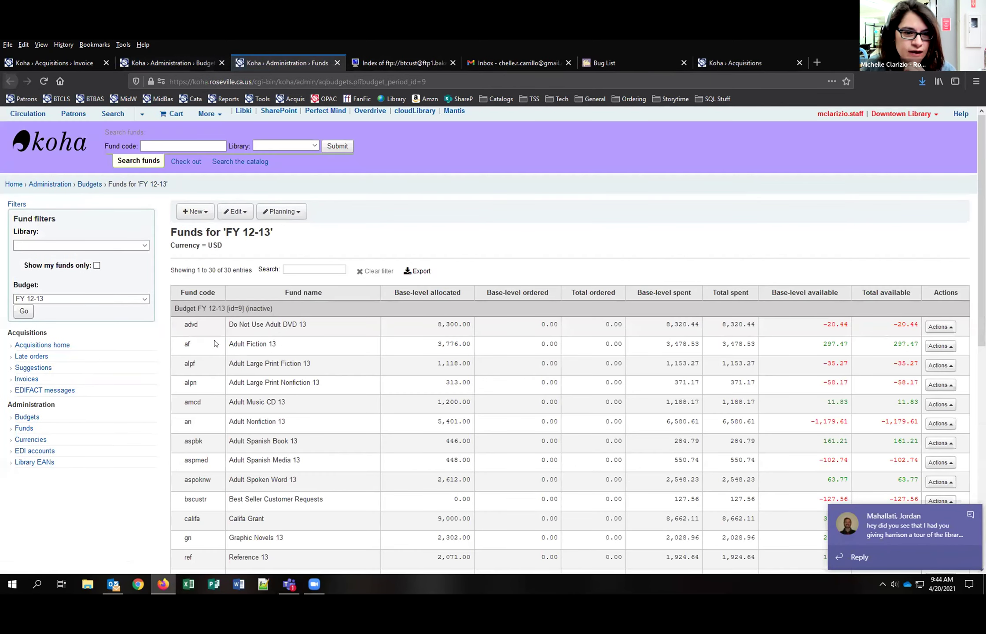
Open the FY 19 budget's funds in a new tab from the Budgets page
scroll(229, 370, "down", 3)
scroll(207, 264, "up", 1)
left_click(183, 64)
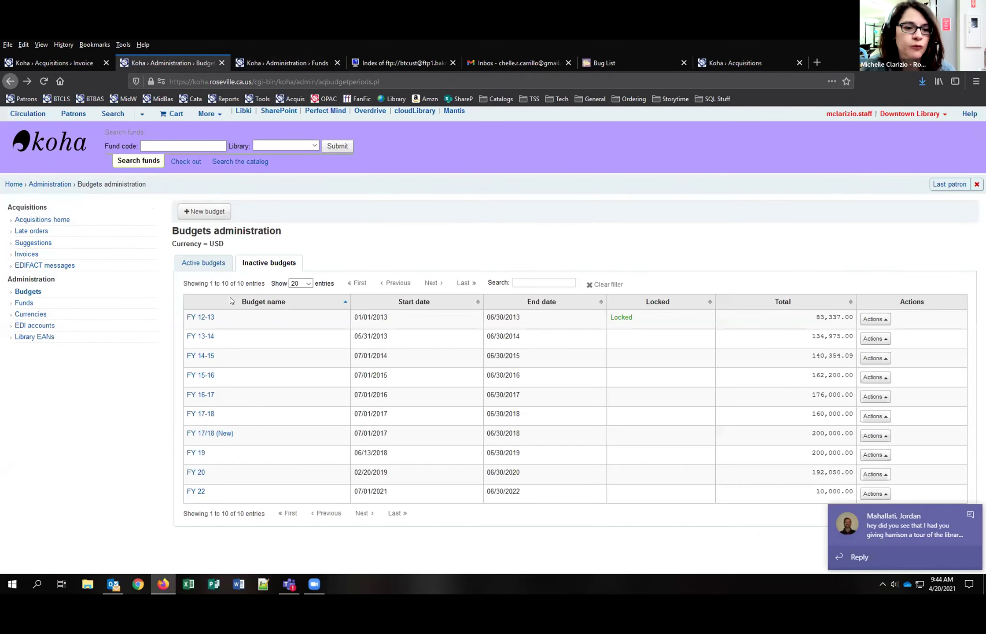
right_click(195, 453)
left_click(238, 458)
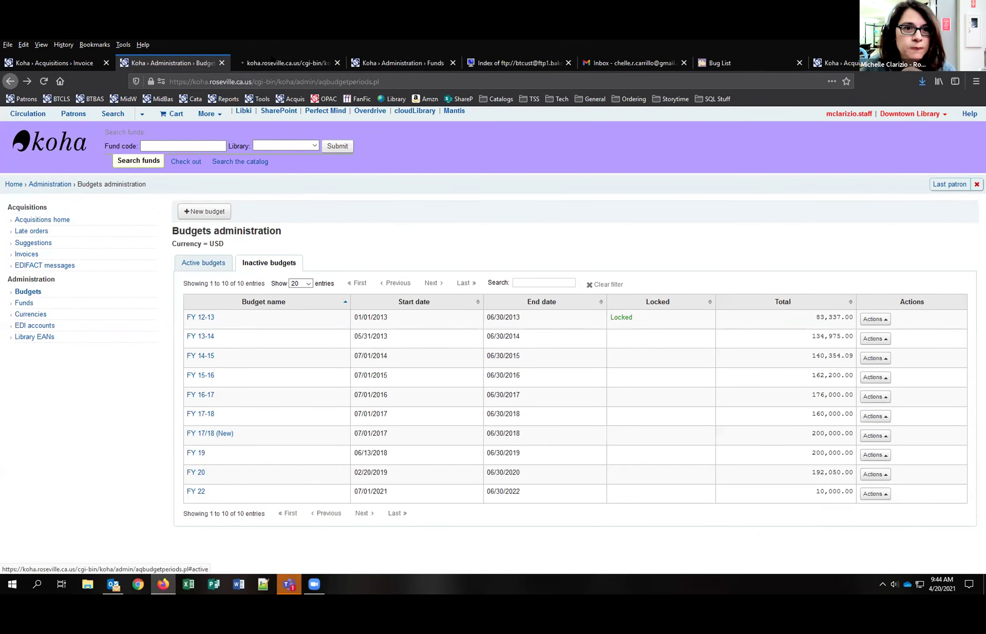
Review the FY 19 funds list in the new tab
left_click(270, 57)
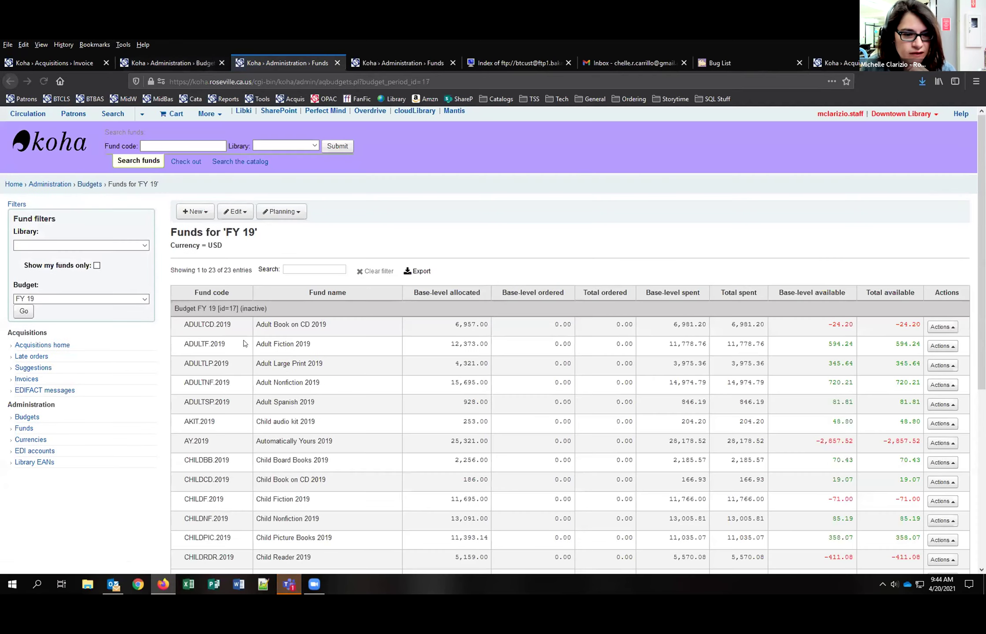
scroll(245, 344, "down", 3)
left_click_drag(195, 394, 232, 511)
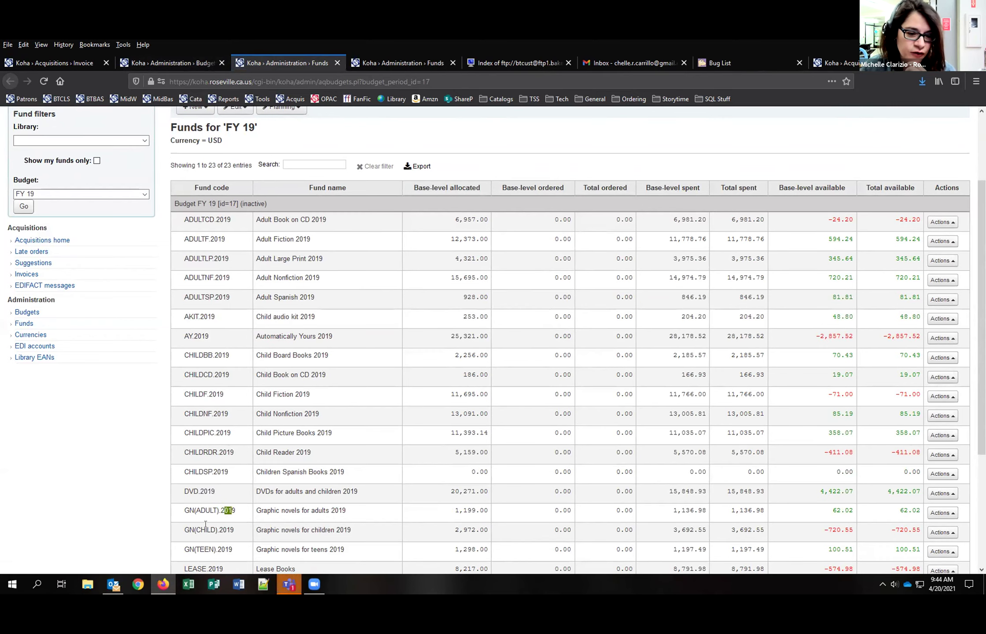
scroll(202, 438, "down", 1)
scroll(202, 438, "down", 3)
scroll(212, 377, "up", 6)
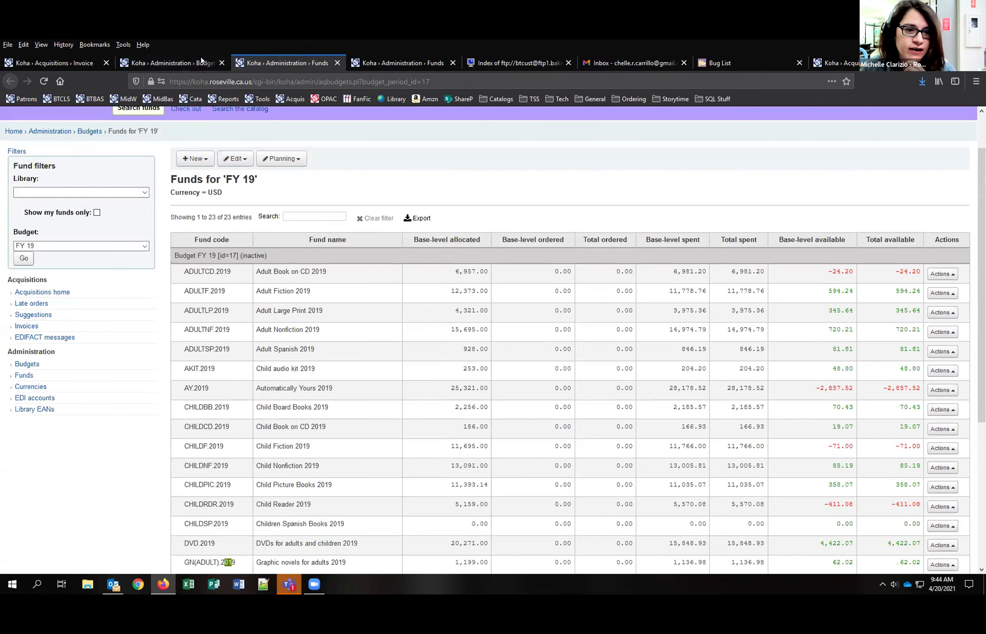
Back on the budgets page, show only active budgets and open FY 21's funds
left_click(175, 64)
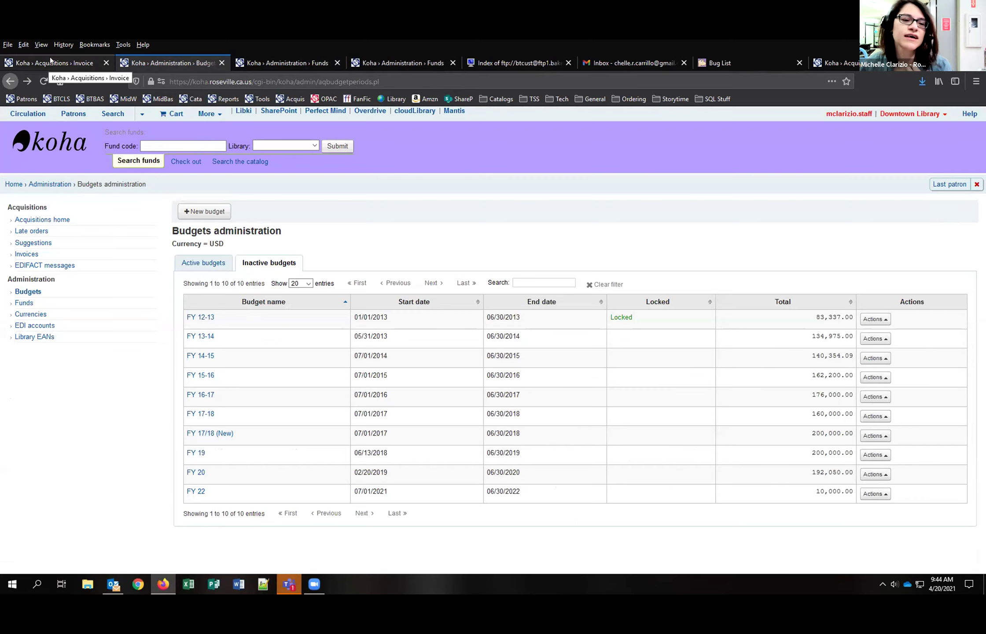
left_click(203, 263)
left_click(197, 317)
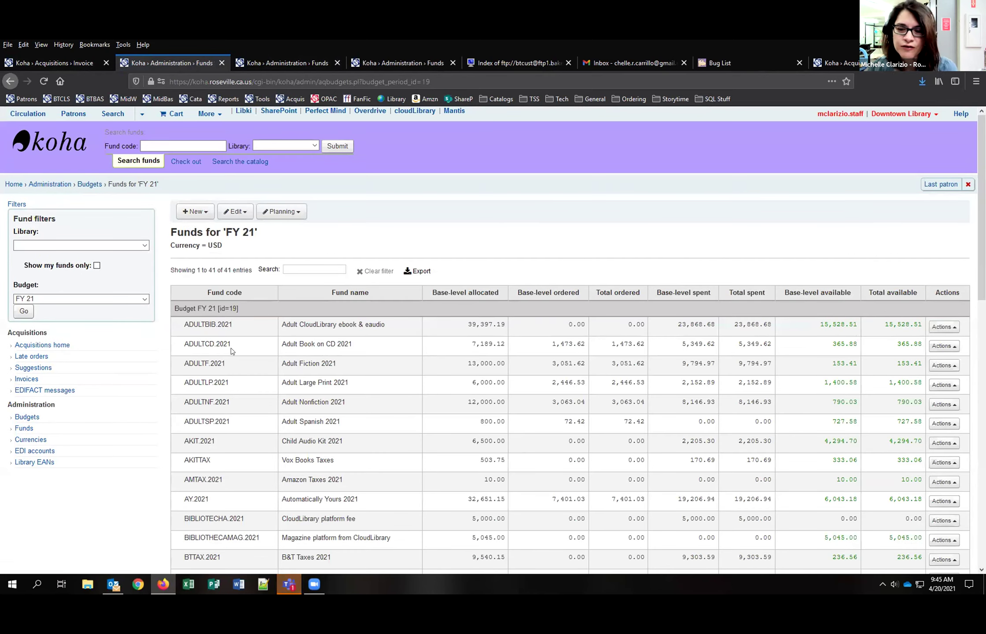
On the Baker & Taylor invoice, start entering a new adjustment's amount
left_click(62, 64)
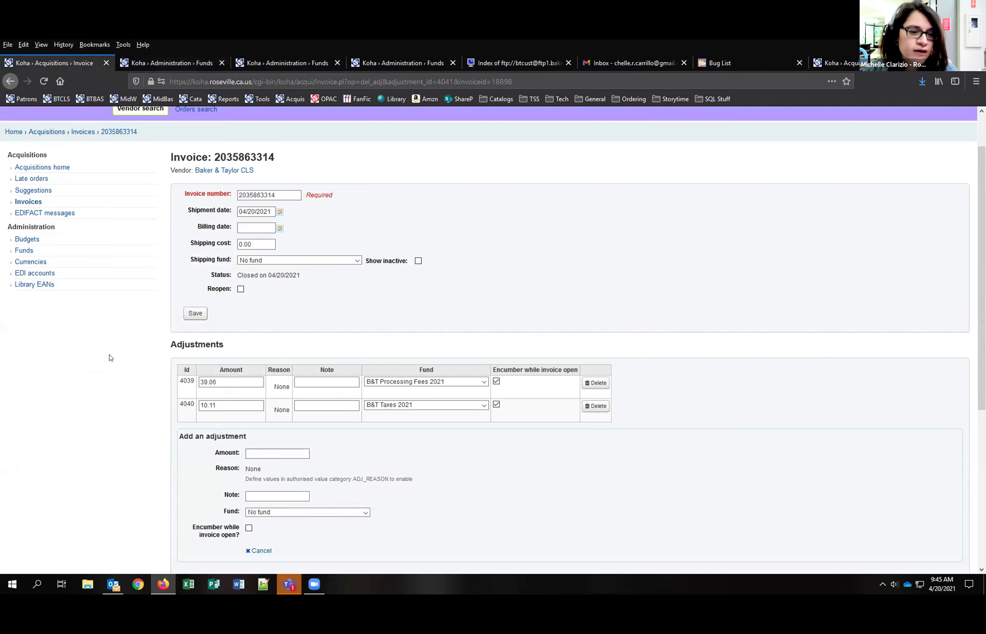
scroll(154, 365, "down", 2)
scroll(154, 364, "down", 2)
left_click(264, 348)
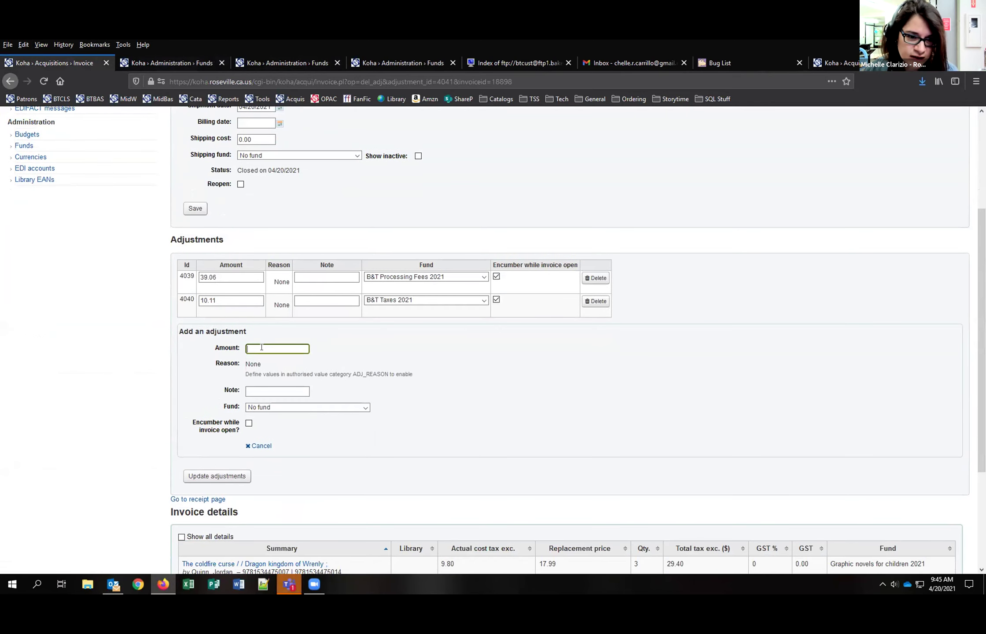
Check the new adjustment's fund list, leave it at No fund, and bring up page options beside it
left_click(263, 406)
mouse_move(371, 204)
left_mouse_down()
mouse_move(368, 386)
mouse_move(378, 236)
mouse_move(370, 204)
left_mouse_up()
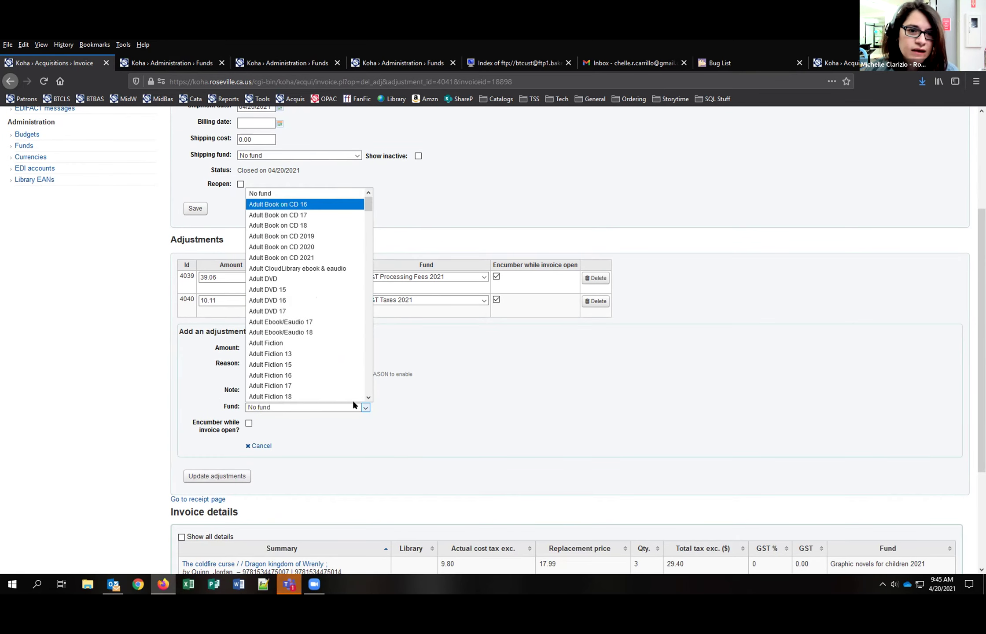
left_click(482, 412)
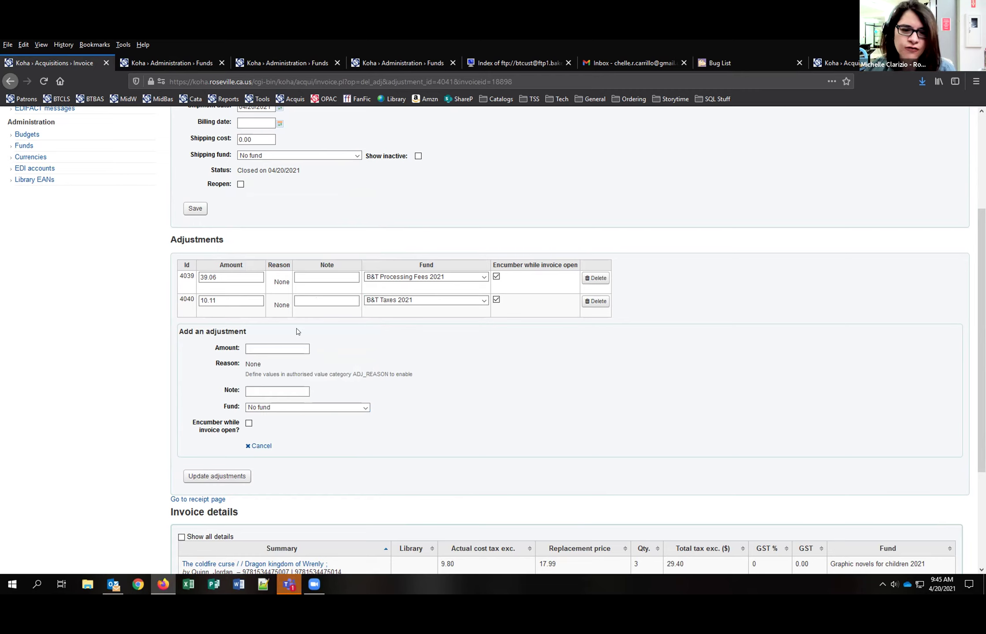
left_click(307, 409)
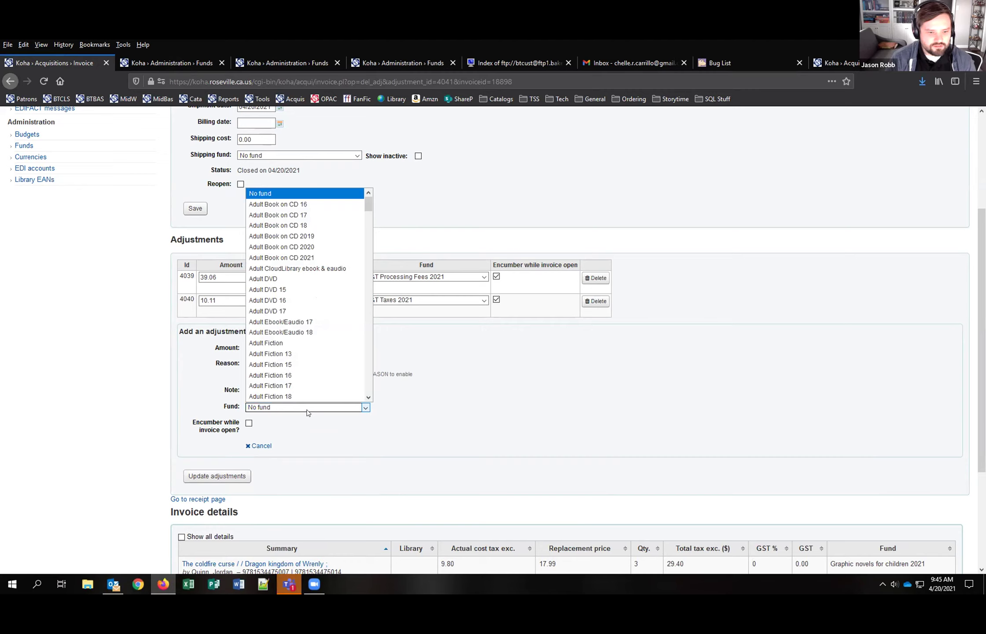
left_click(410, 408)
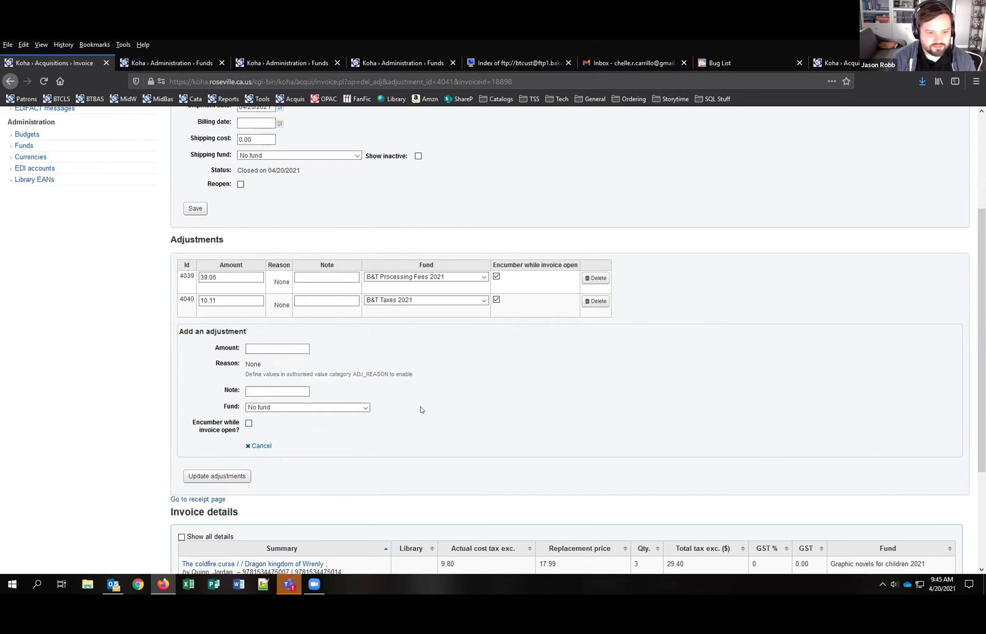
right_click(277, 409)
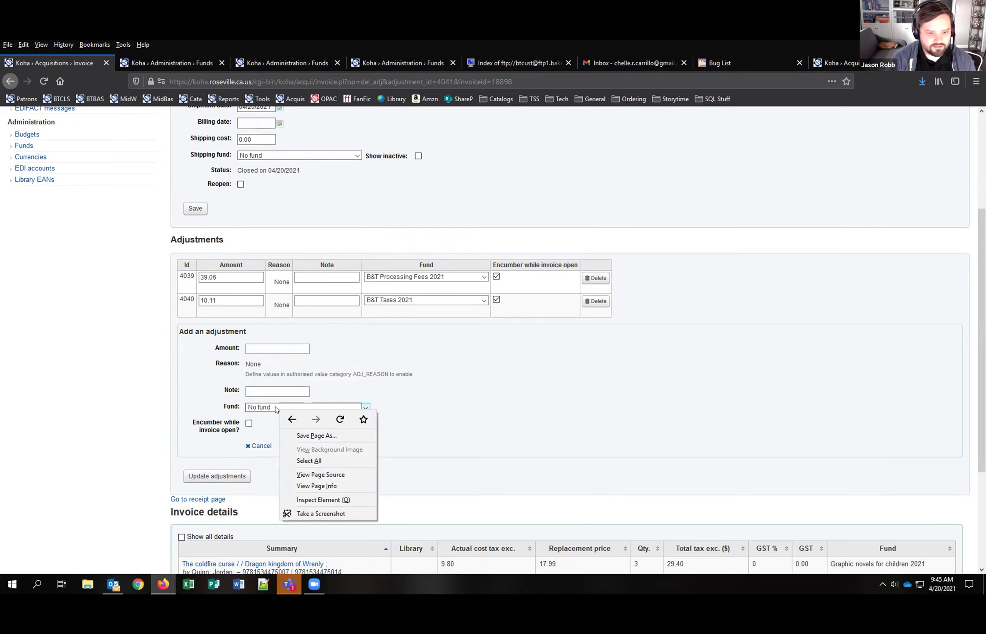
Inspect the fund selector, enlarge the Inspector, and expand select#budget_id_new to list its options
left_click(321, 500)
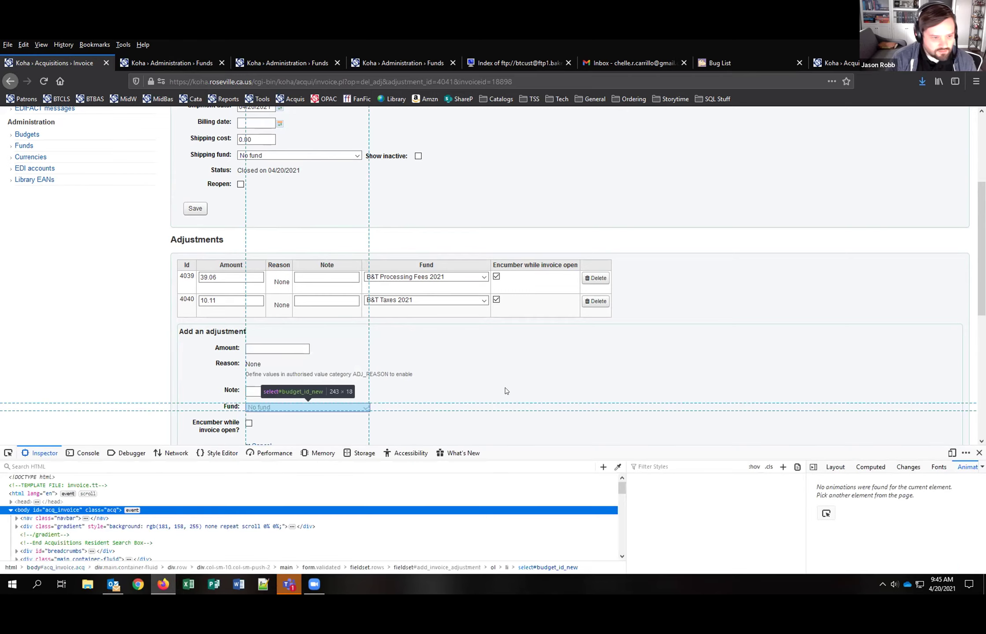
scroll(440, 423, "down", 3)
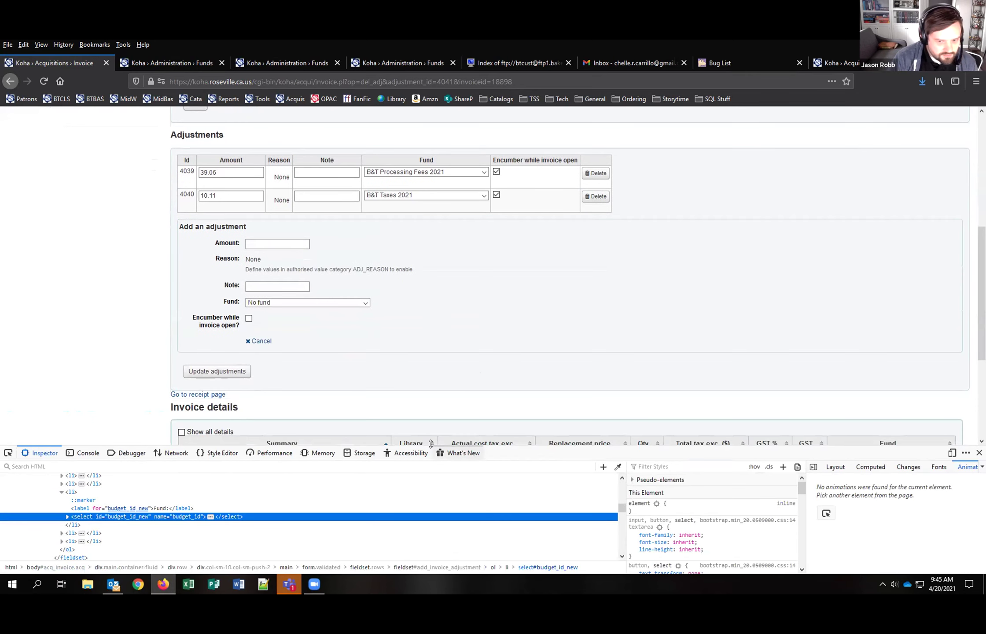
left_click_drag(429, 446, 417, 315)
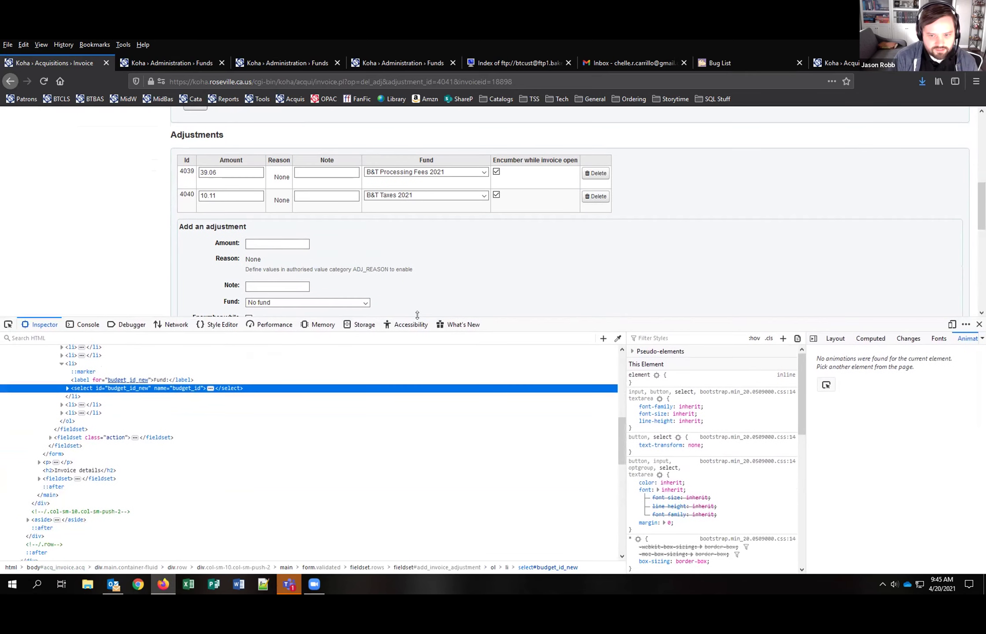
scroll(192, 417, "up", 10)
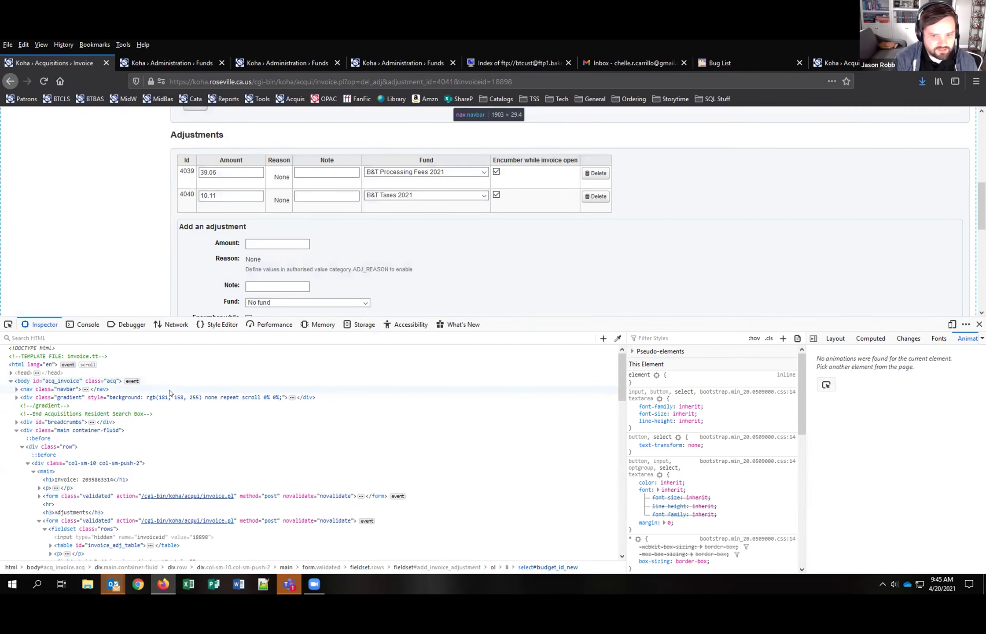
scroll(170, 393, "down", 6)
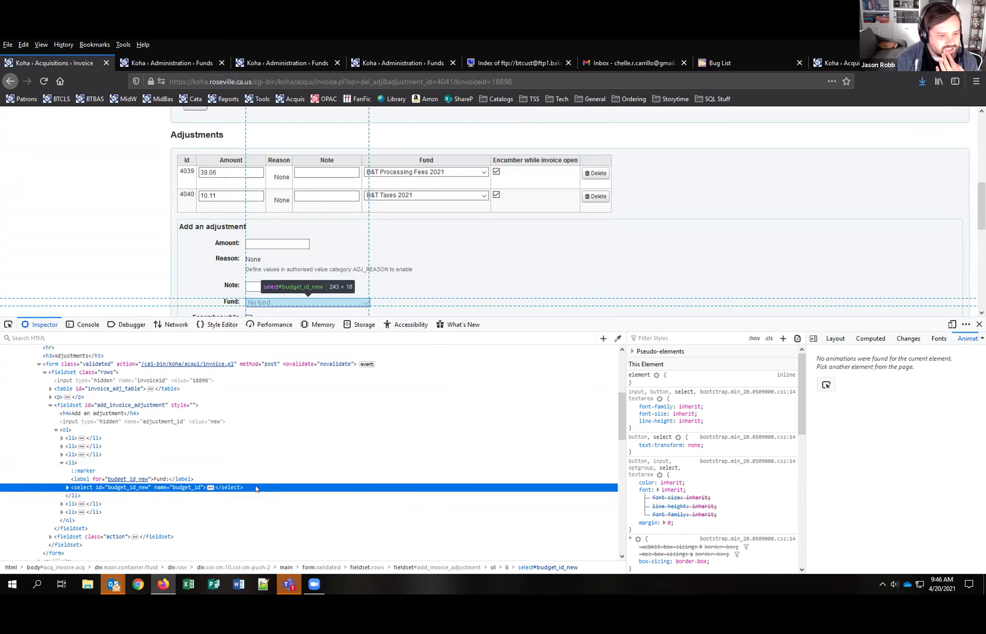
left_click(66, 487)
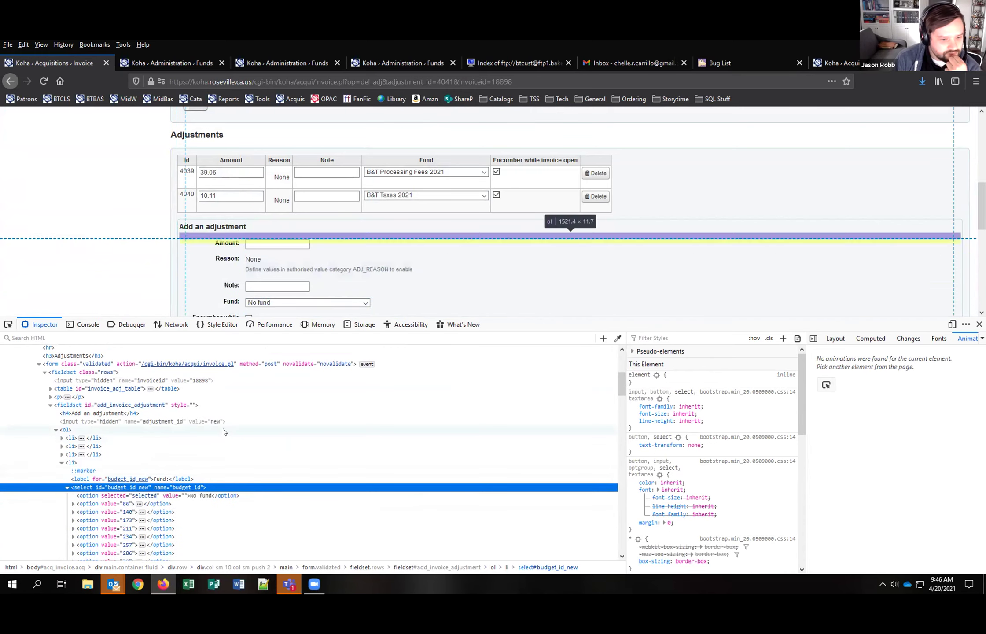
Select the first fund option element and expand it to reveal its fund name
scroll(222, 438, "down", 2)
scroll(220, 436, "down", 4)
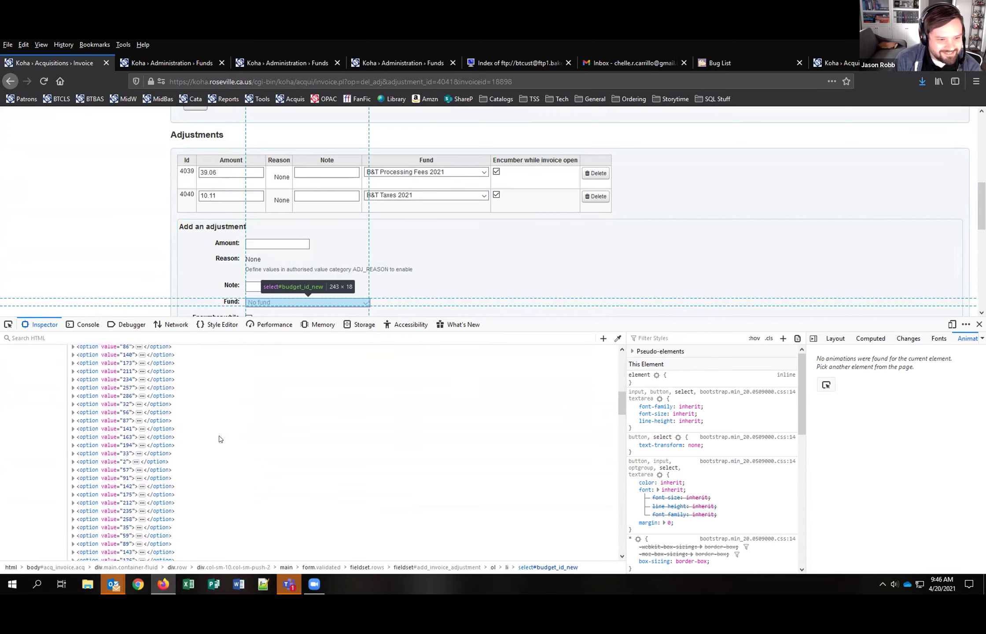
scroll(205, 417, "up", 2)
left_click_drag(190, 316, 191, 162)
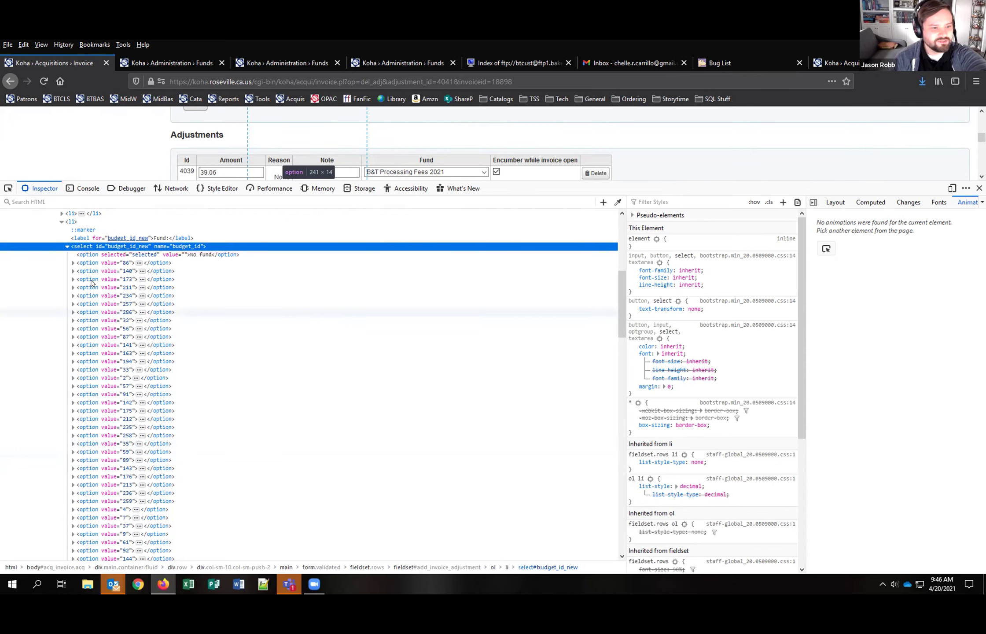
left_click(96, 263)
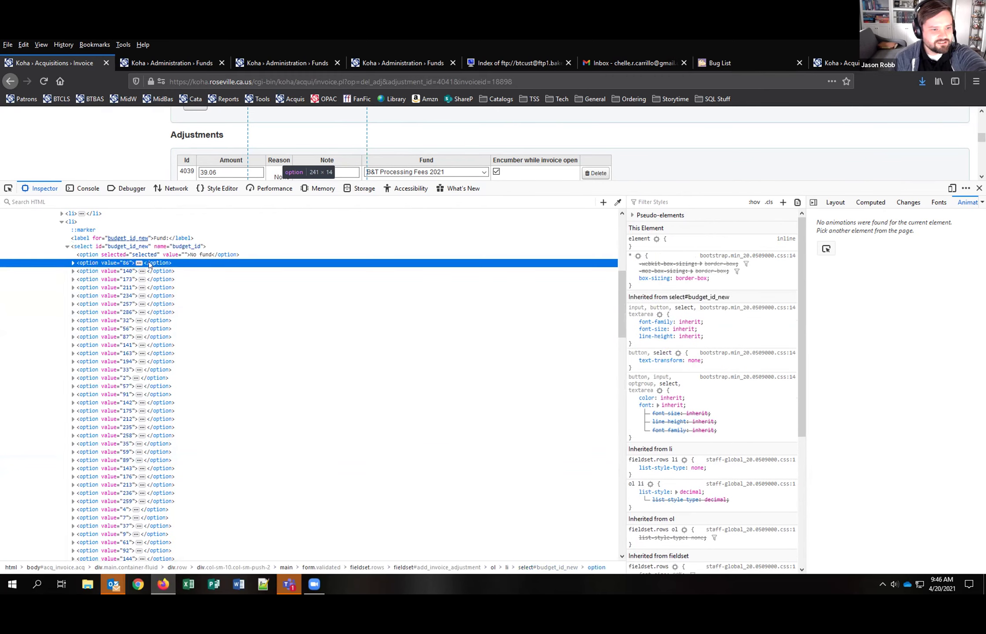
left_click(73, 263)
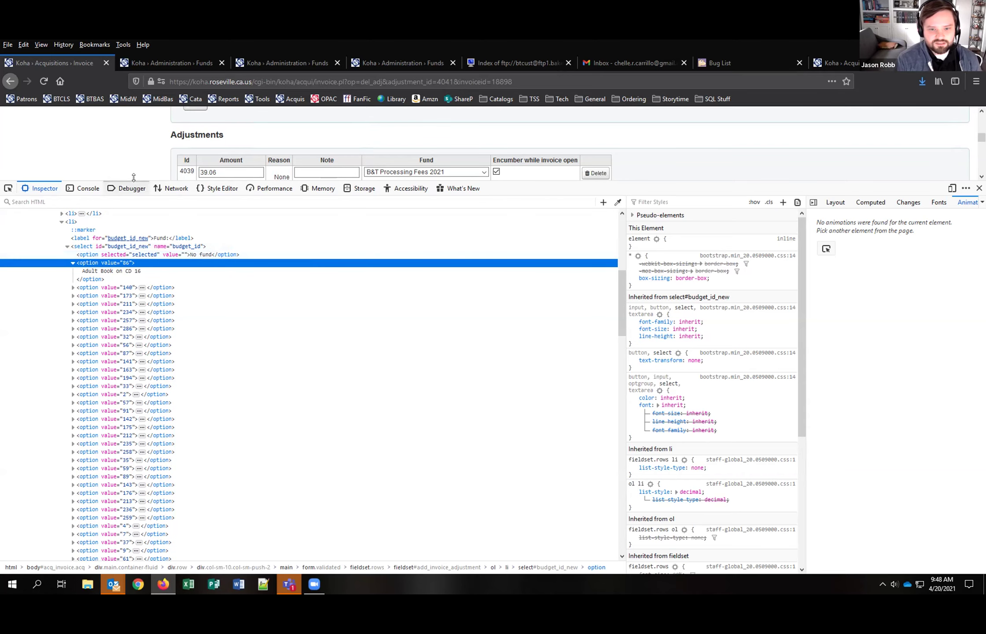
Shrink the developer panel, scroll the invoice to the top, and inspect the Shipping cost label
left_click_drag(129, 182, 121, 405)
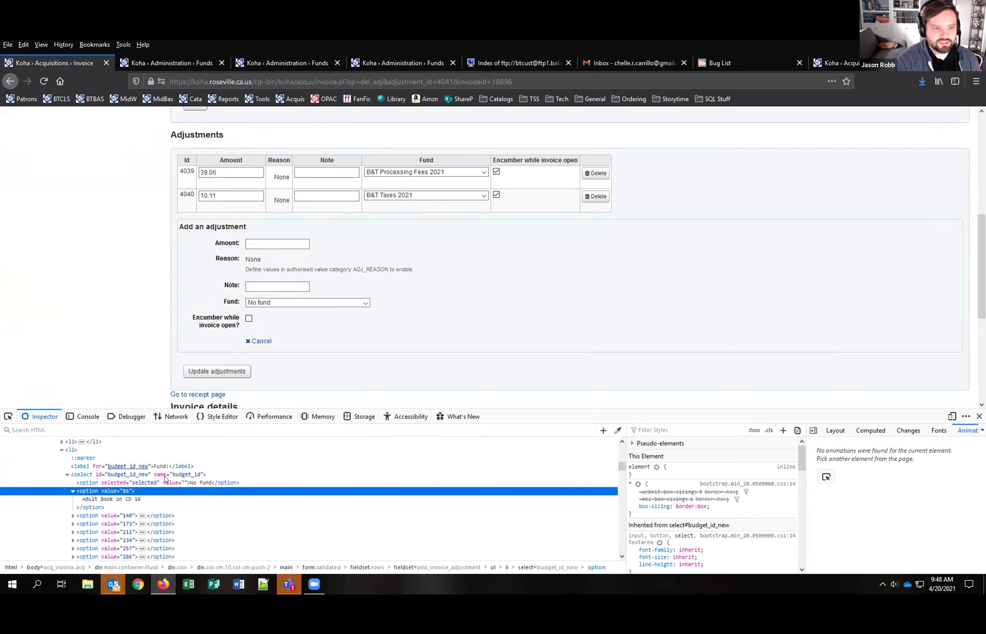
scroll(148, 480, "up", 5)
scroll(148, 480, "up", 2)
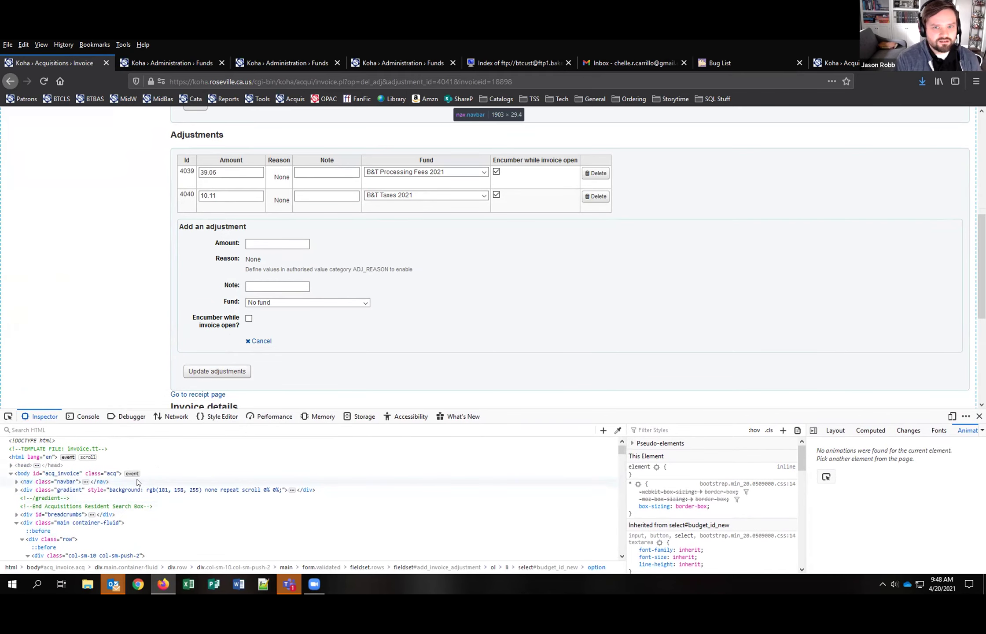
scroll(86, 368, "up", 2)
scroll(87, 368, "up", 3)
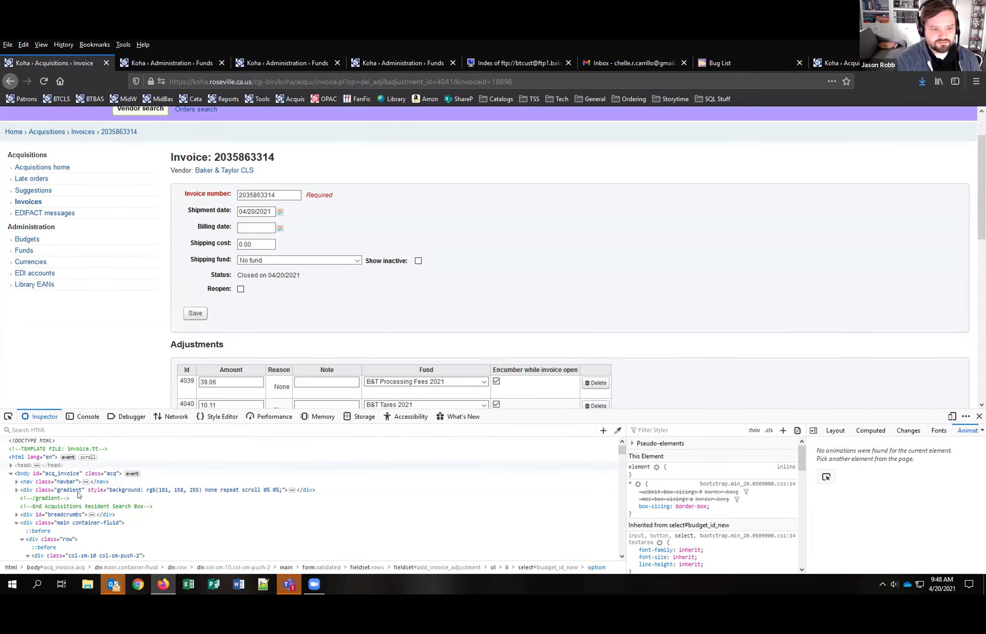
right_click(204, 245)
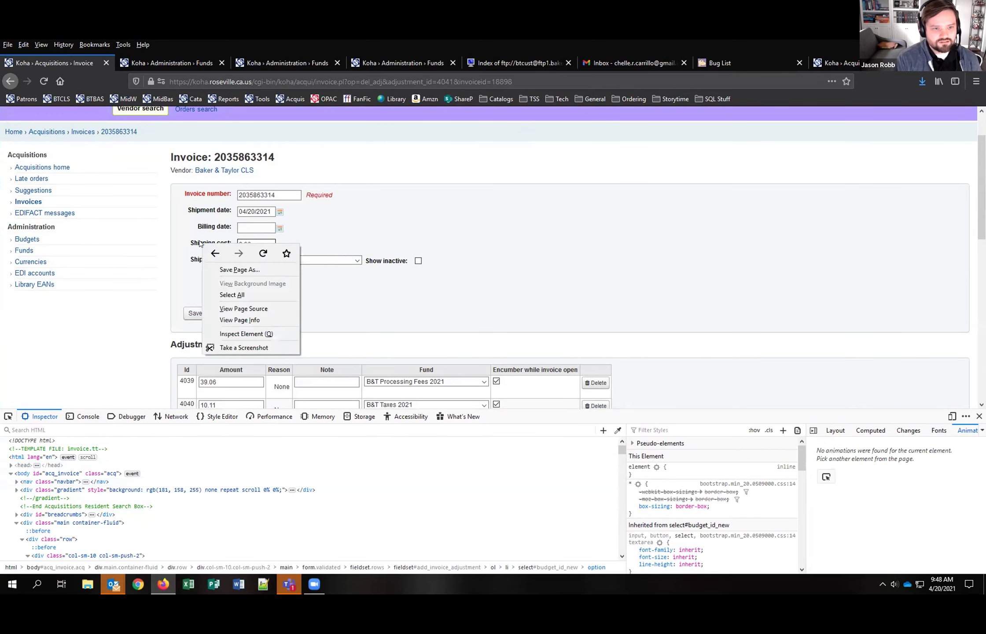
left_click(241, 333)
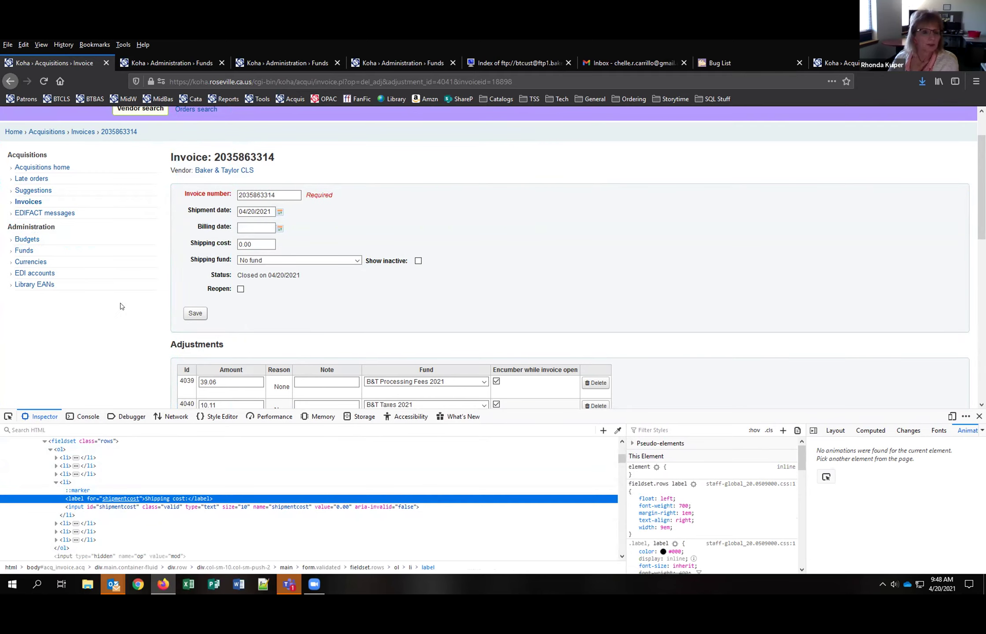
Review the FY 21 funds, reopen them via the Budgets breadcrumb, then open Acquisitions home
left_click(172, 60)
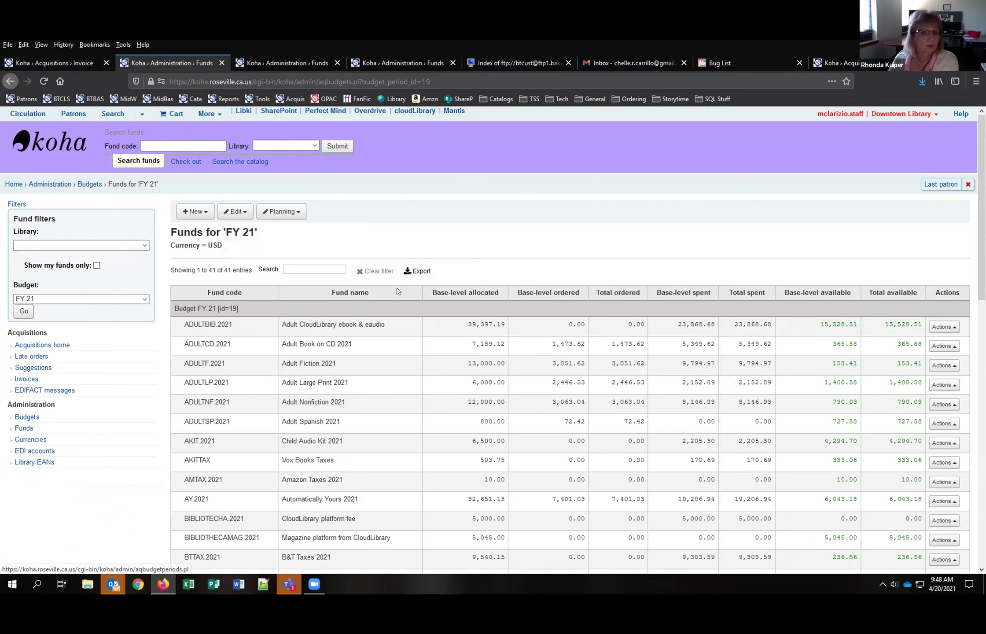
scroll(407, 356, "down", 1)
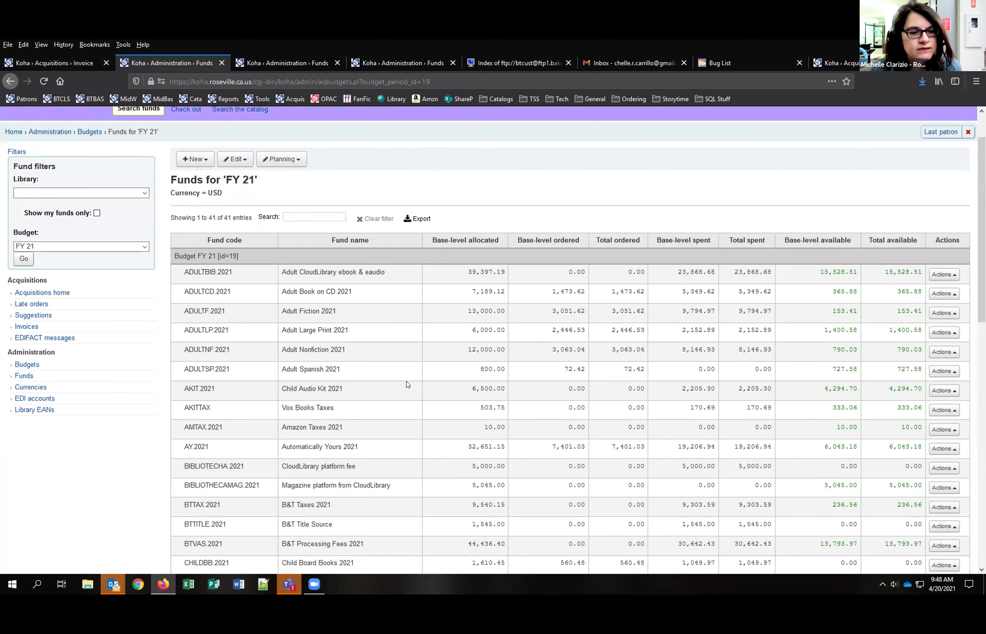
scroll(407, 384, "down", 2)
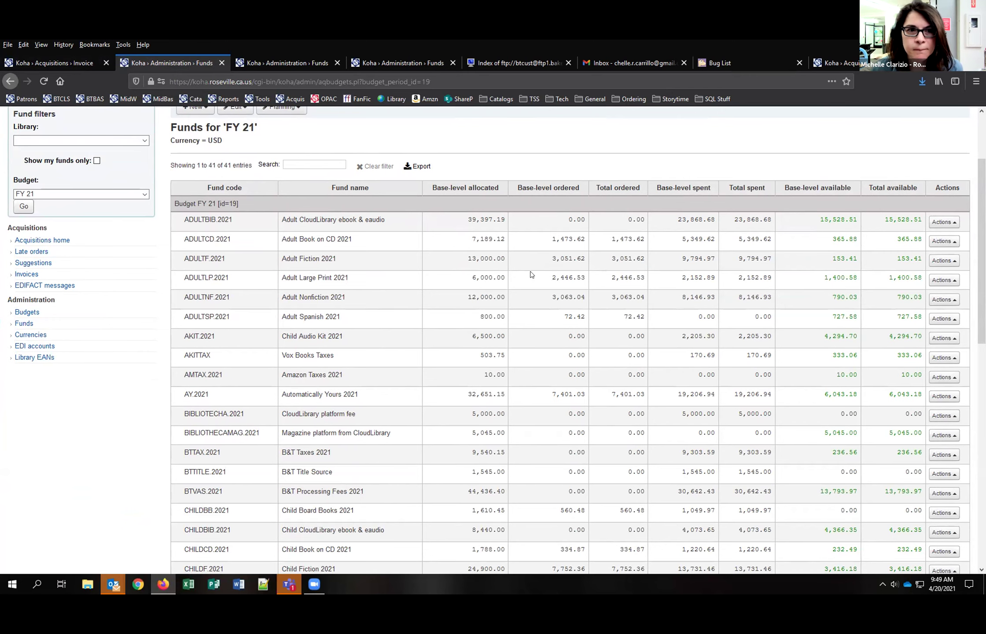
scroll(533, 273, "up", 2)
left_click(79, 133)
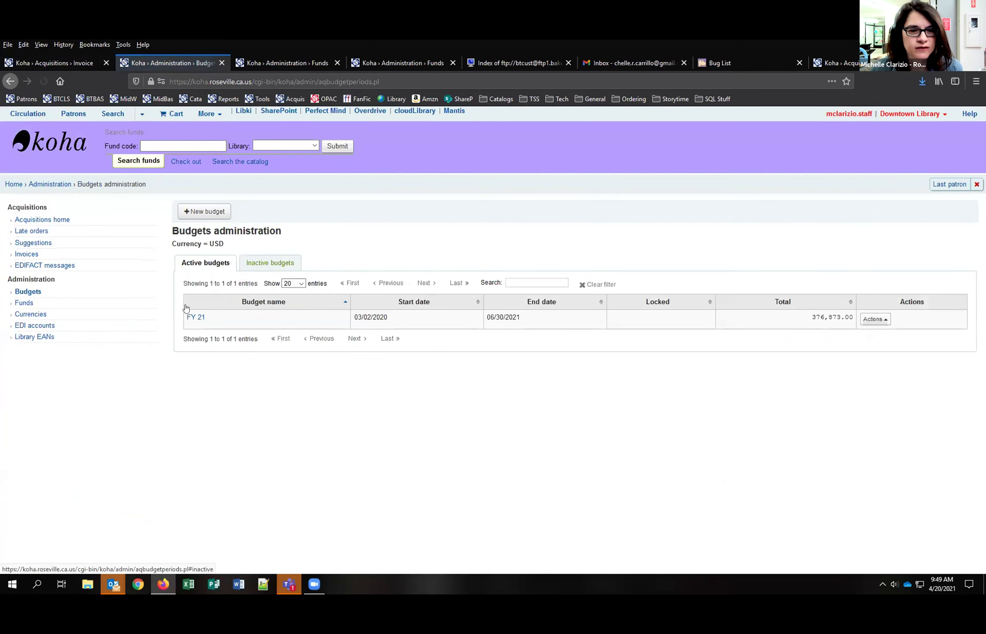
left_click(194, 317)
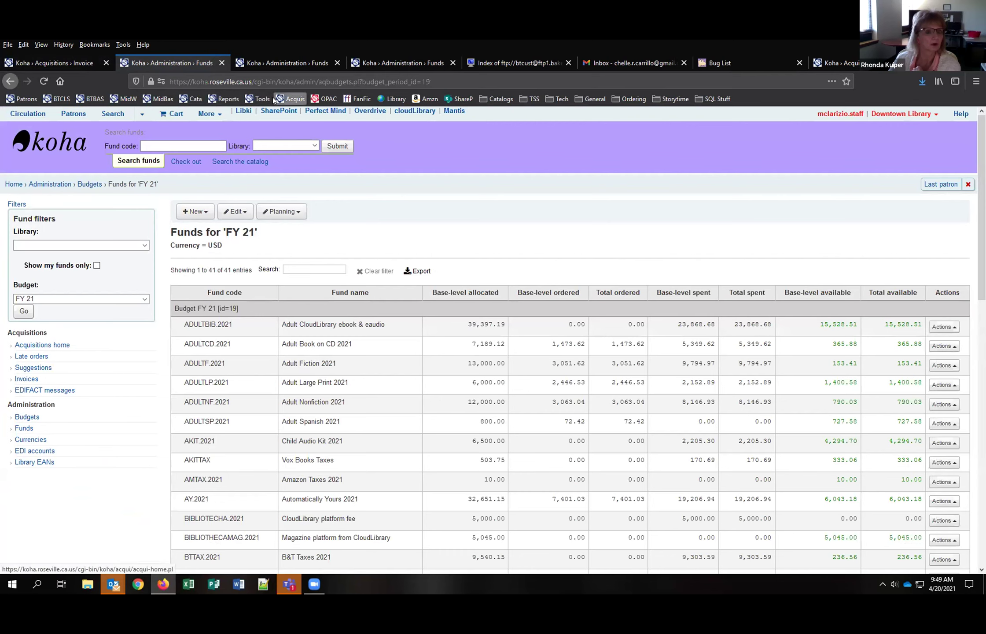
left_click(272, 99)
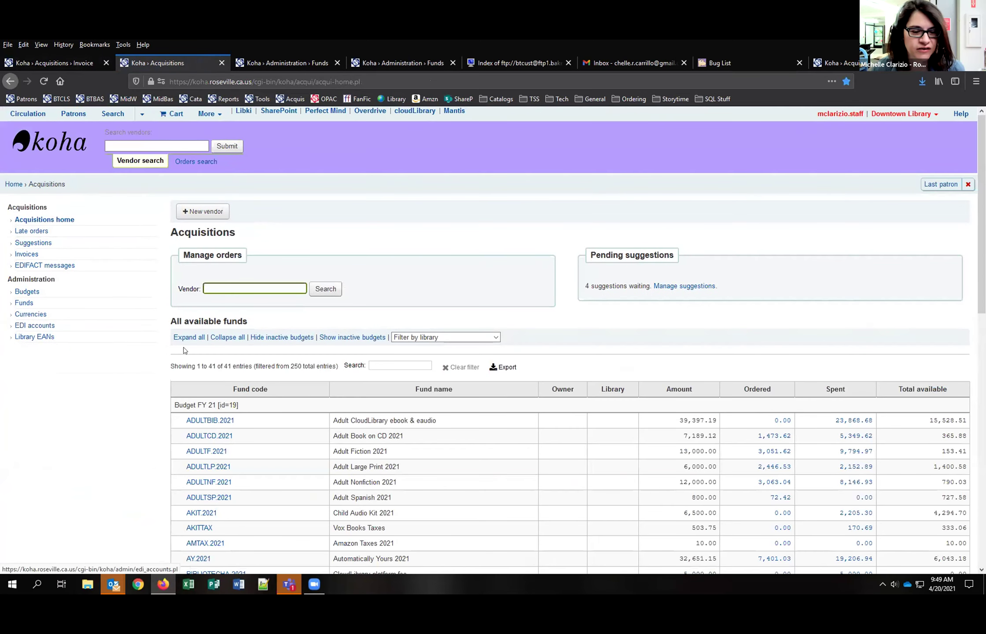
Open the All funds page from Funds in the Administration menu
scroll(150, 349, "down", 1)
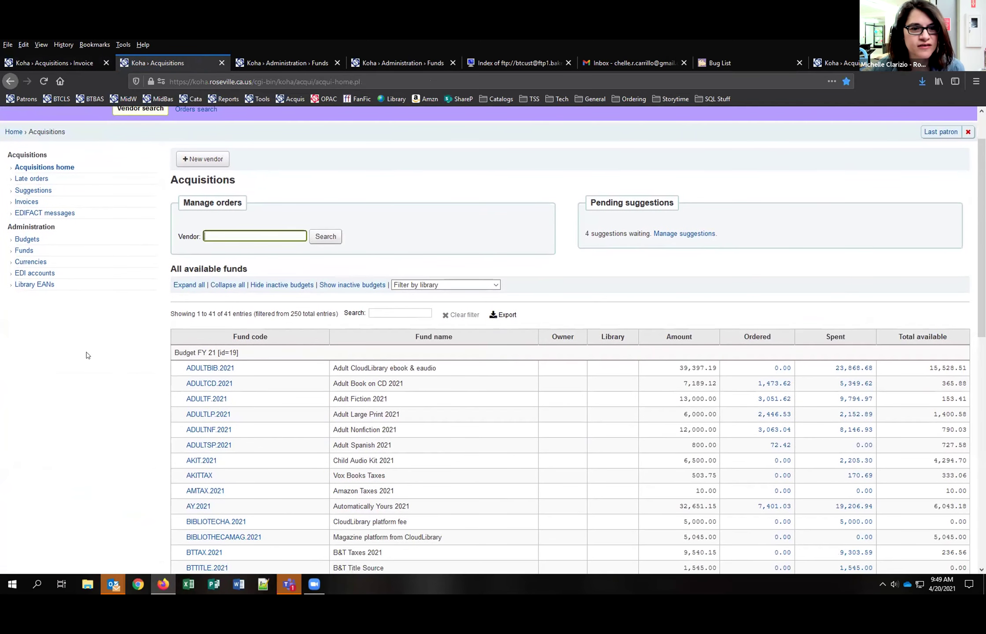
left_click(24, 251)
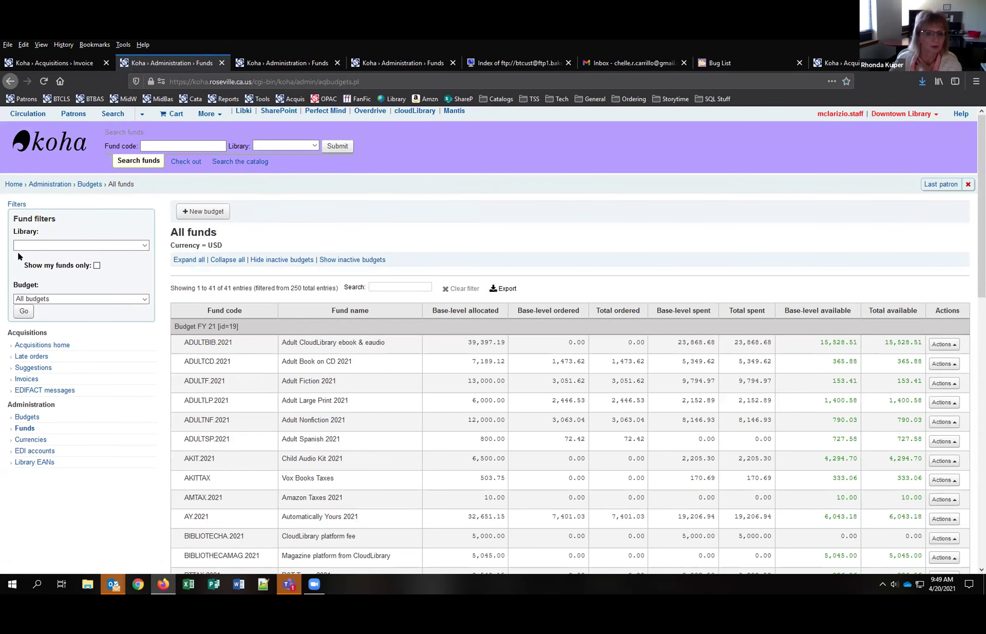
scroll(648, 294, "down", 3)
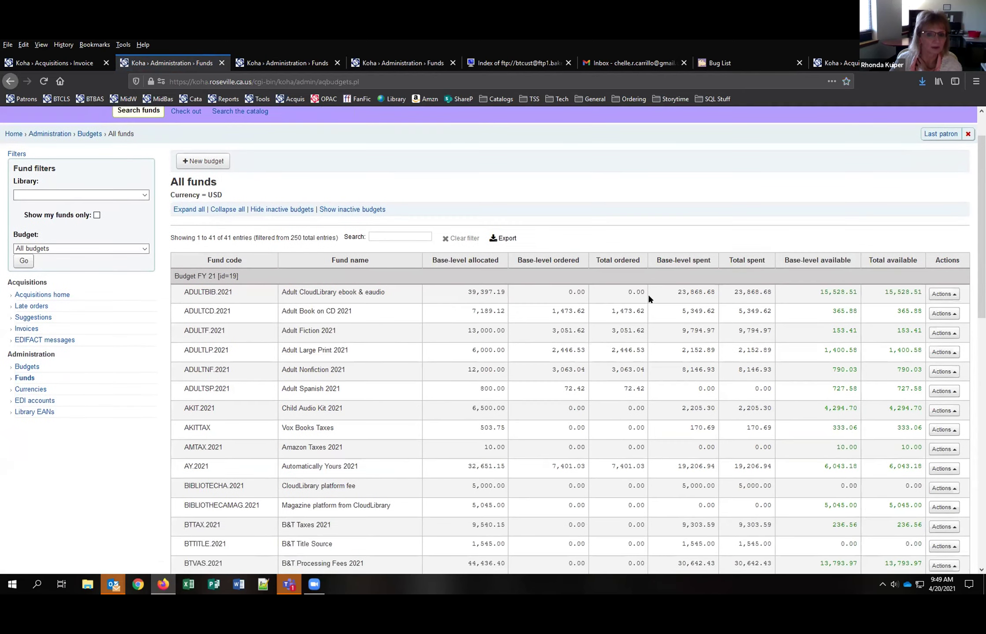
scroll(646, 298, "down", 6)
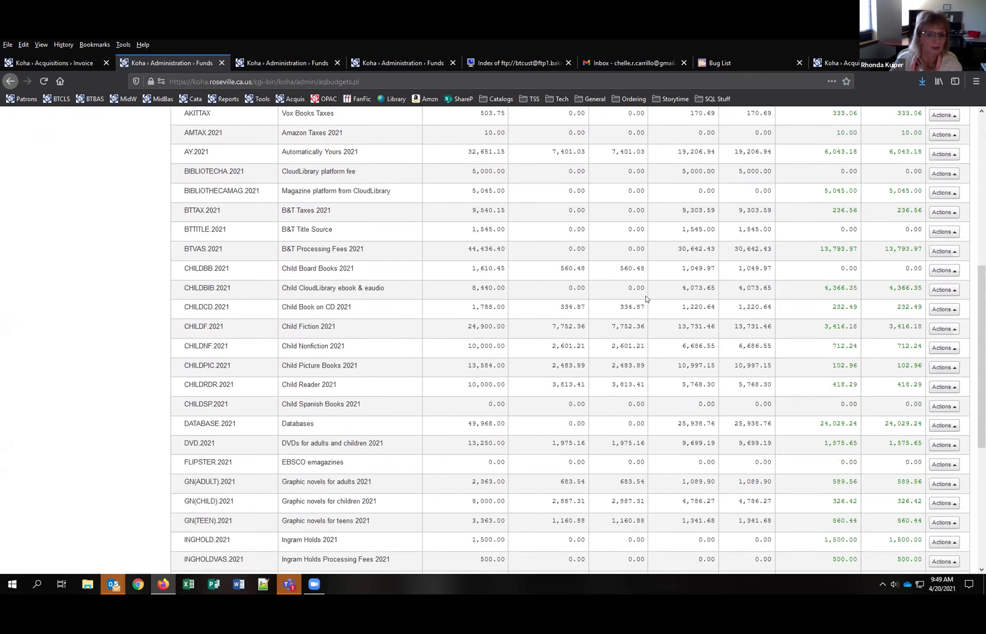
scroll(645, 298, "down", 4)
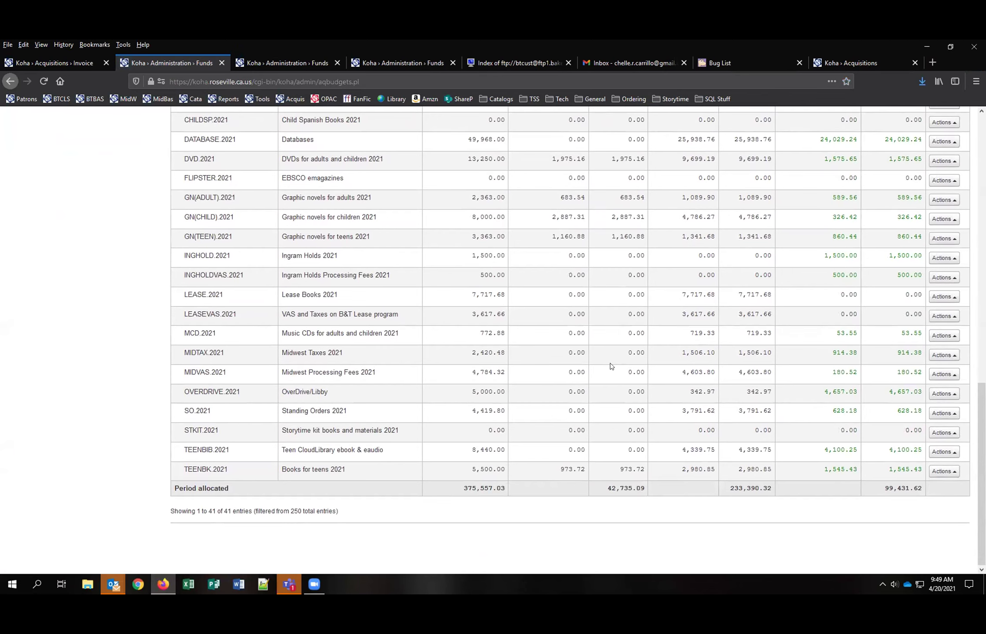
scroll(580, 371, "up", 7)
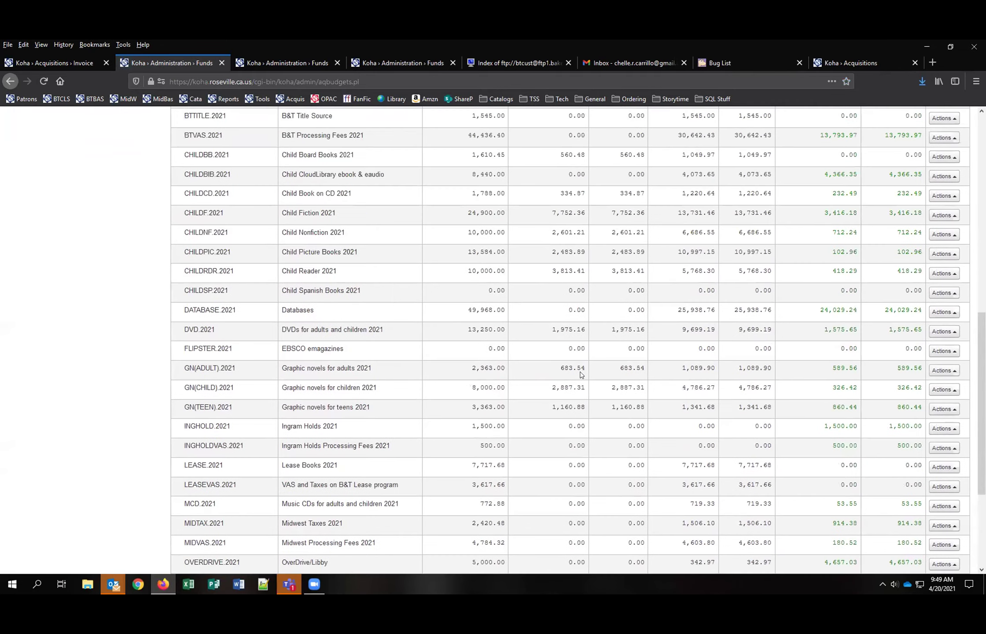
scroll(581, 375, "up", 5)
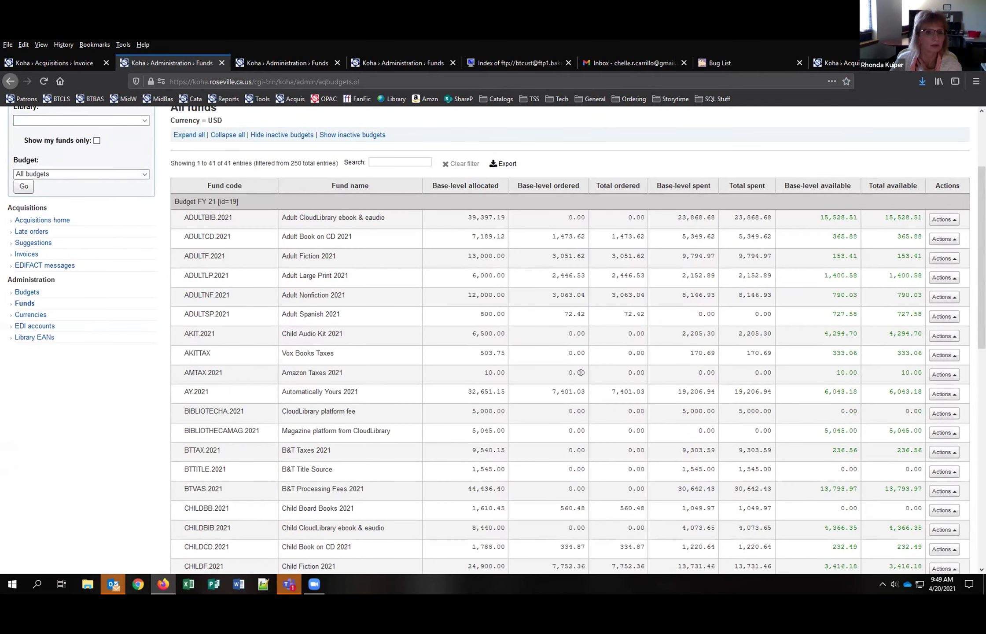
scroll(581, 372, "up", 1)
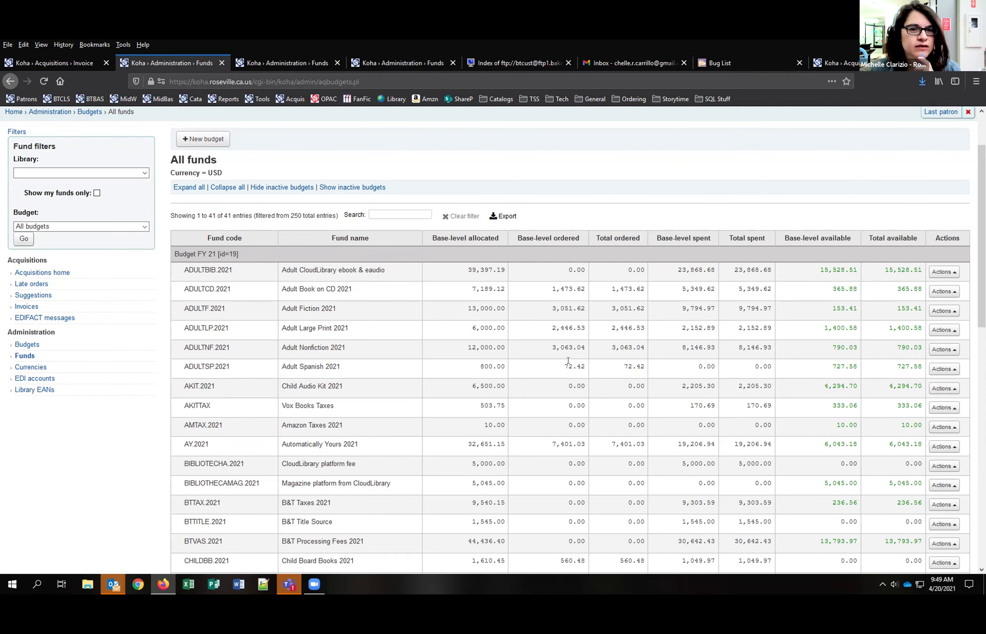
scroll(567, 360, "up", 2)
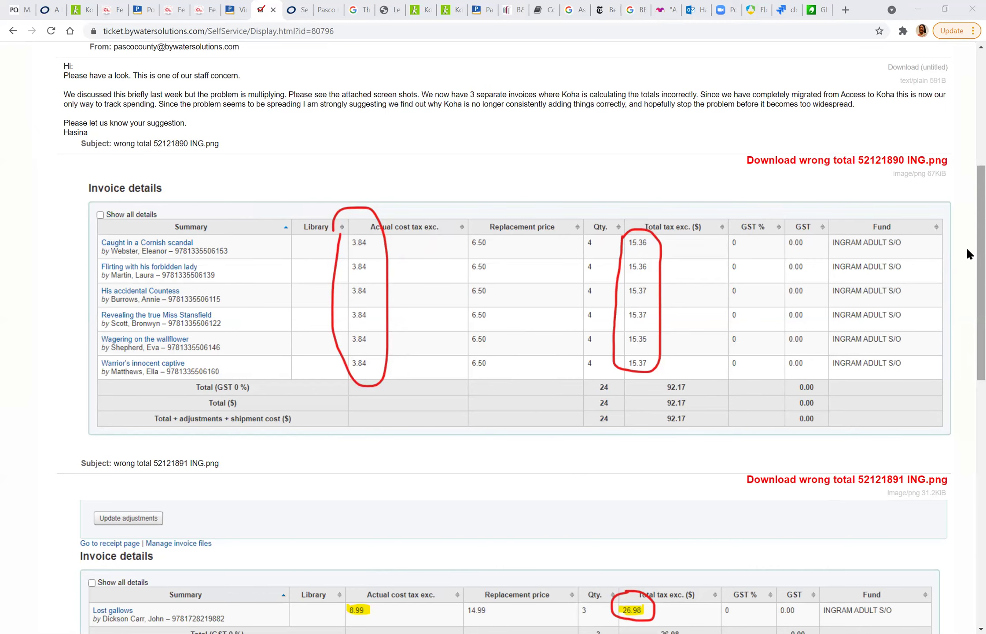
scroll(951, 286, "down", 4)
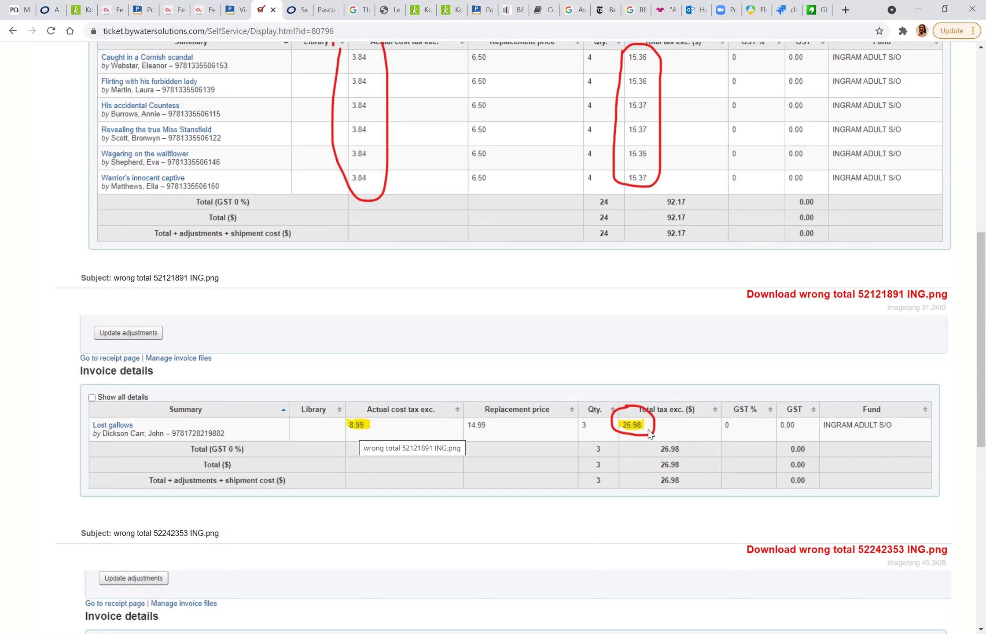
scroll(966, 276, "up", 6)
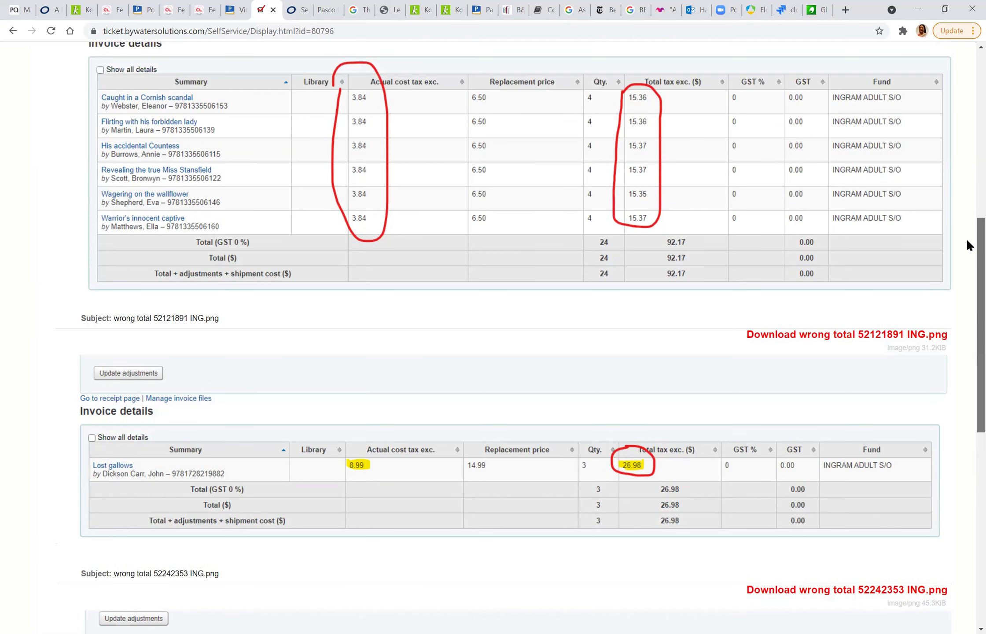
scroll(966, 262, "down", 10)
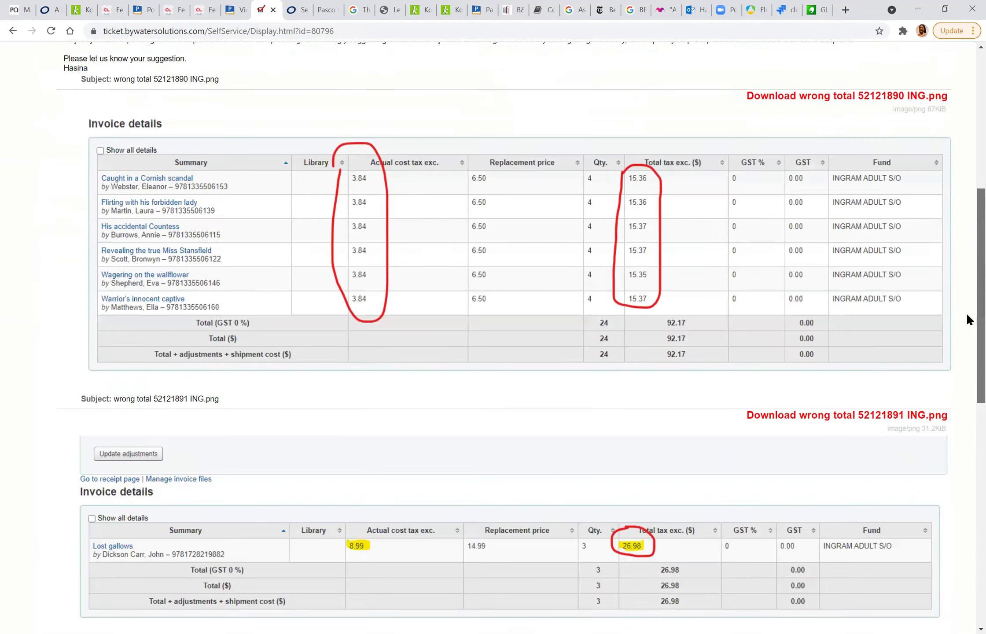
scroll(967, 390, "down", 1)
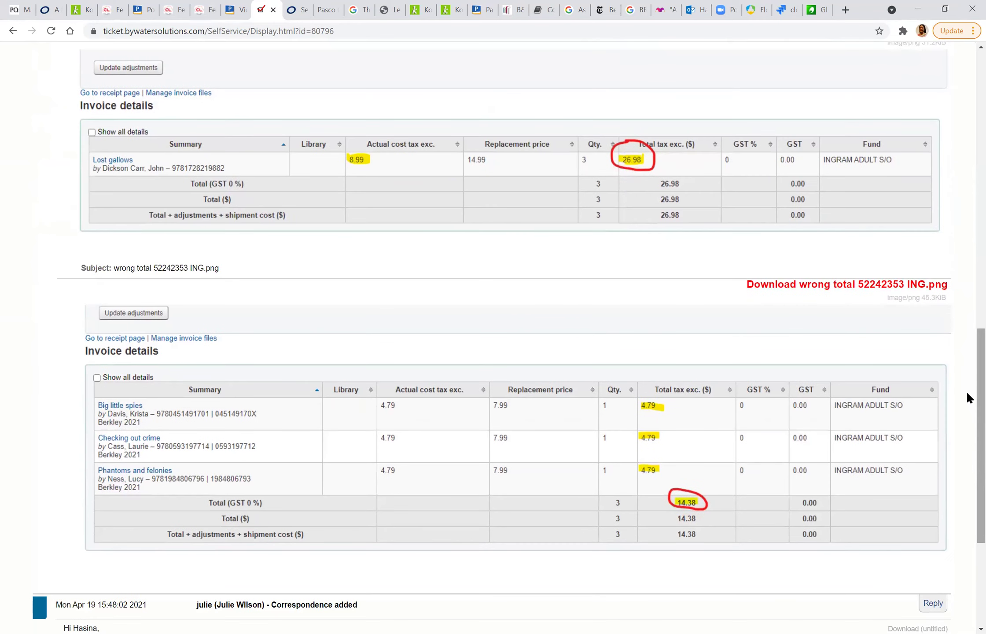